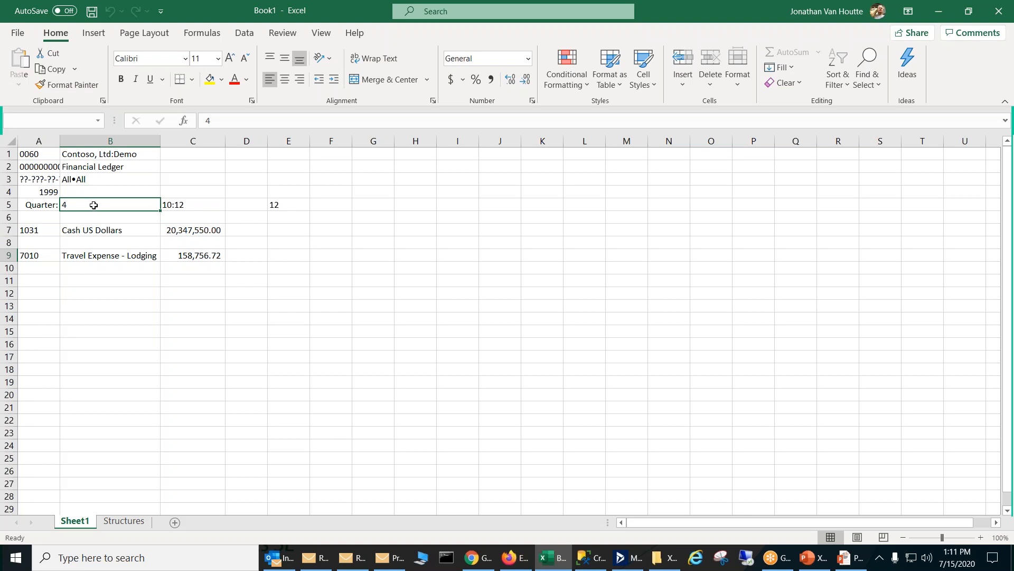
Step: Review the CHOOSE formula in C5 that turns the quarter into a period range, and set the quarter in B5 to 3
click(174, 206)
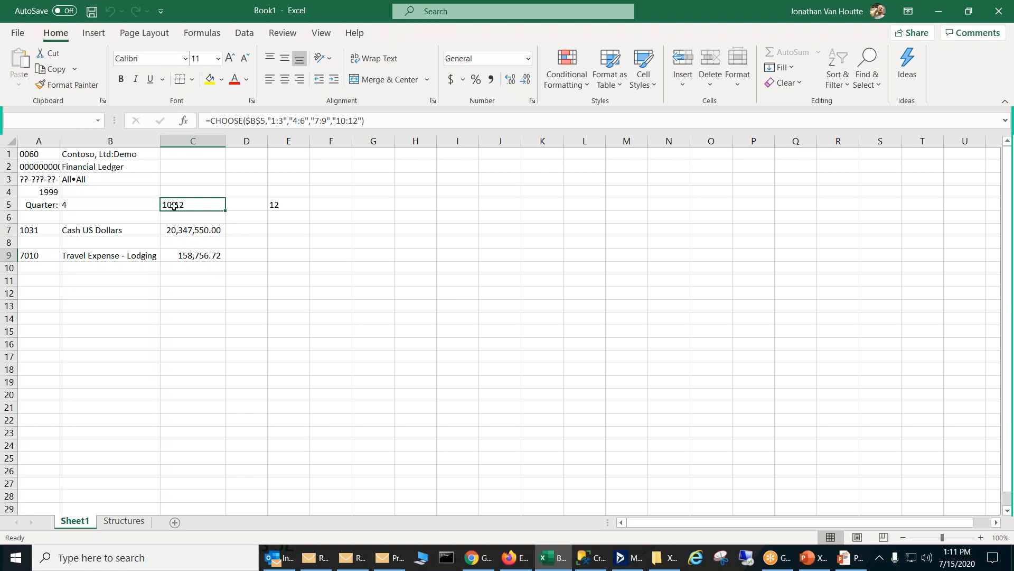
click(133, 200)
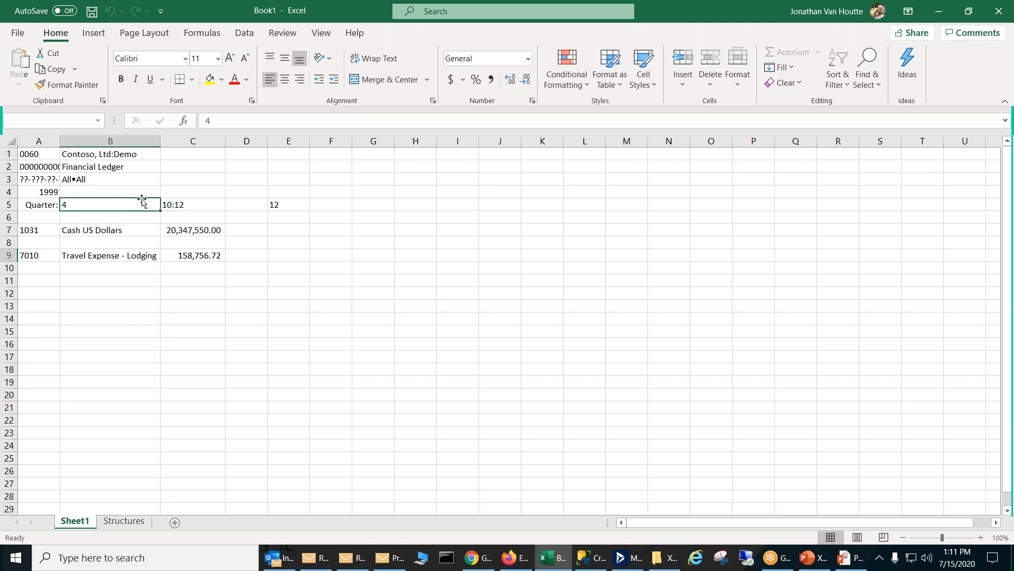
click(197, 204)
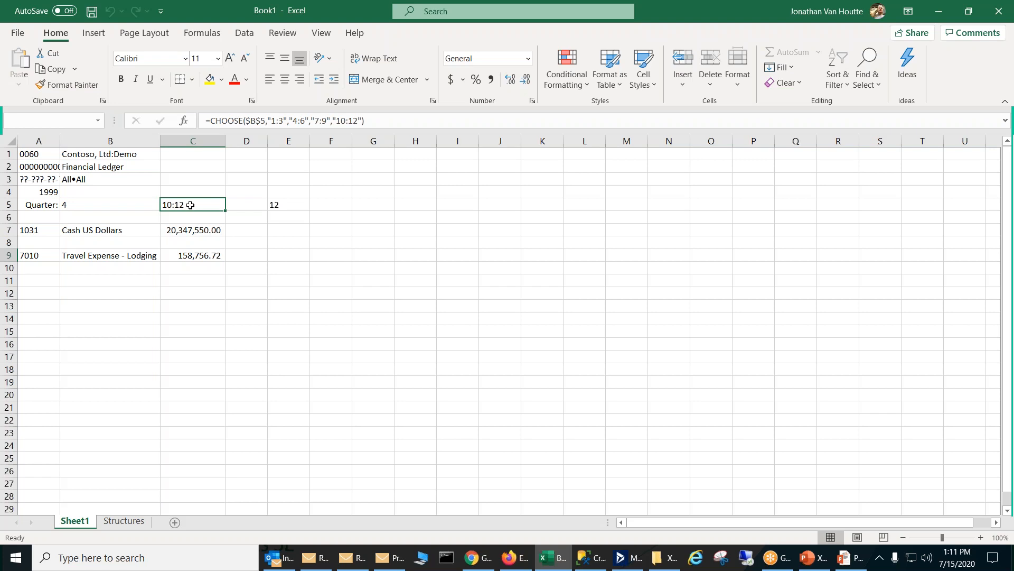
click(134, 206)
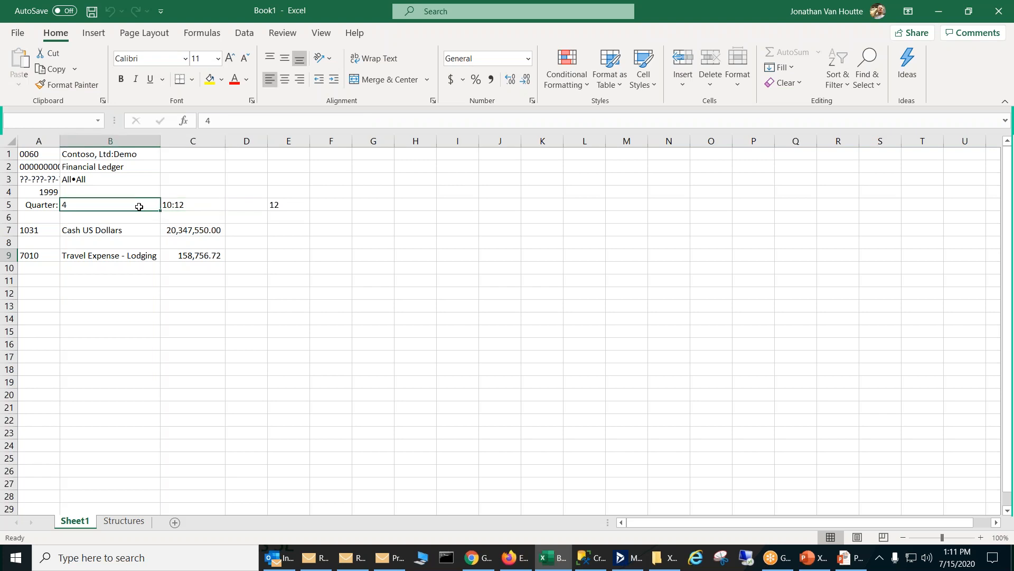
click(188, 205)
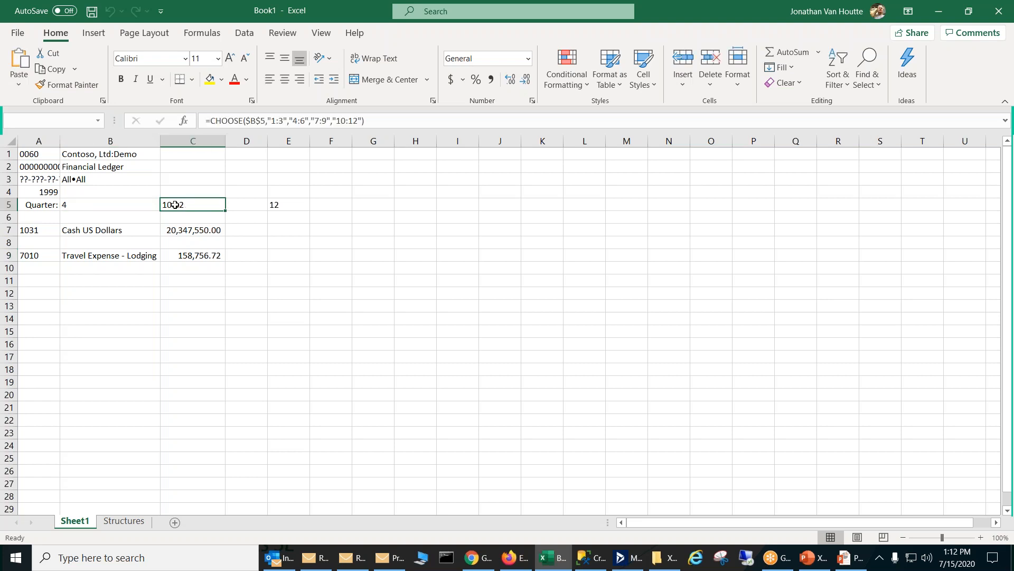
click(151, 205)
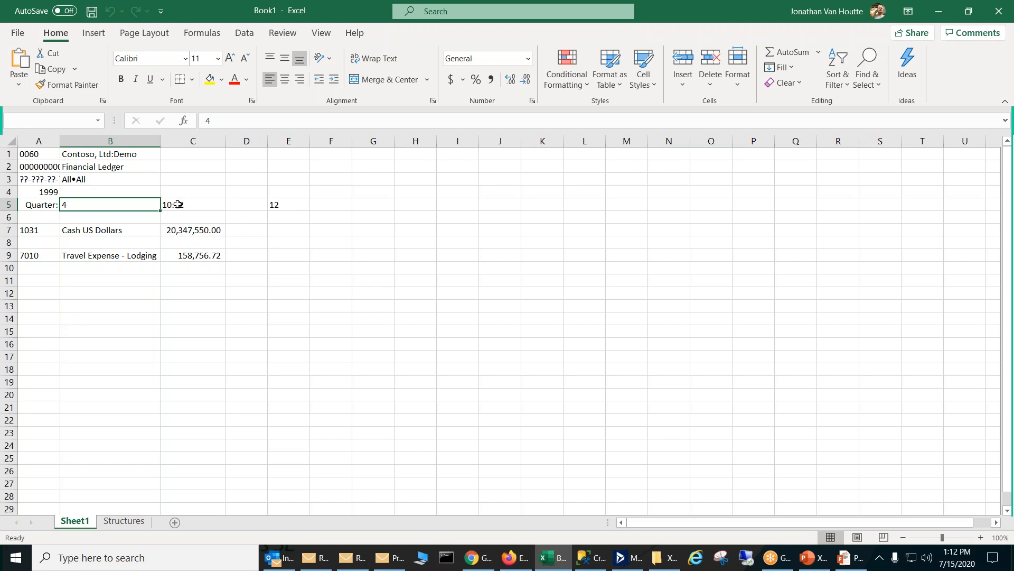
text(3)
key(Return)
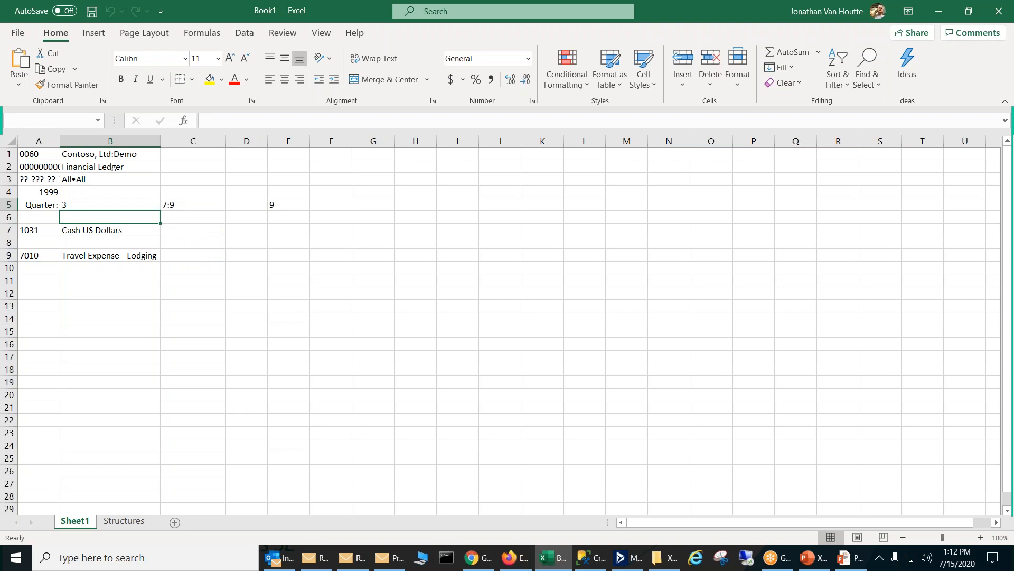
Step: Check how the period range formula in C5 follows the quarter in B5, and look up its QTR range name
click(177, 207)
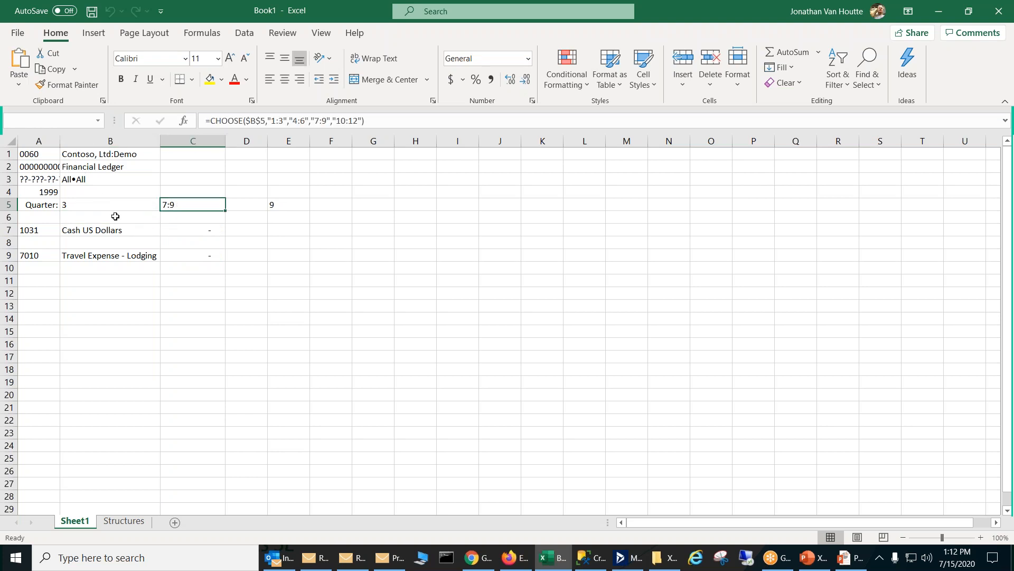
click(111, 207)
drag(155, 208, 180, 204)
click(180, 203)
click(100, 121)
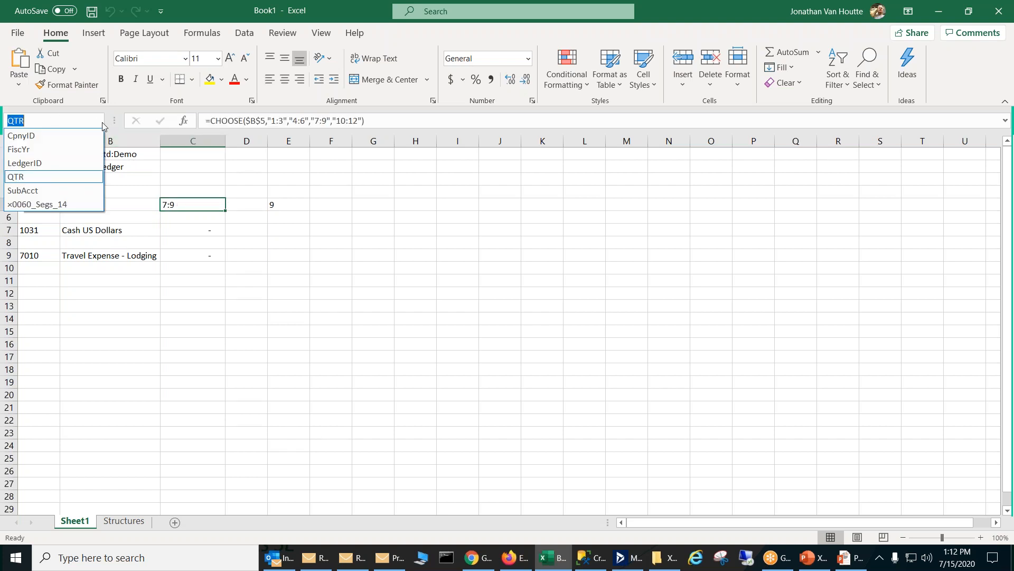
click(63, 177)
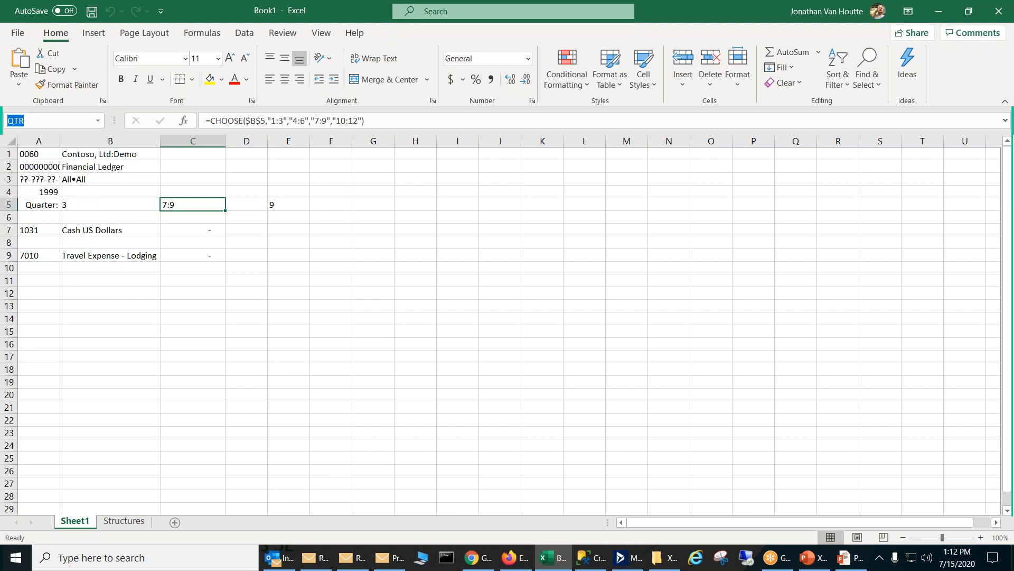
click(230, 222)
click(197, 205)
Step: Test the period range formula by setting the quarter in B5 to 1, followed by 2
click(92, 204)
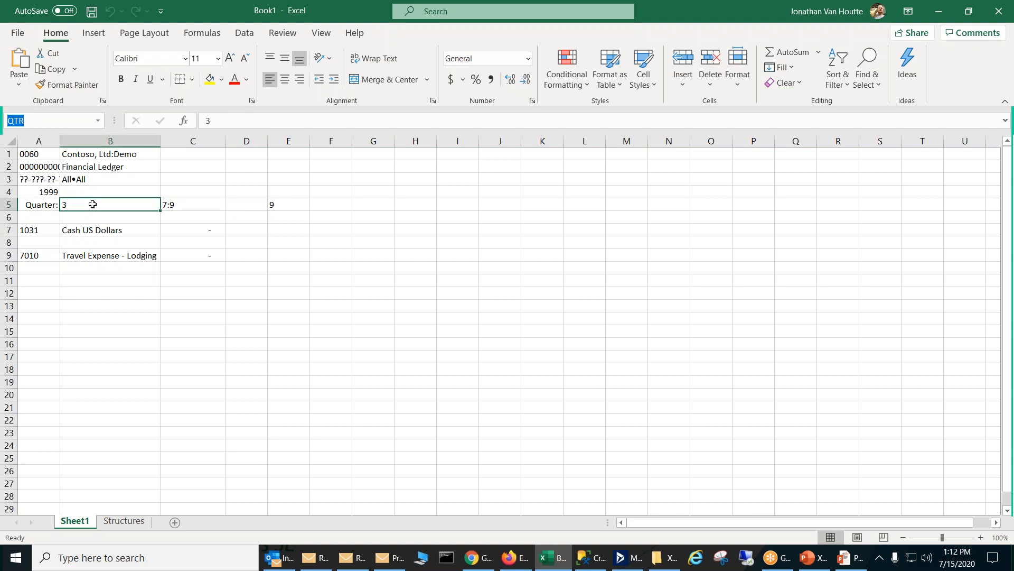
text(1)
key(Return)
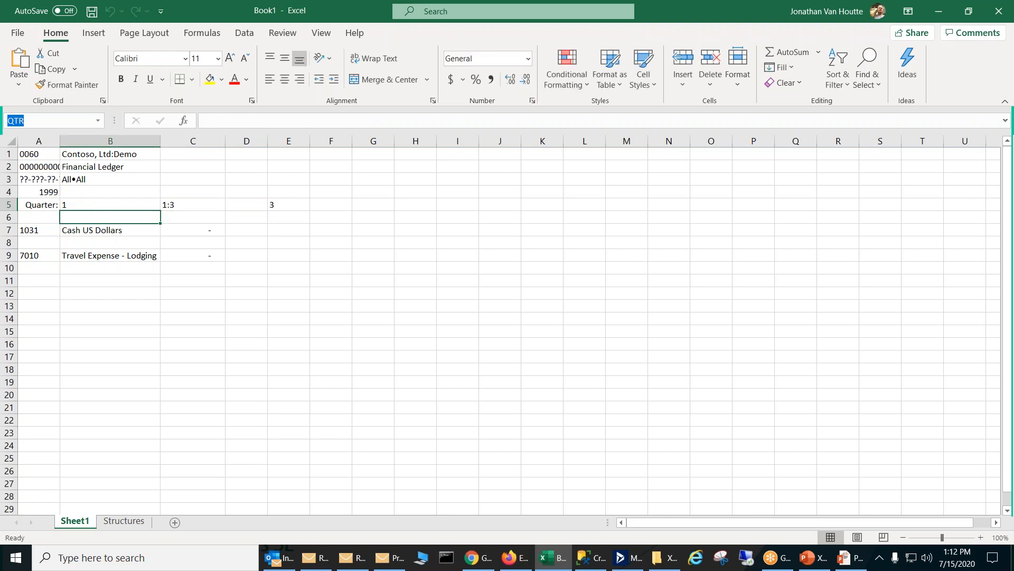
text(2)
key(Return)
click(95, 204)
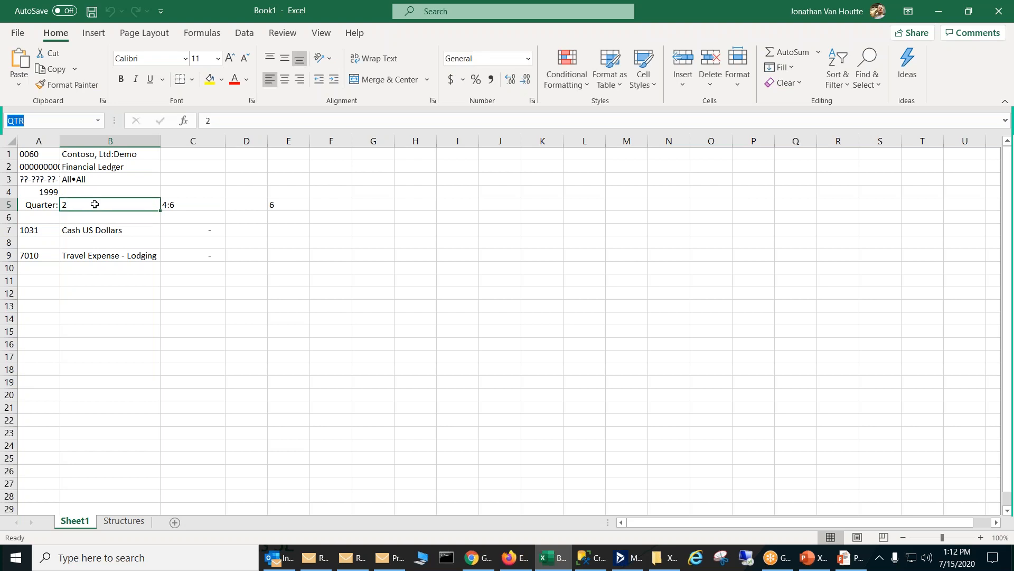
Step: Examine the CHOOSE formula in C5 and the PTDBAL formula for Travel Expense - Lodging in C9
click(183, 206)
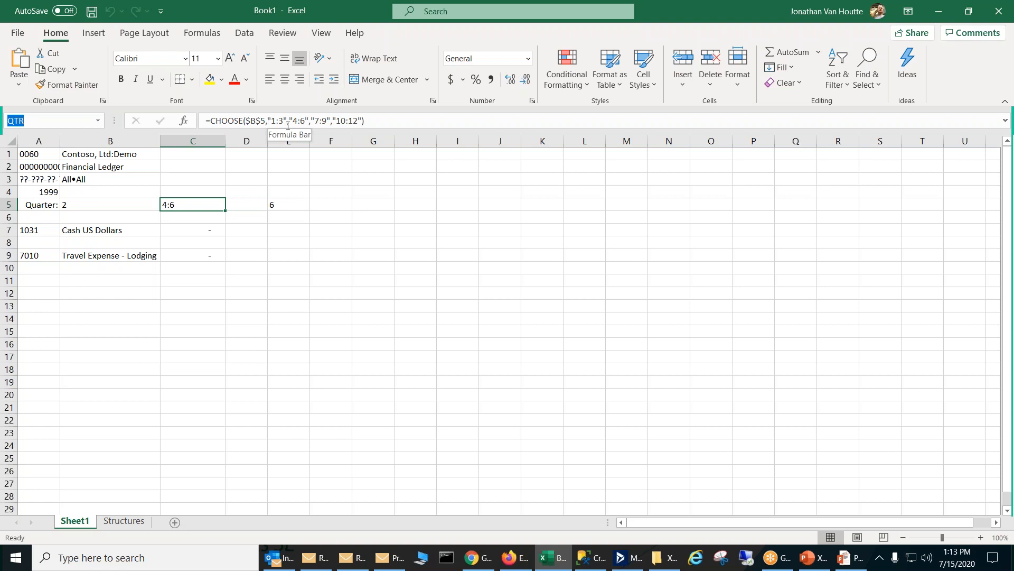
key(Return)
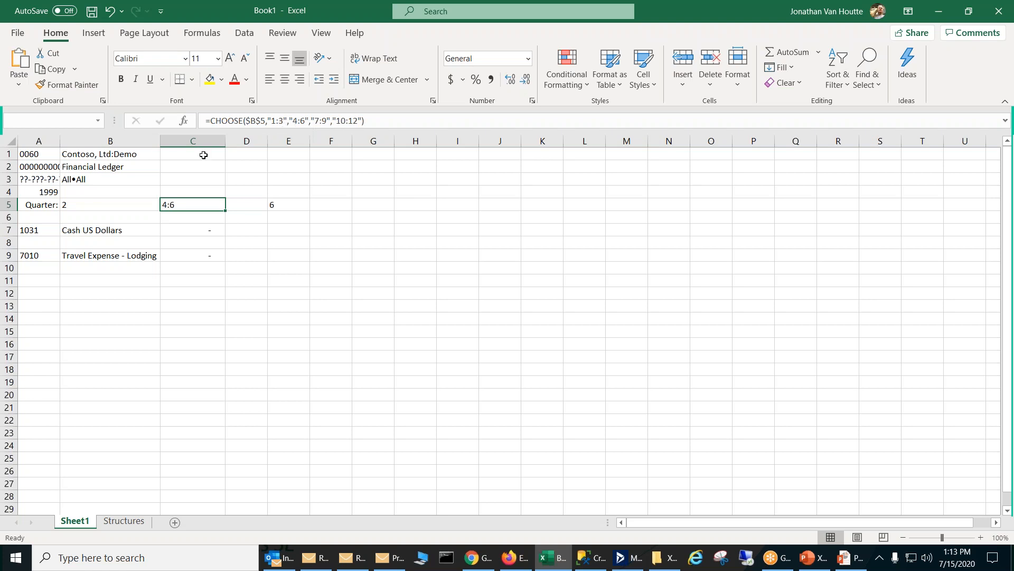
click(151, 204)
click(167, 204)
click(189, 253)
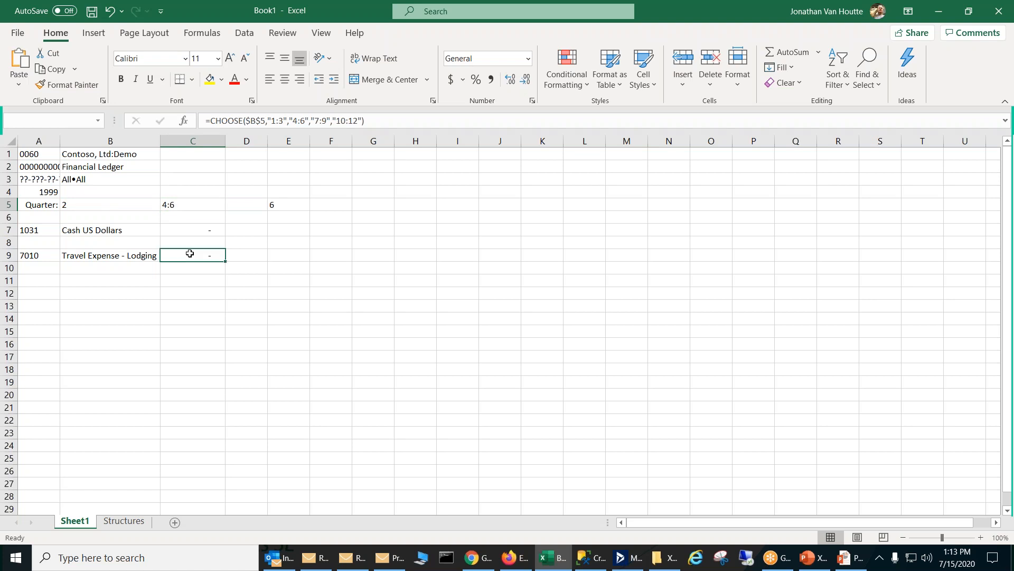
Step: Set the quarter in B5 to 4
click(90, 203)
text(4)
key(Return)
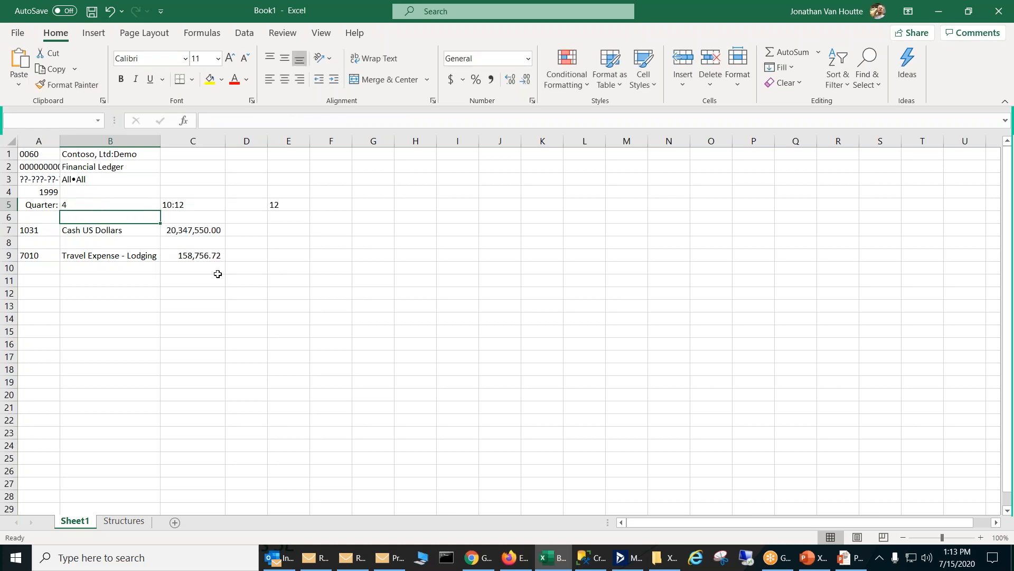
Step: Drill down into the Travel Expense - Lodging balance in C9, and close the detail sheet
click(217, 255)
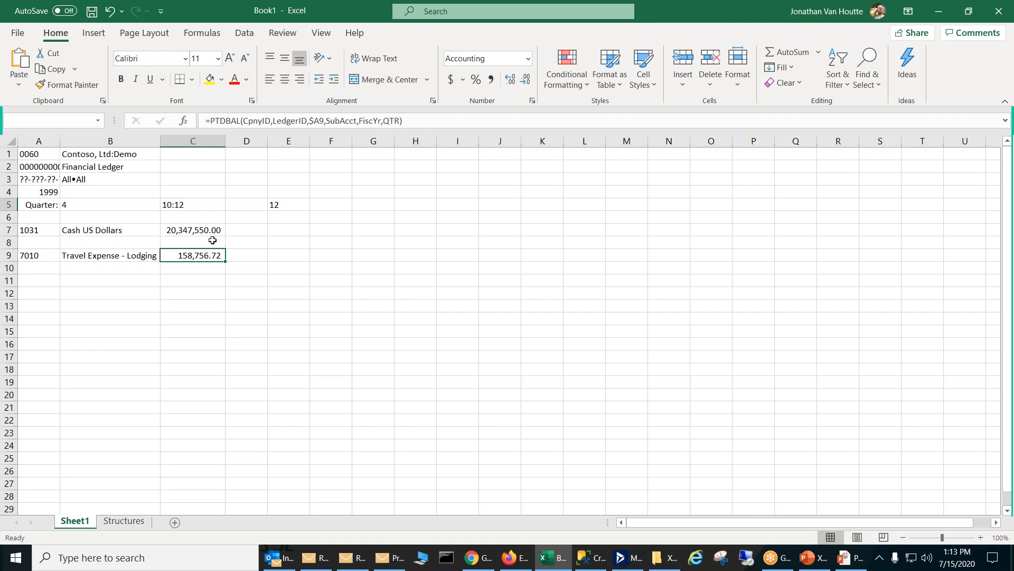
double_click(200, 258)
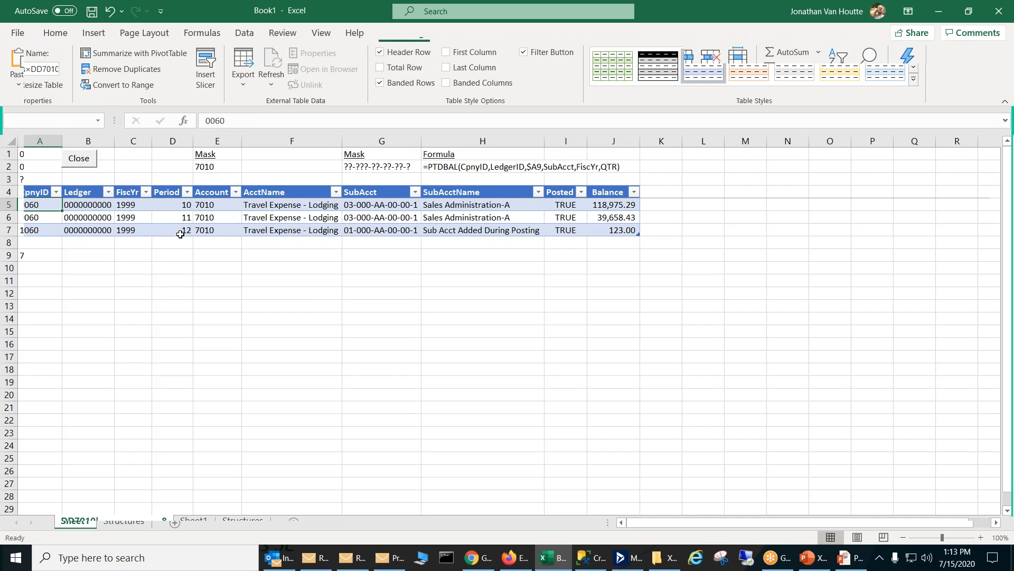
click(79, 159)
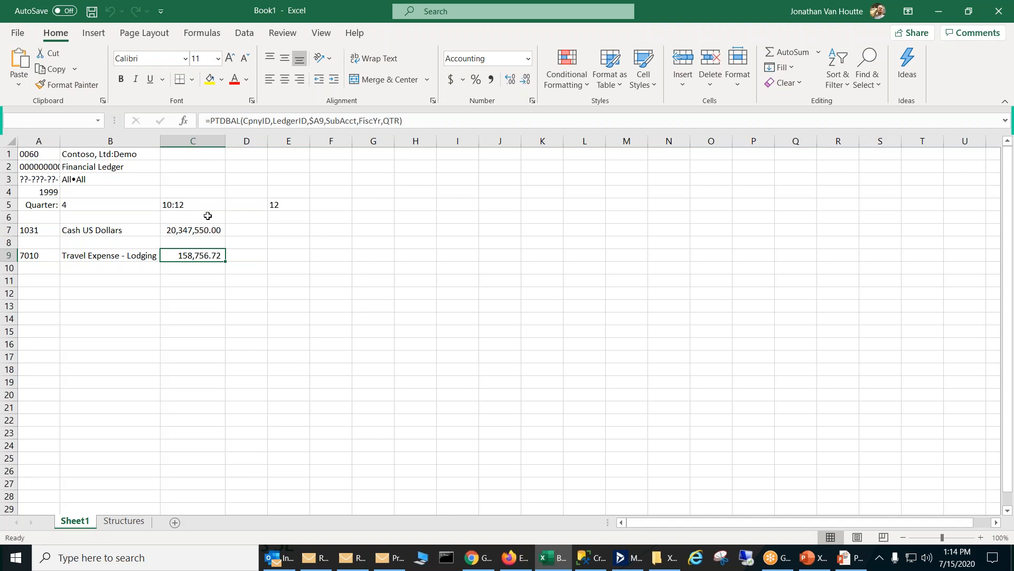
Step: Examine the MID formula in E5 and its FIND part that locates the colon in QTR, leaving the formula as it is
click(284, 205)
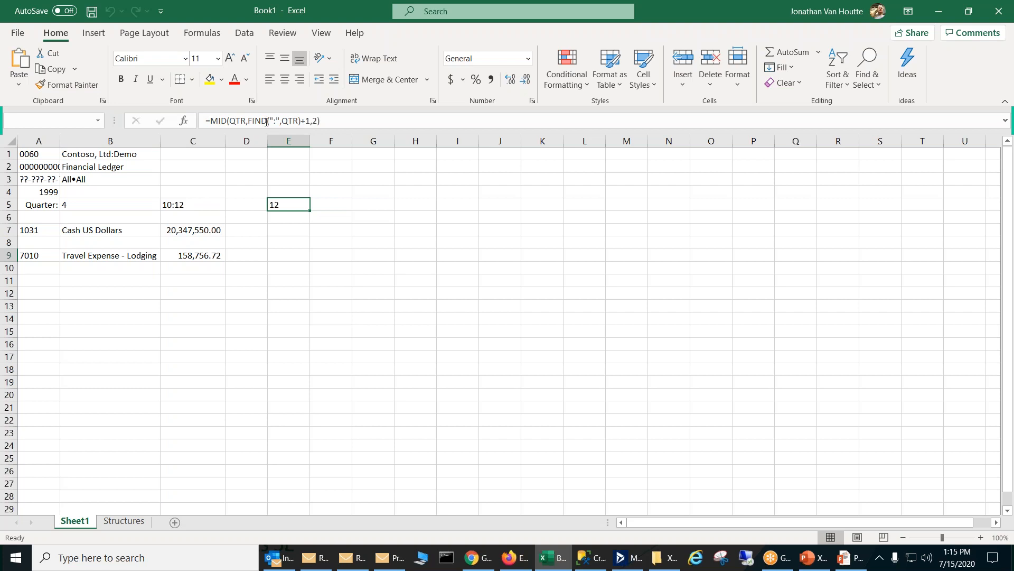
drag(311, 120, 249, 120)
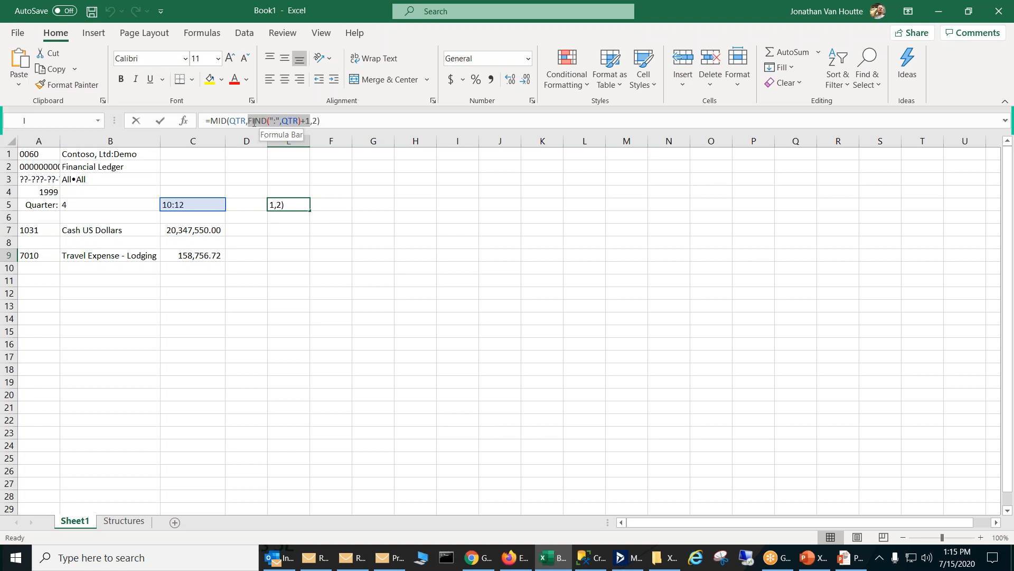
drag(261, 120, 301, 120)
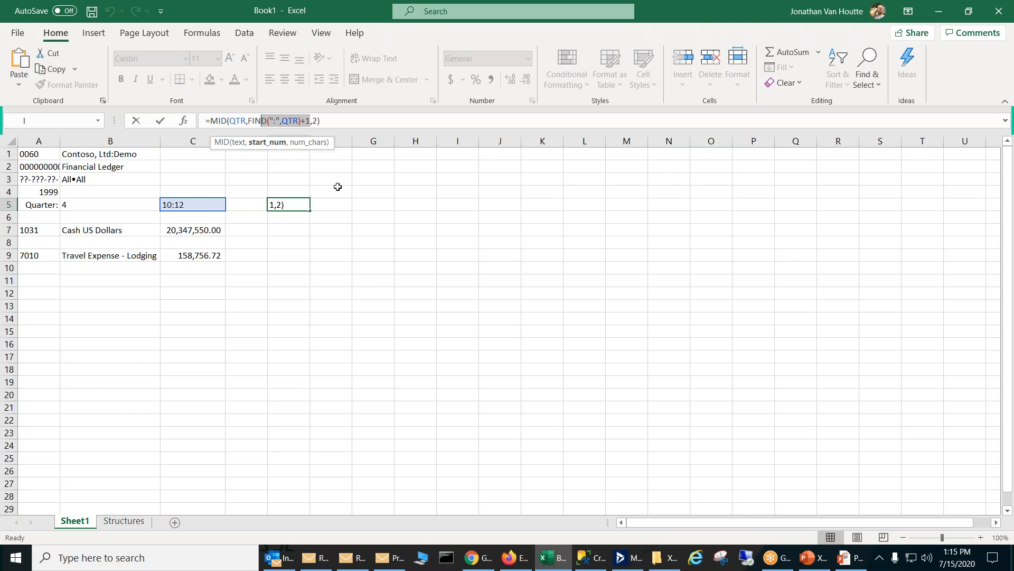
key(Escape)
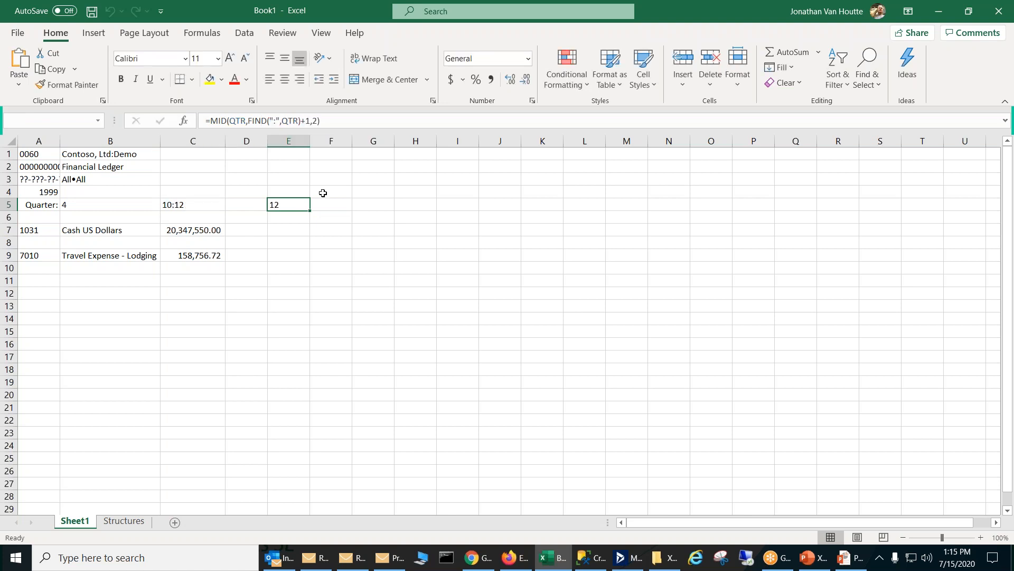
Step: Set the quarter in B5 to 3 and check the ending period formula in E5
click(112, 203)
text(3)
key(Return)
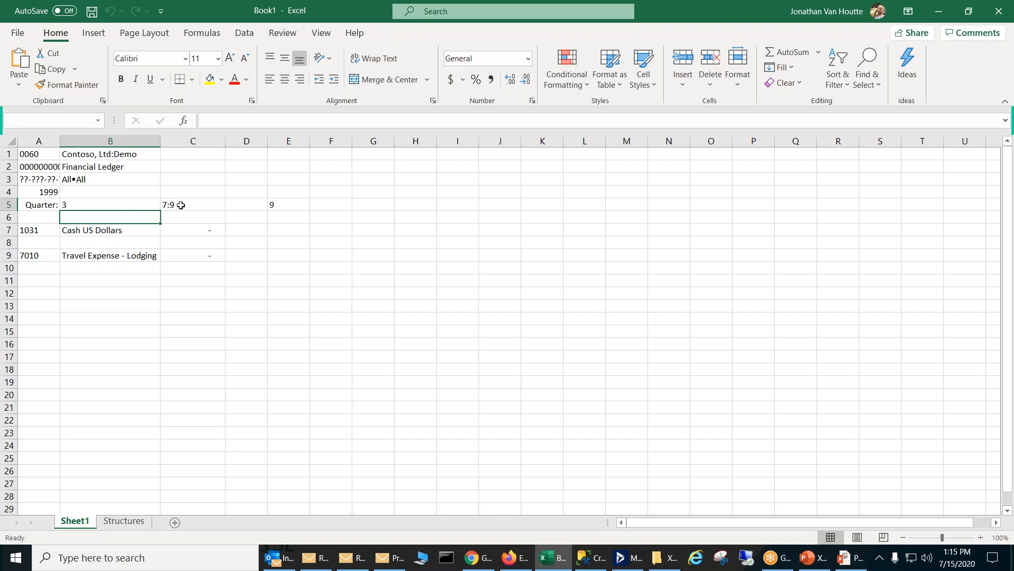
click(120, 204)
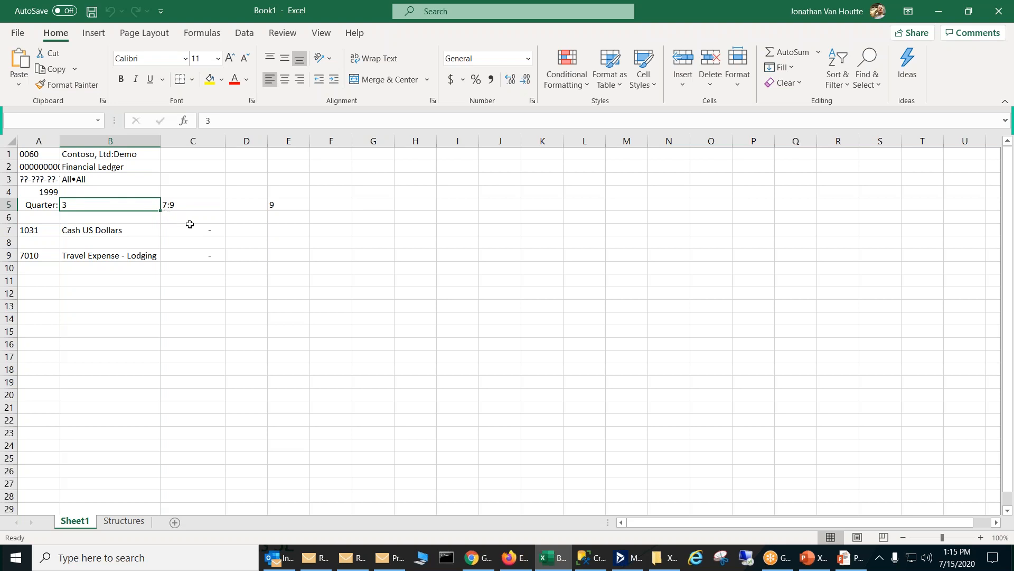
click(283, 201)
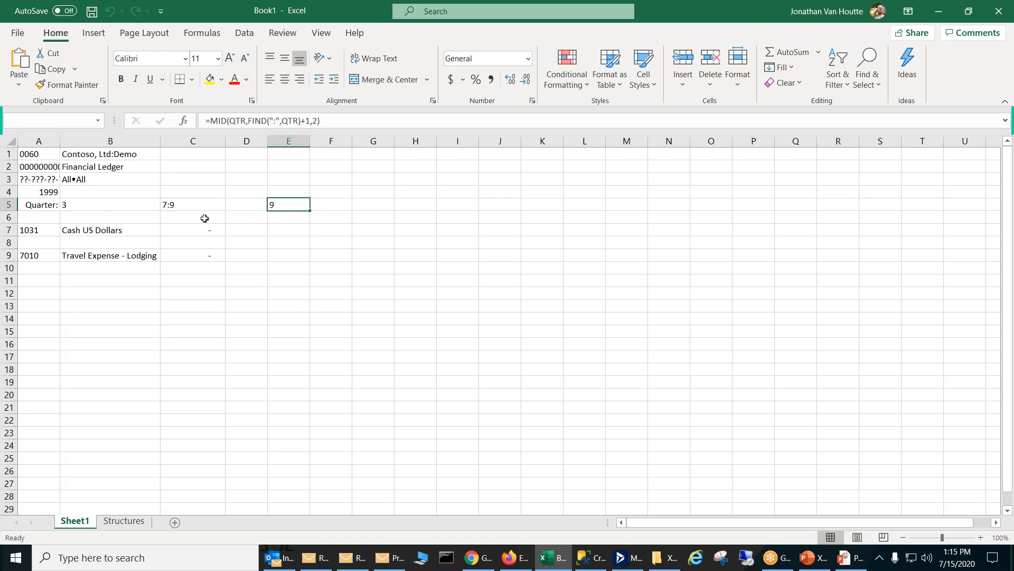
Step: Examine the negative MID period argument in the PTDBAL formula for Cash US Dollars in C7
click(209, 231)
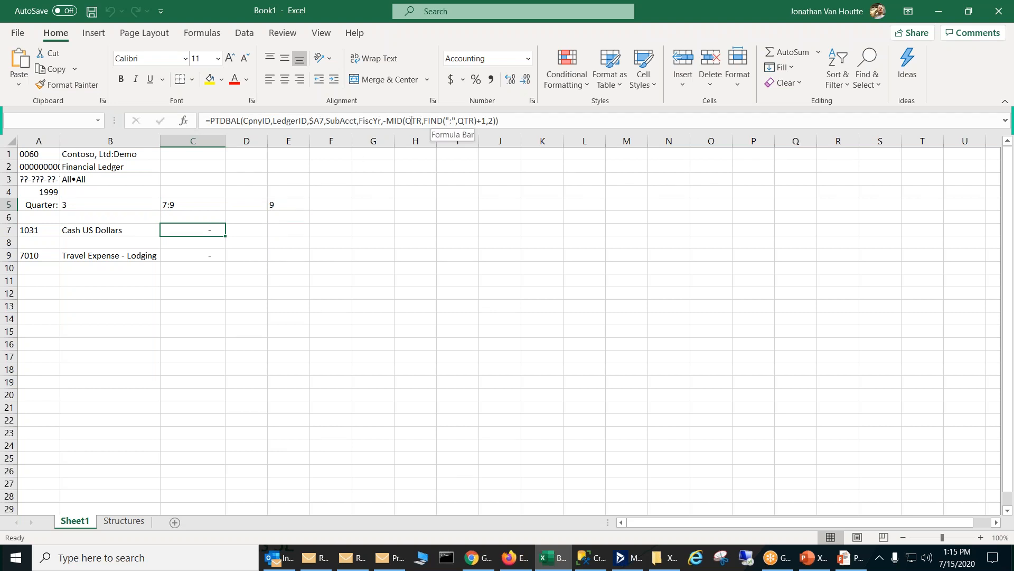
drag(384, 120, 498, 121)
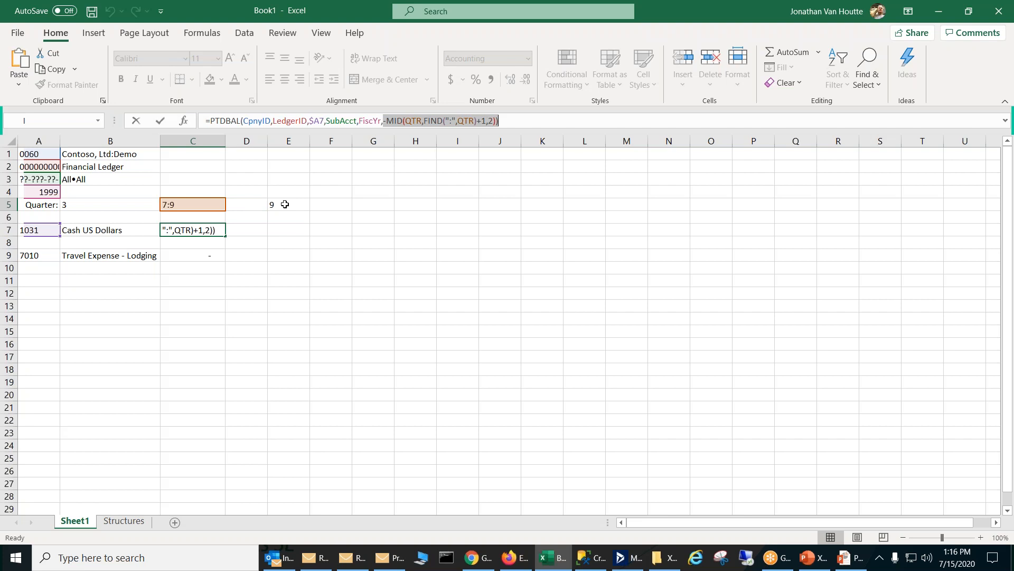
key(Return)
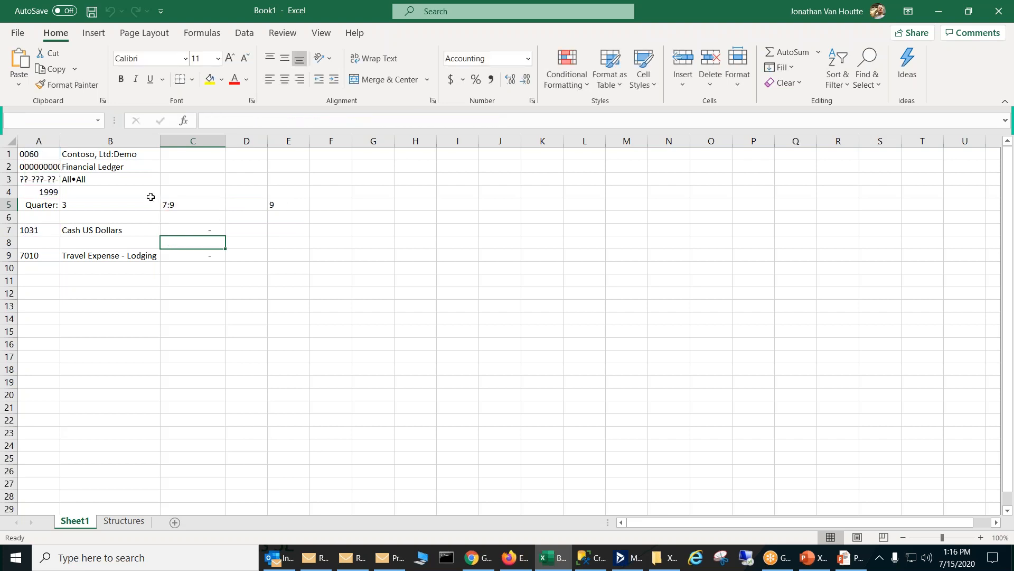
Step: Set the quarter in B5 back to 4
click(130, 204)
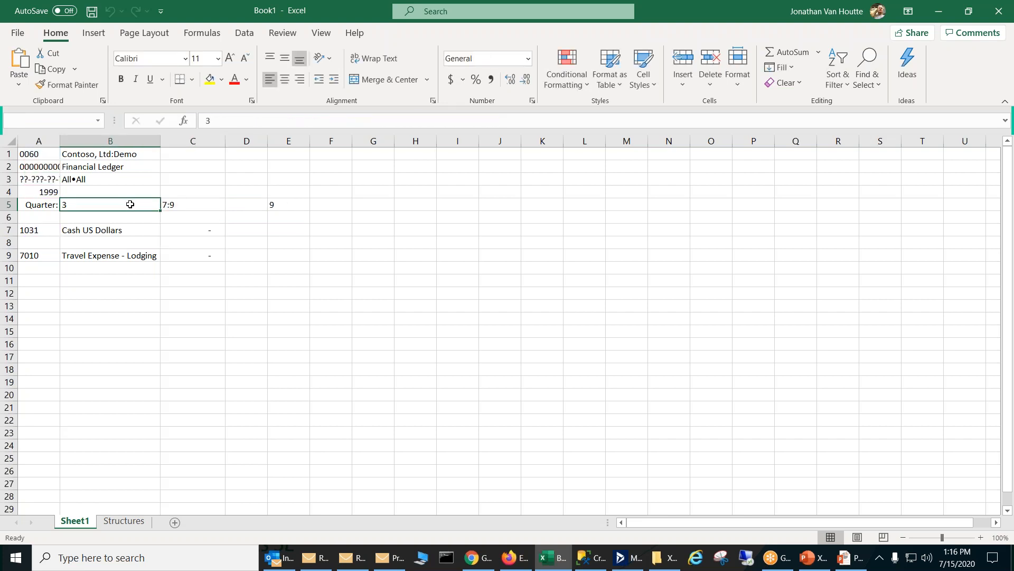
text(4)
key(Return)
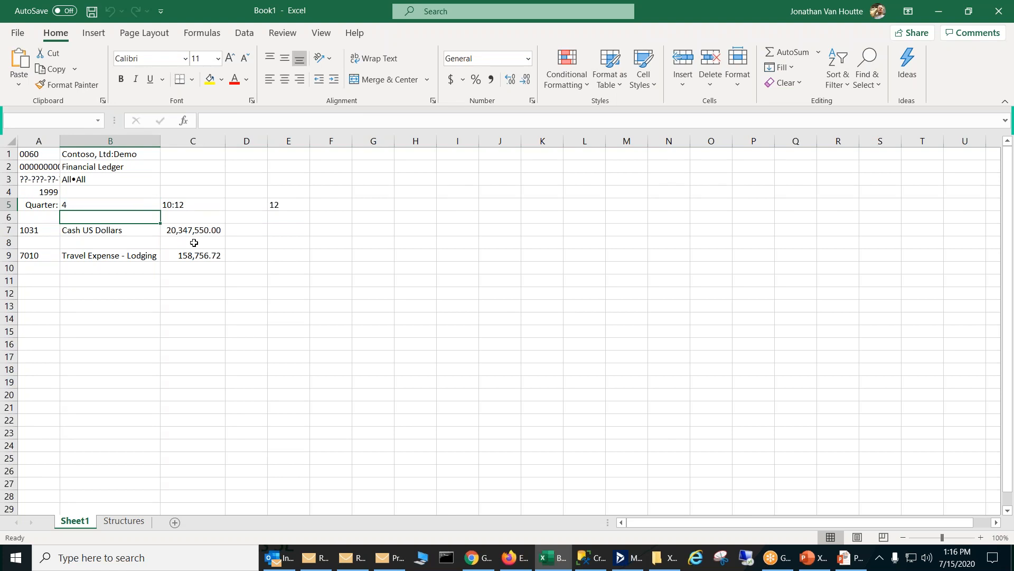
Step: Drill down into the Cash US Dollars balance in C7, close the detail sheet, and open the drill-down again
double_click(200, 229)
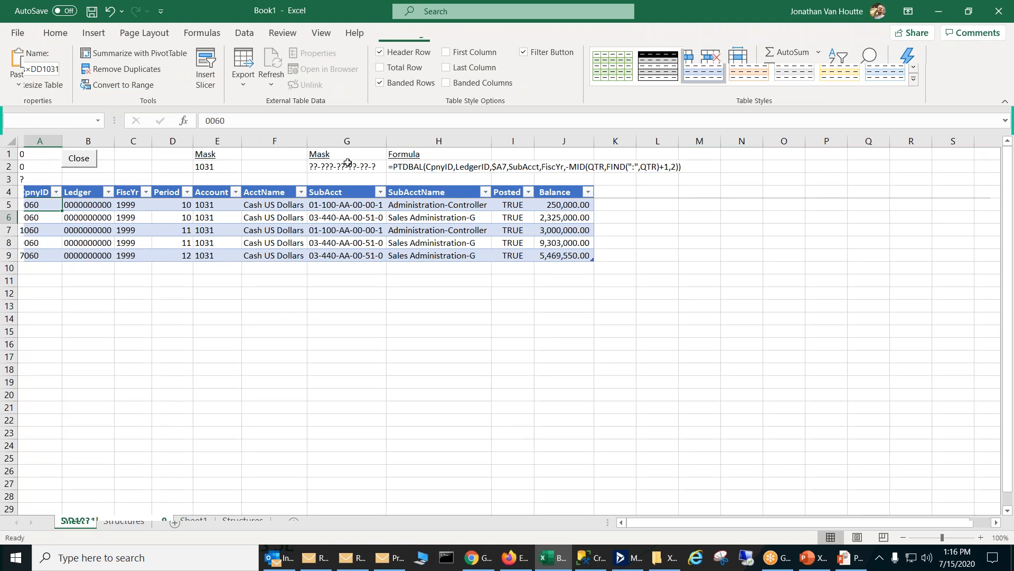
click(93, 160)
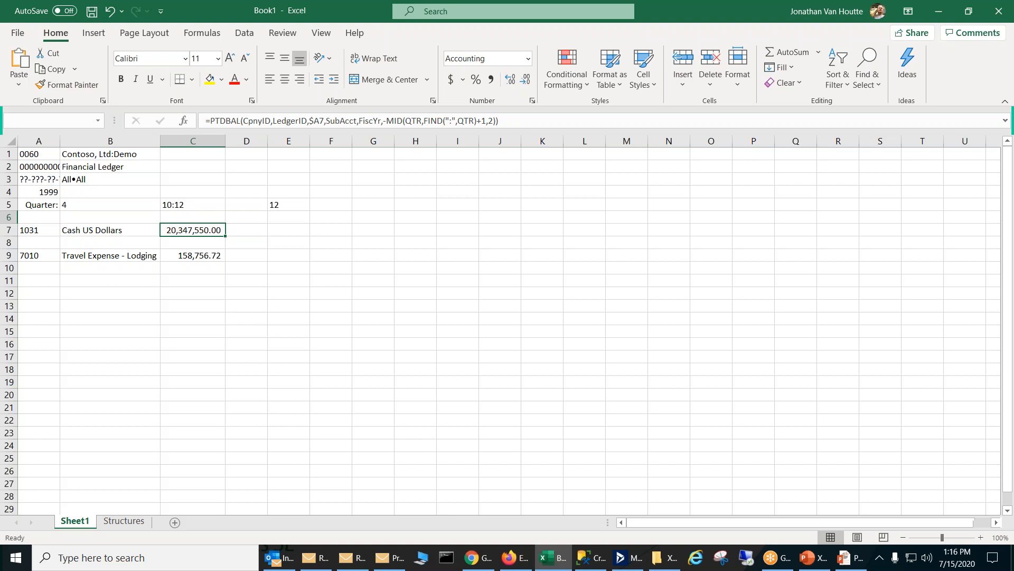
double_click(182, 233)
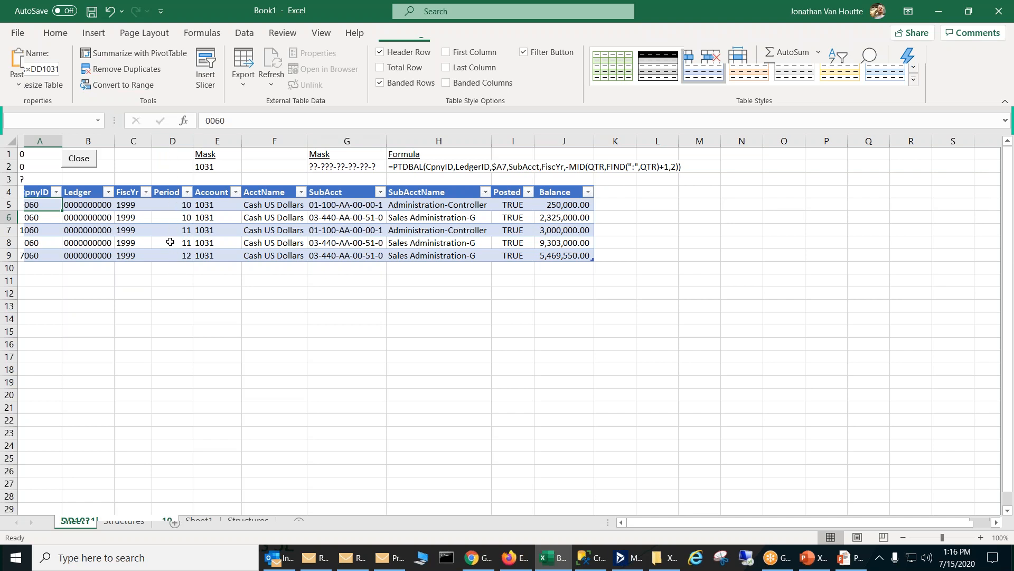
Step: Drill down into the Cash US Dollars balance in C7 again, check the Period filter values, and close the detail sheet
click(86, 159)
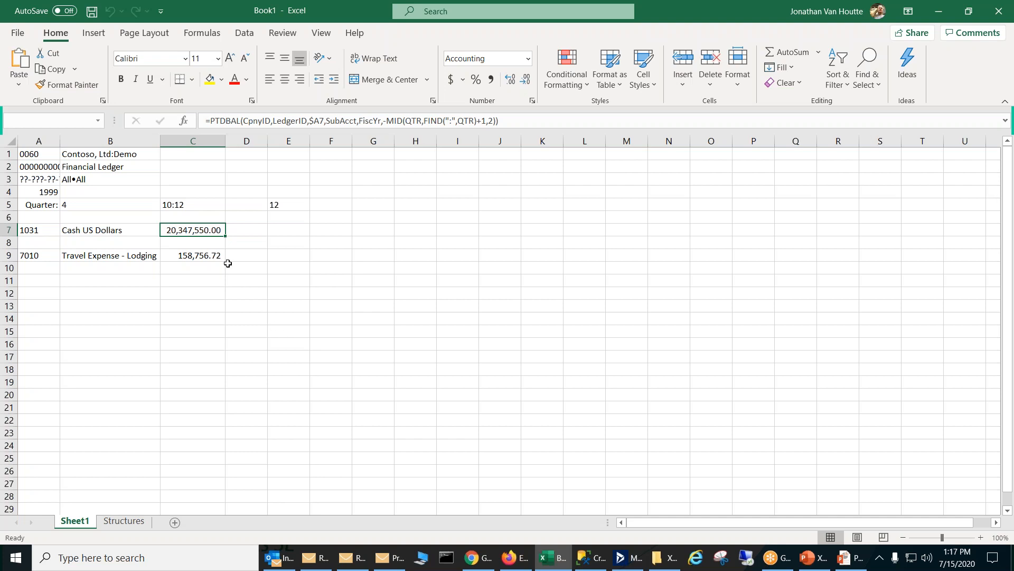
double_click(193, 228)
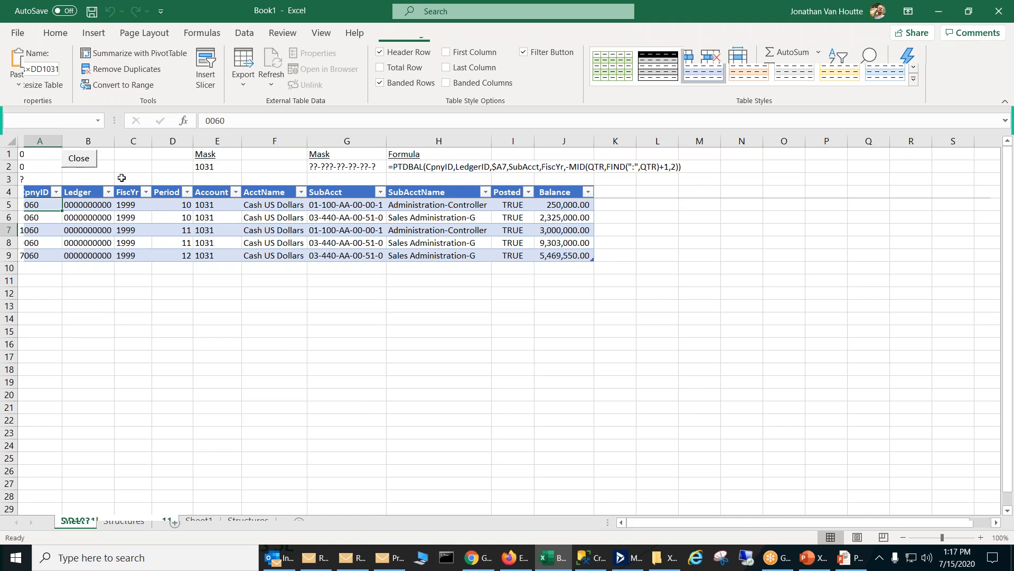
click(187, 192)
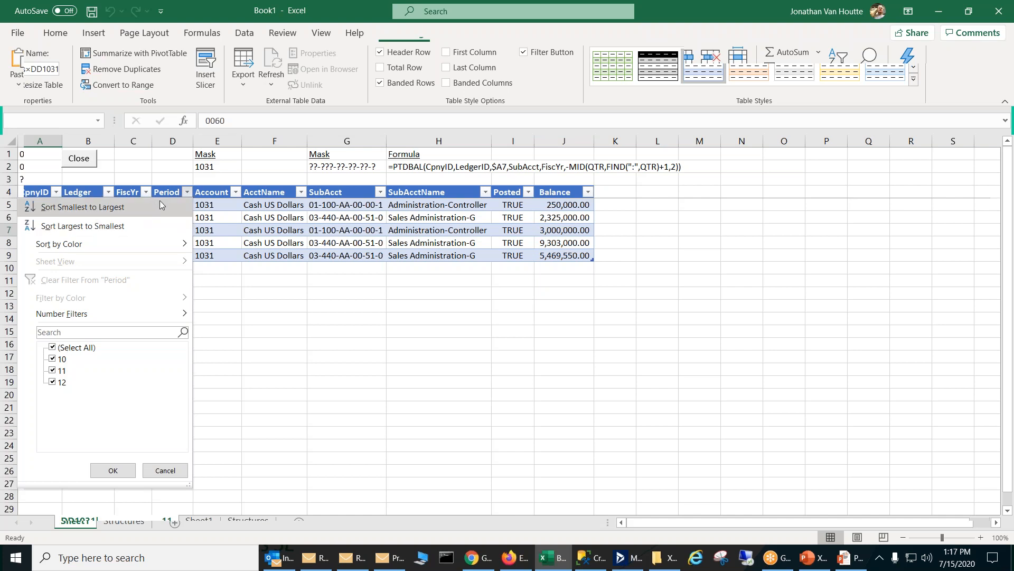
click(281, 369)
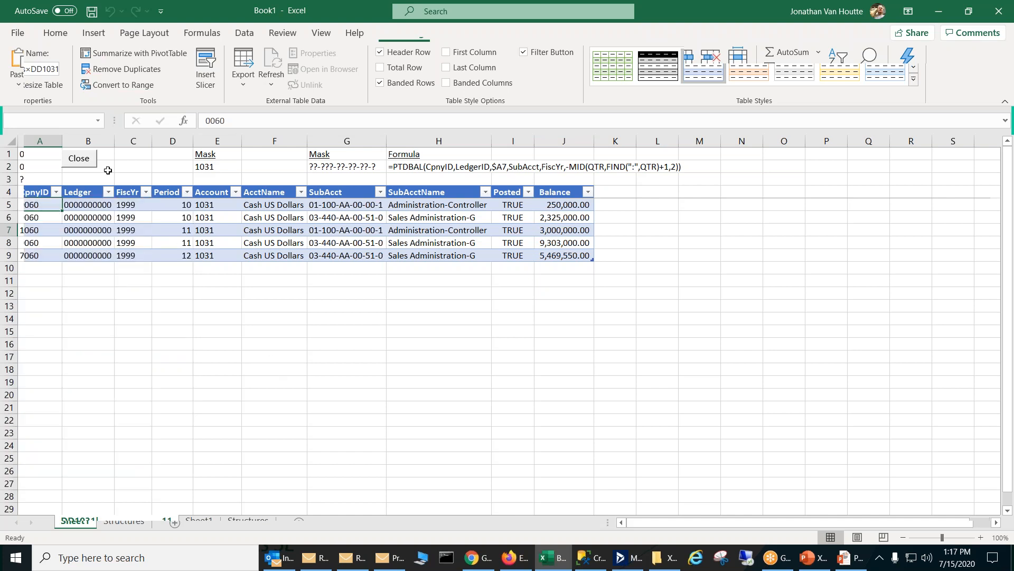
click(88, 160)
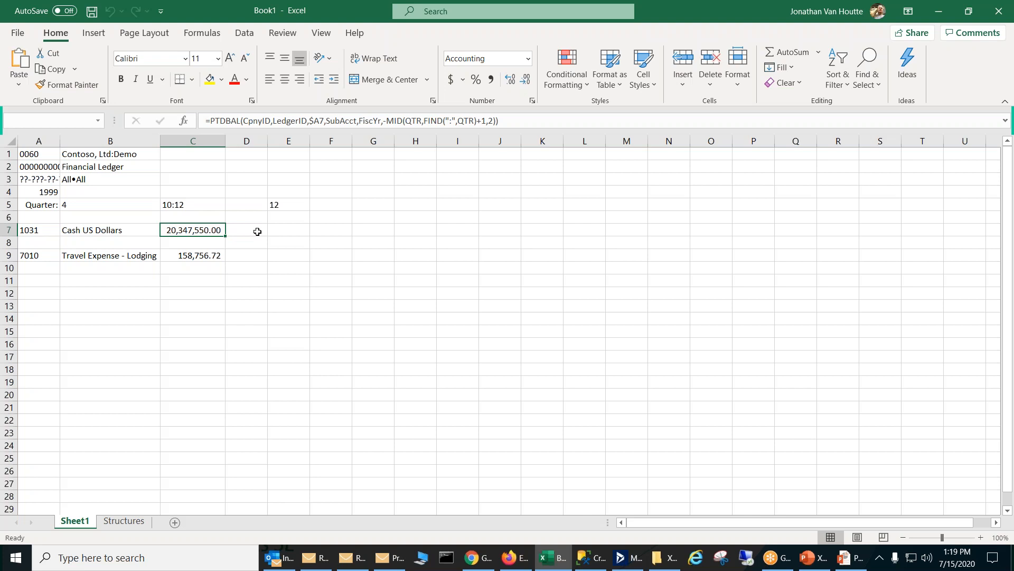
click(257, 230)
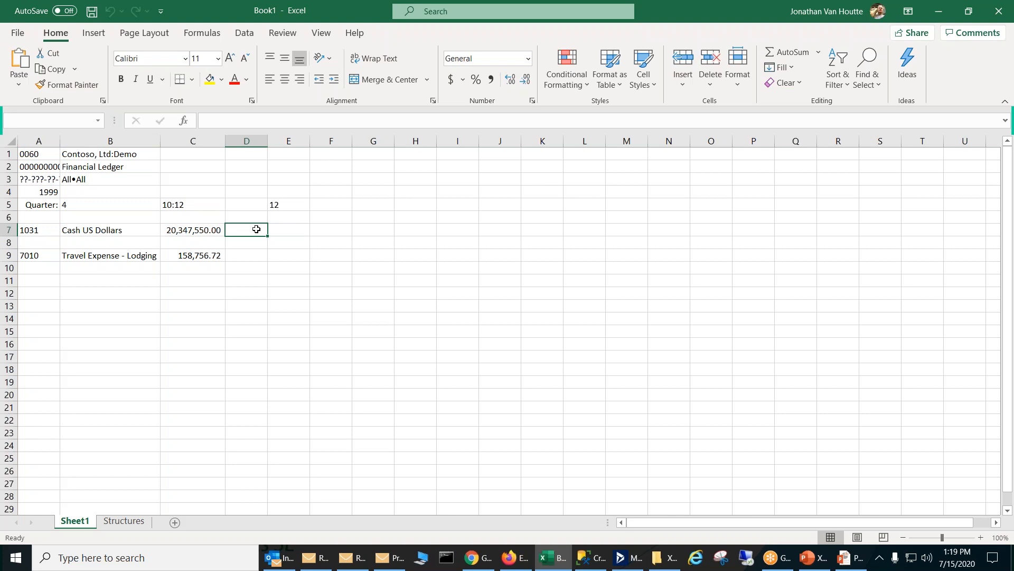
click(250, 256)
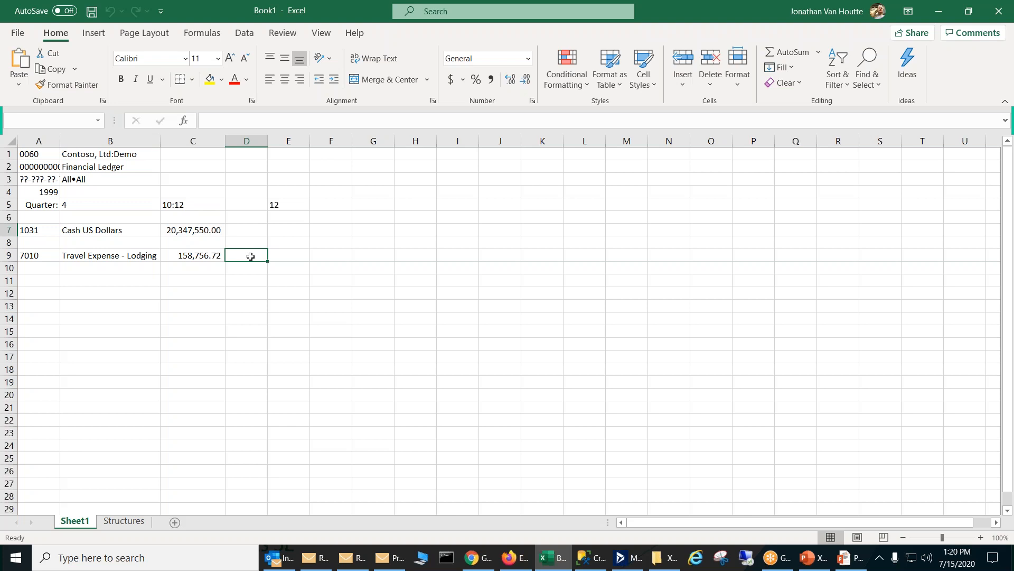
click(254, 239)
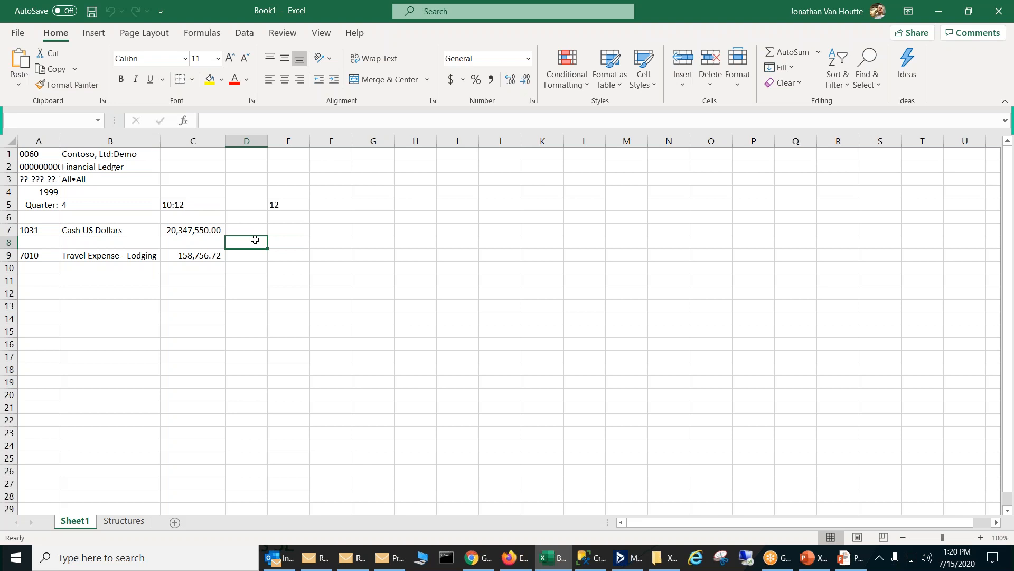
click(254, 257)
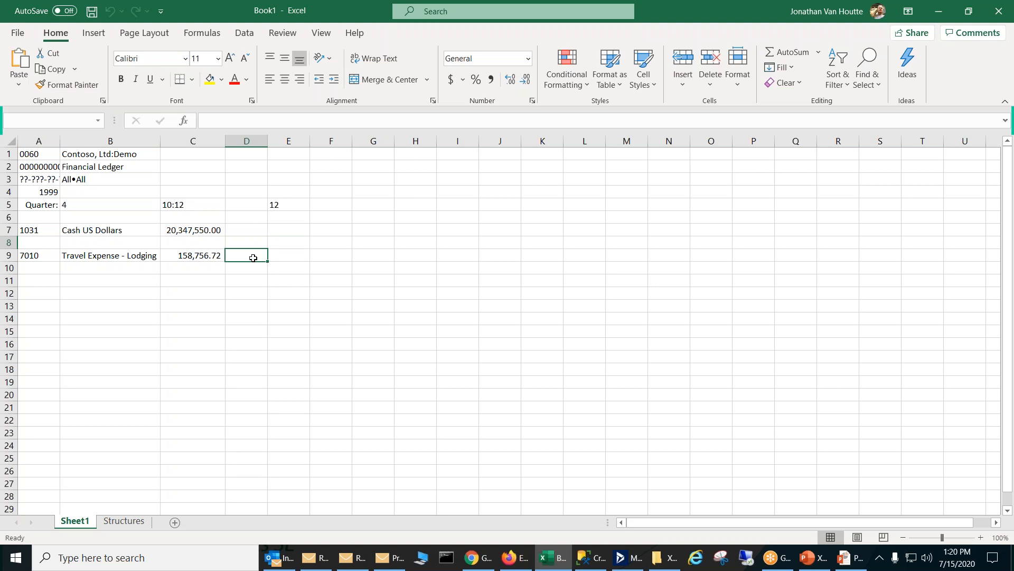
click(304, 258)
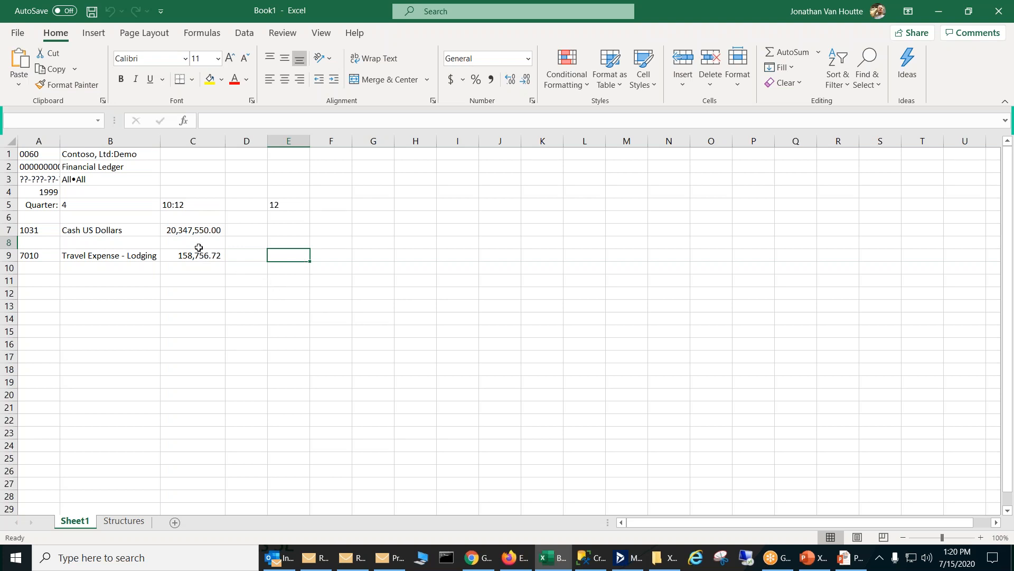
Step: Review the PTDBAL formula in C7 and the ending period formula in E5
click(190, 229)
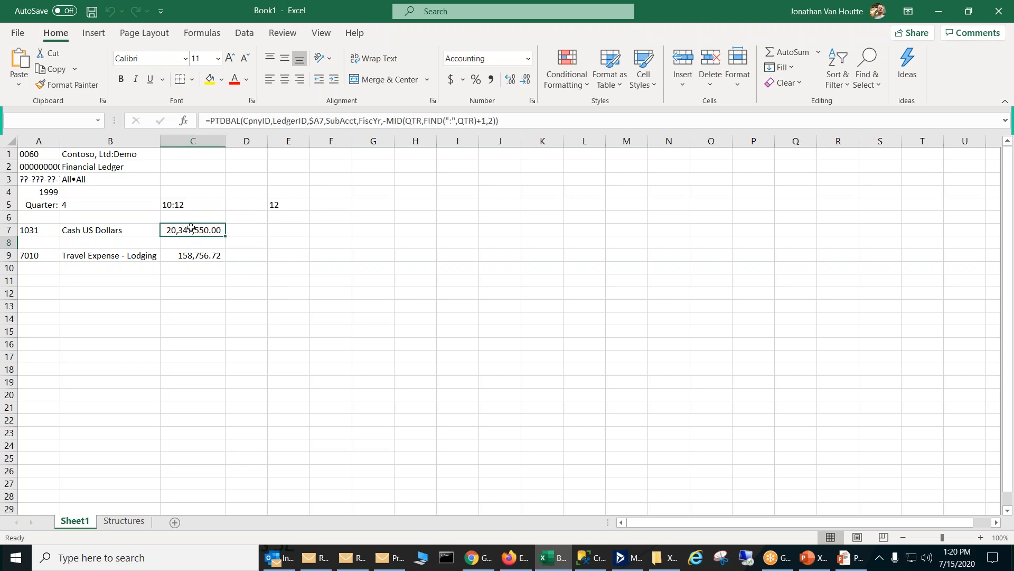
click(285, 200)
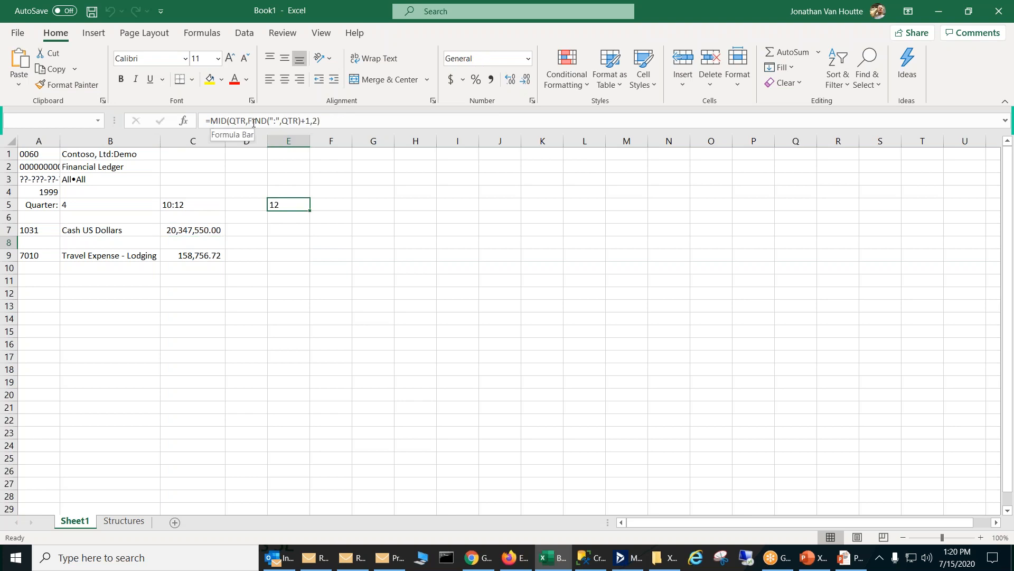
Step: Start a formula in E3 with the text "For the Period Ending " followed by the & joining operator
click(287, 178)
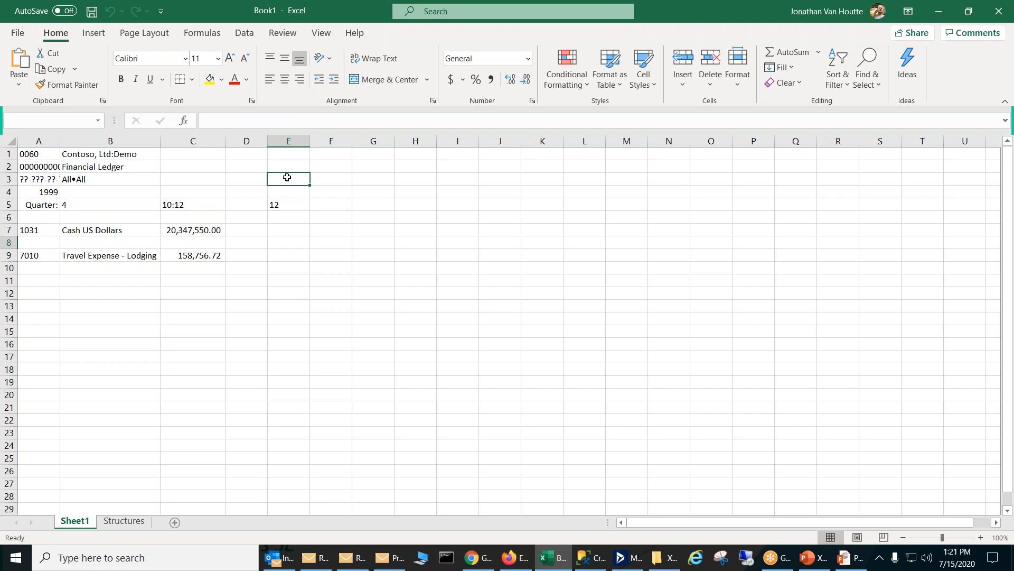
text(=")
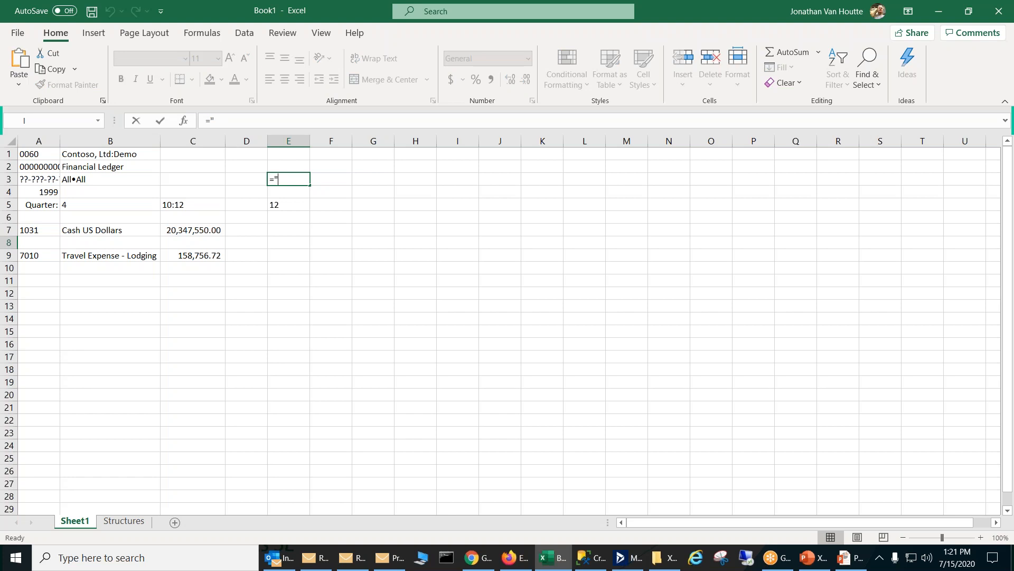
text(Fo)
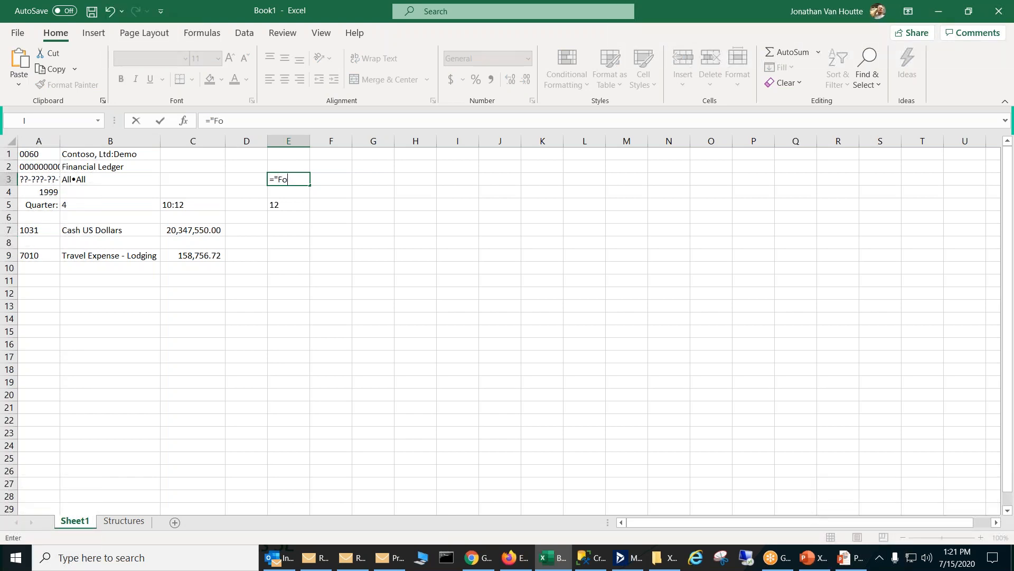
text(r the Period Ending)
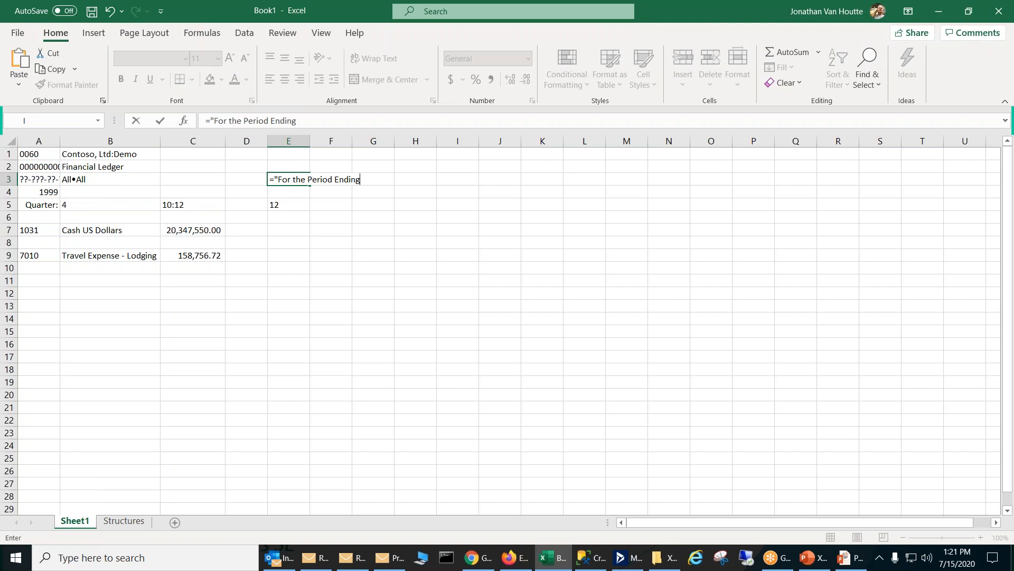
text("&)
Step: Append a TEXT function to the E3 formula with the PDEND function opened as its value argument
text(text)
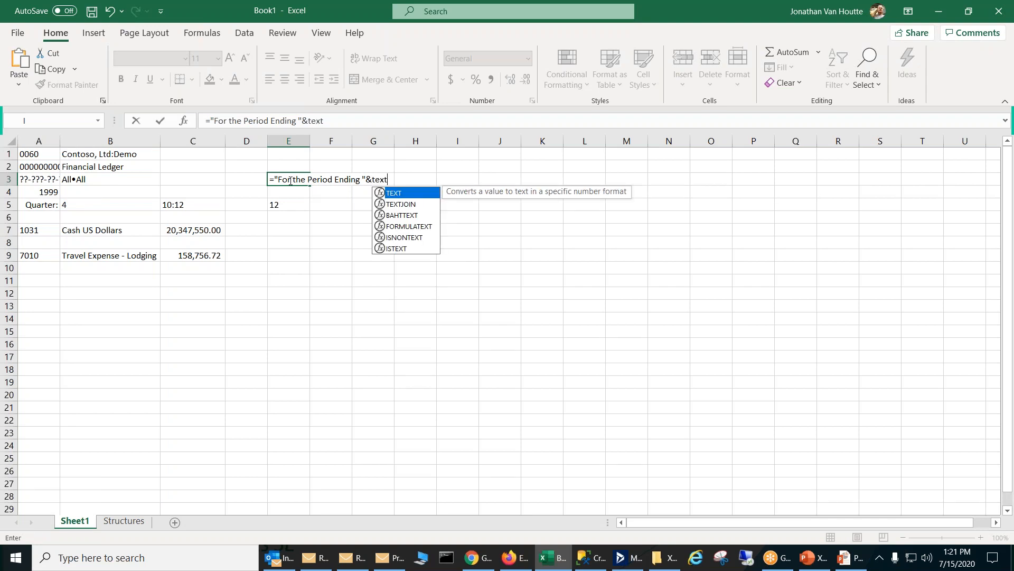
text(()
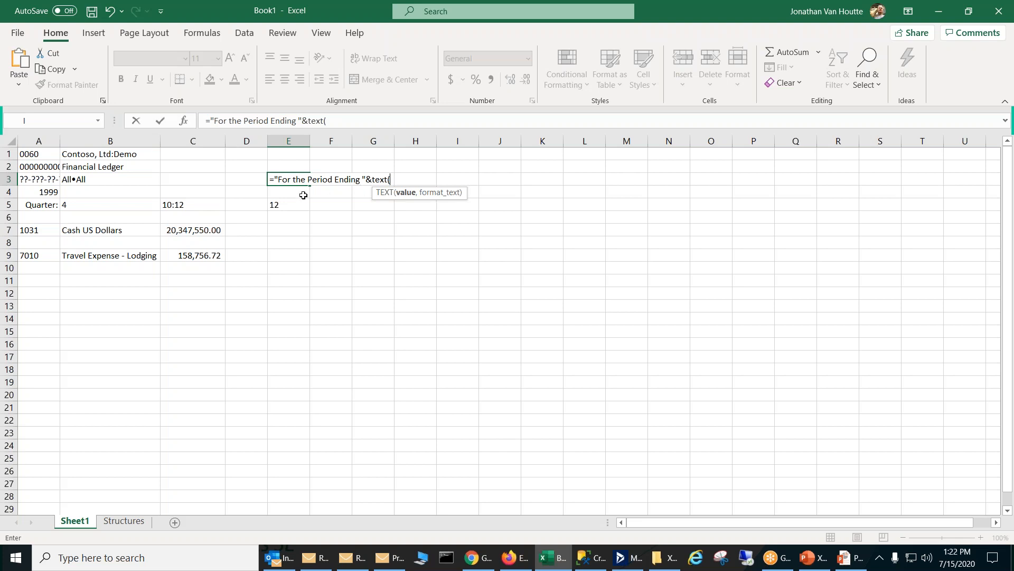
text(pdend)
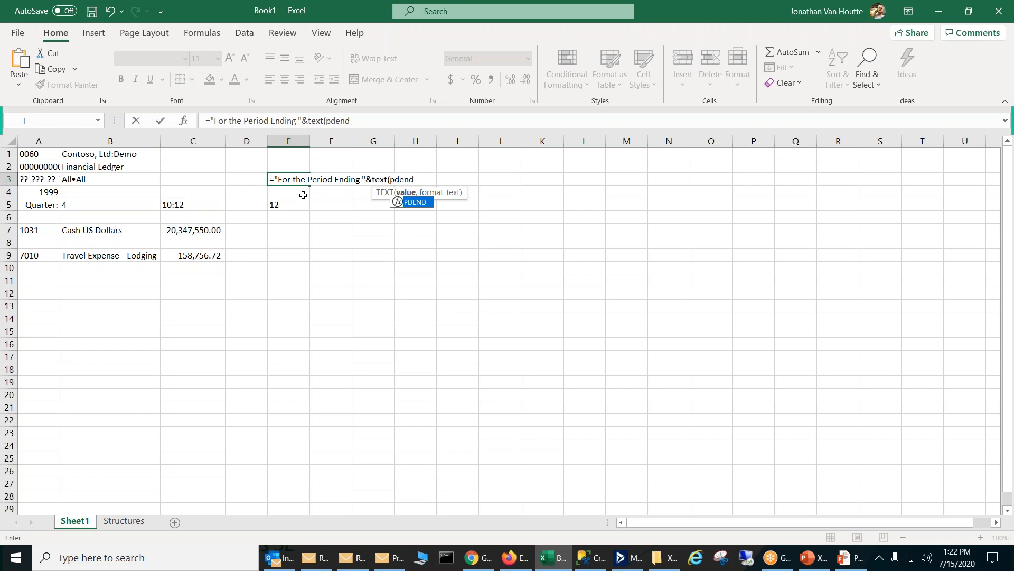
key(Tab)
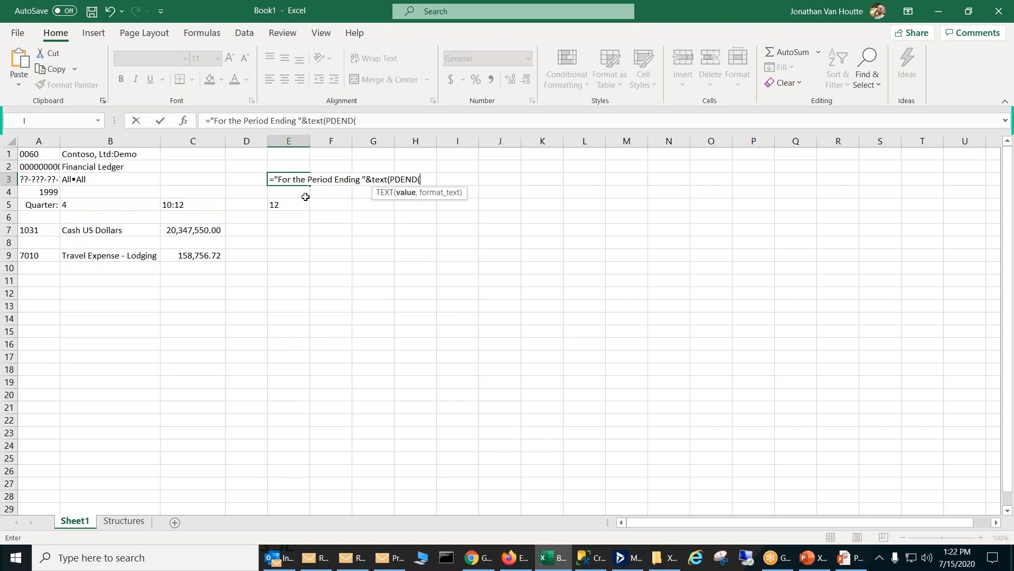
click(377, 118)
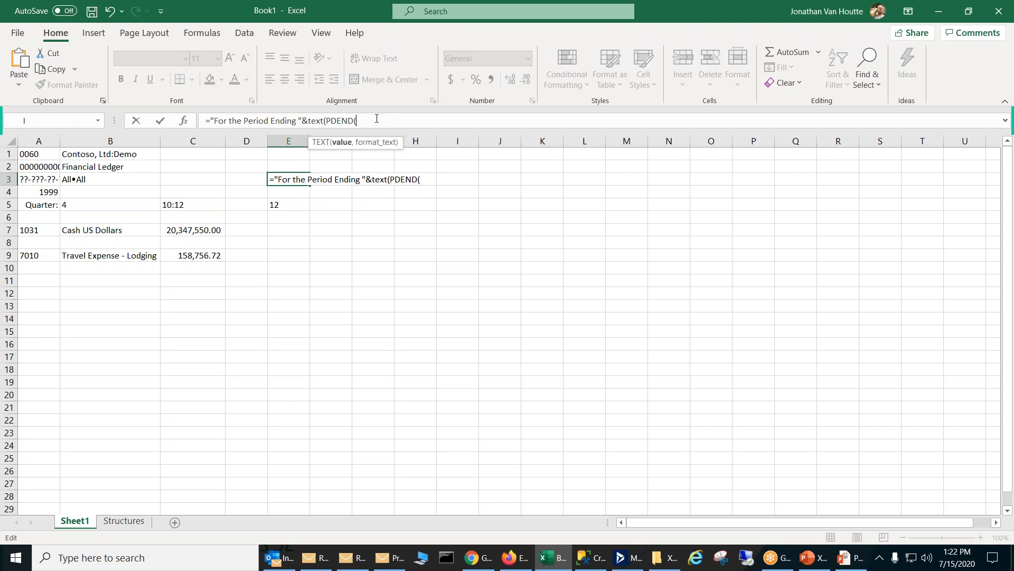
key(BackSpace)
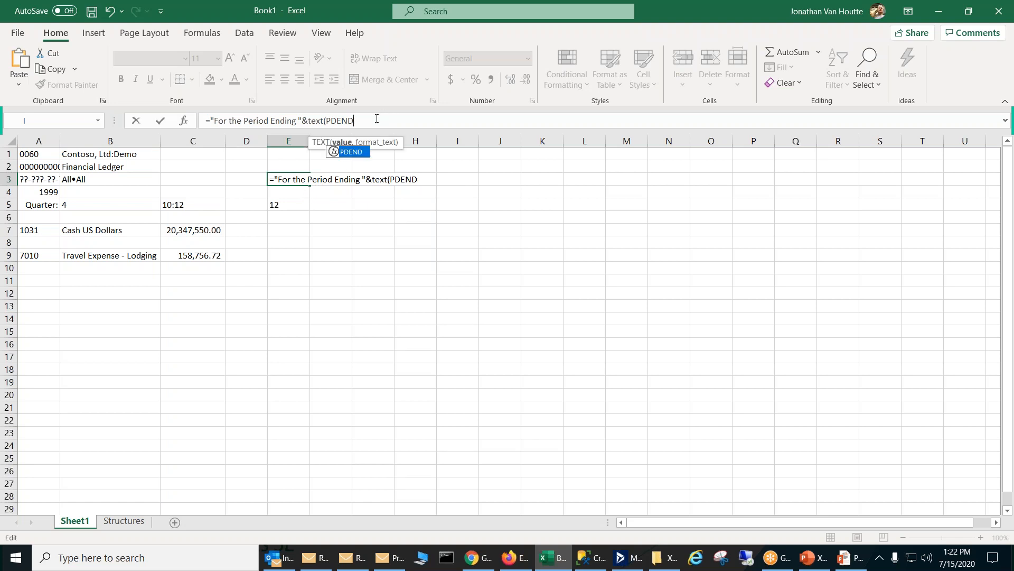
text(()
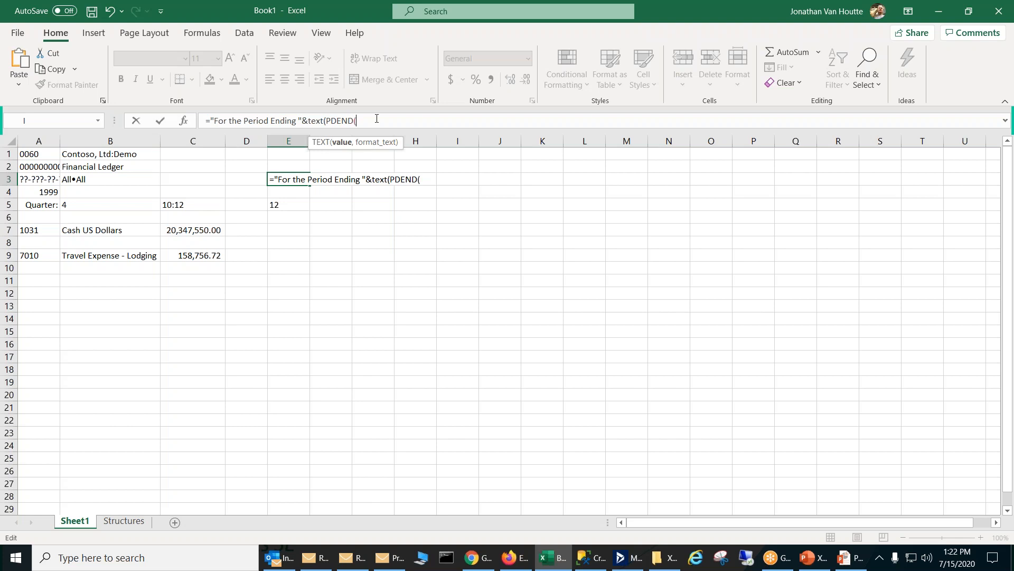
key(ctrl+a)
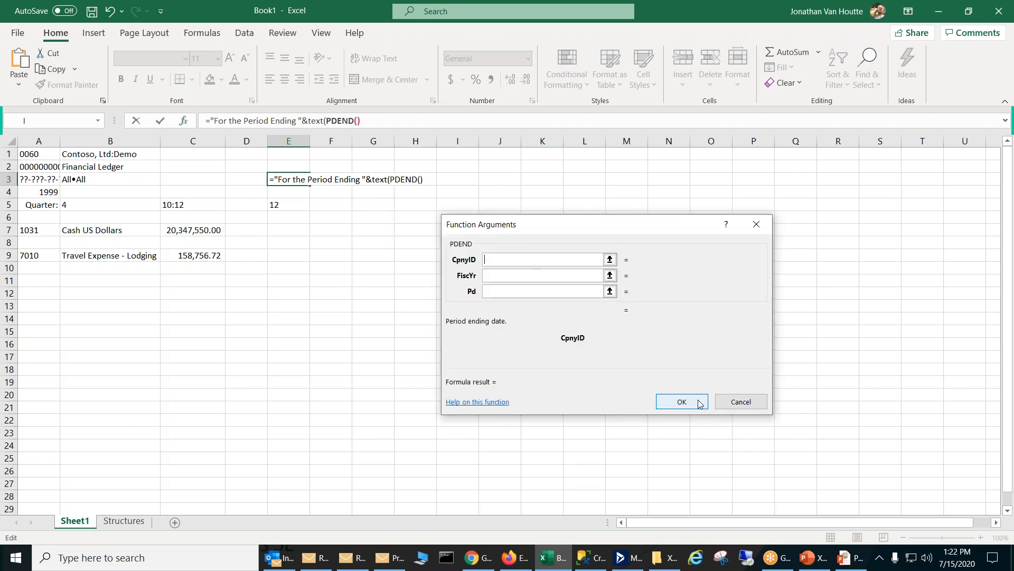
click(681, 403)
click(507, 312)
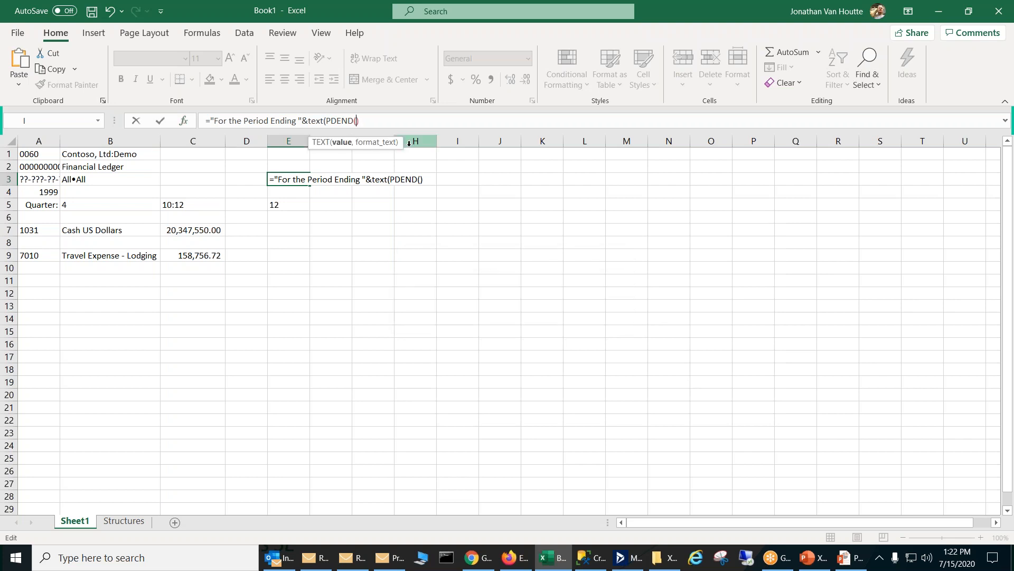
Step: Fill in PDEND's arguments with CpnyID, FiscYr and the absolute reference $E$5 for the period
key(ctrl+shift+a)
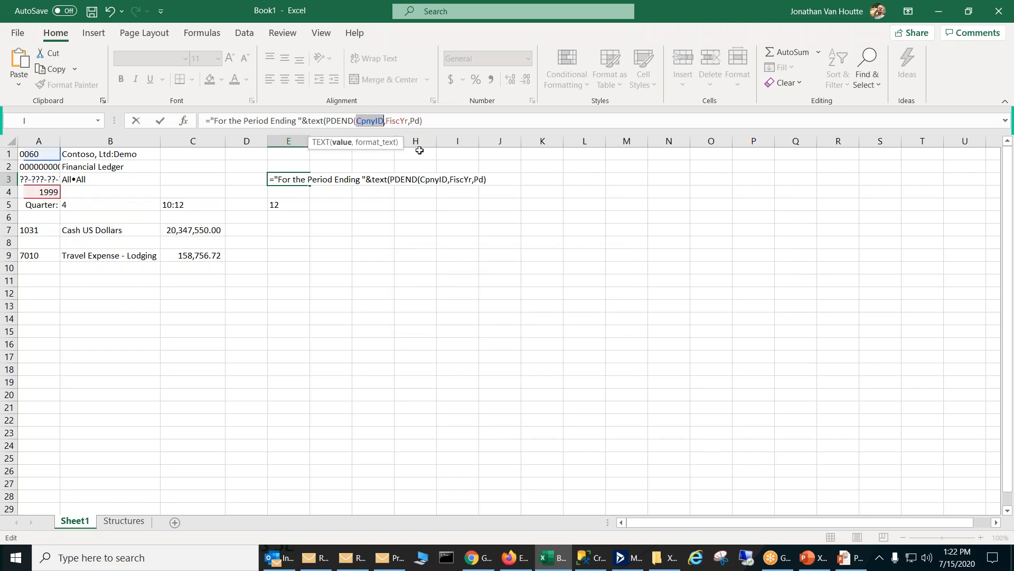
double_click(414, 121)
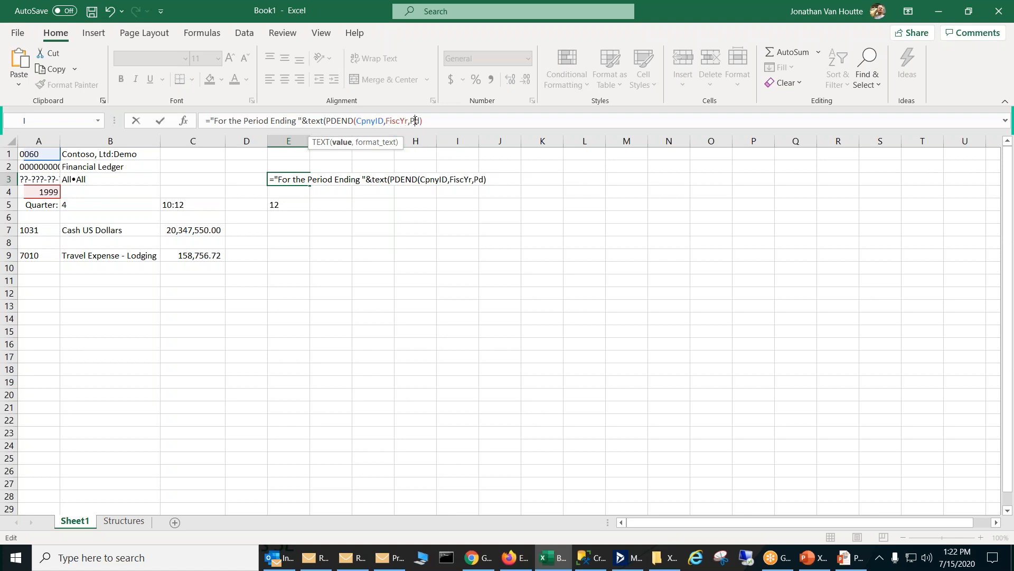
click(277, 205)
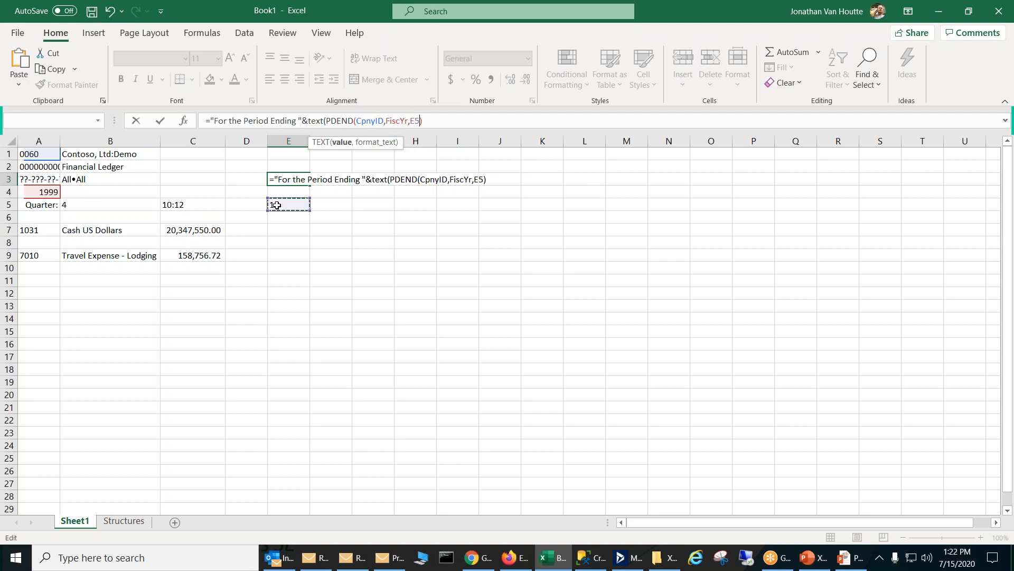
key(F4)
Step: Give the TEXT function the date format "mmmm dd, yyyy" and enter the completed formula in E3
click(447, 122)
text(,")
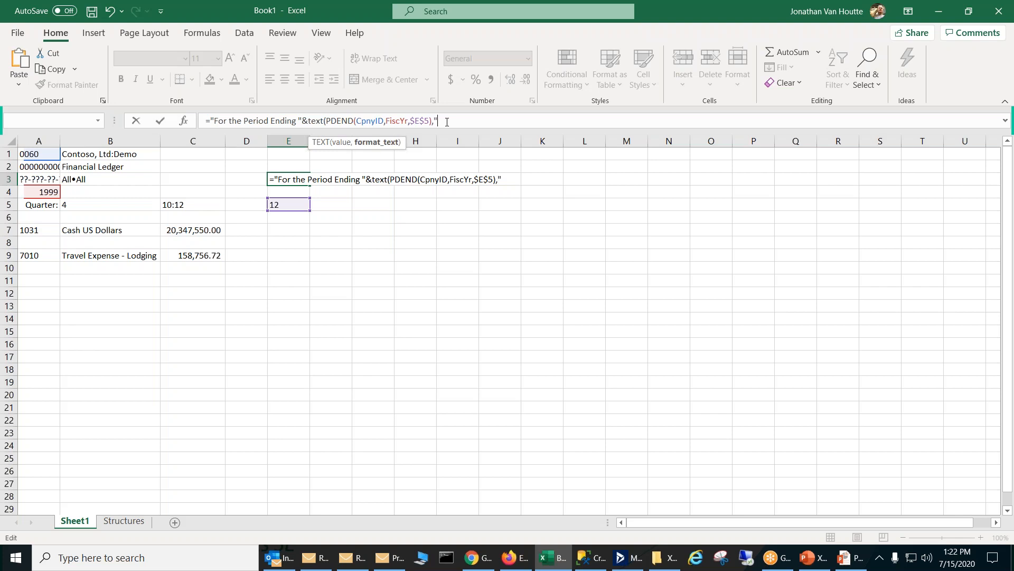
text(mmmm dd, yyyy)
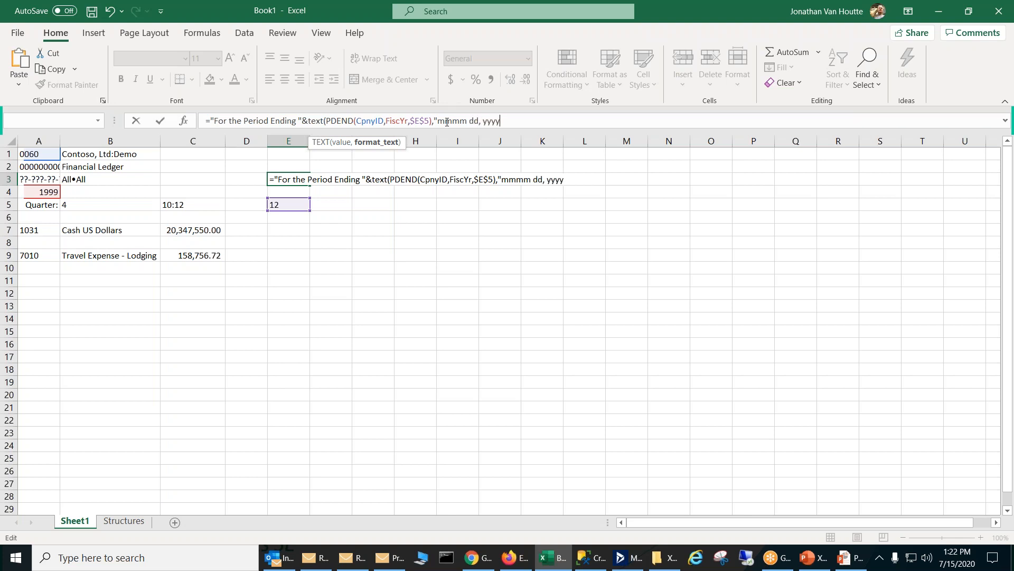
text("))
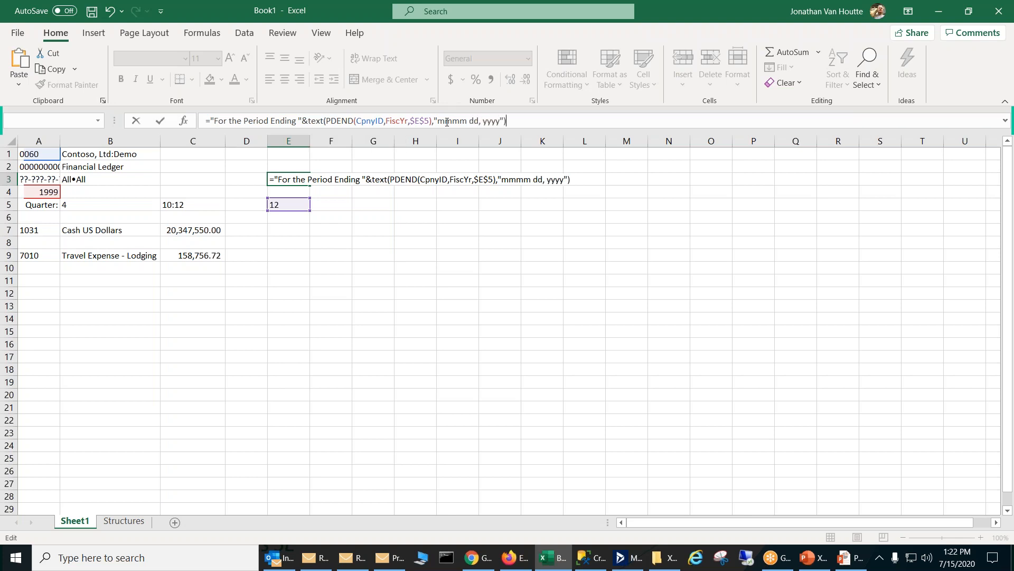
key(Return)
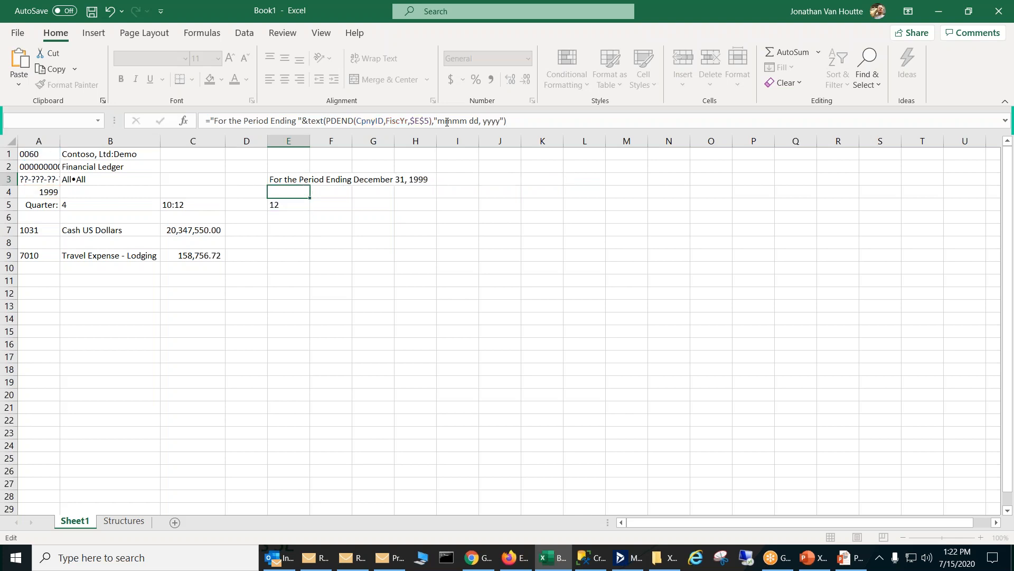
Step: Review the title formula in E3 and test it by setting the quarter in B5 to 3
click(308, 179)
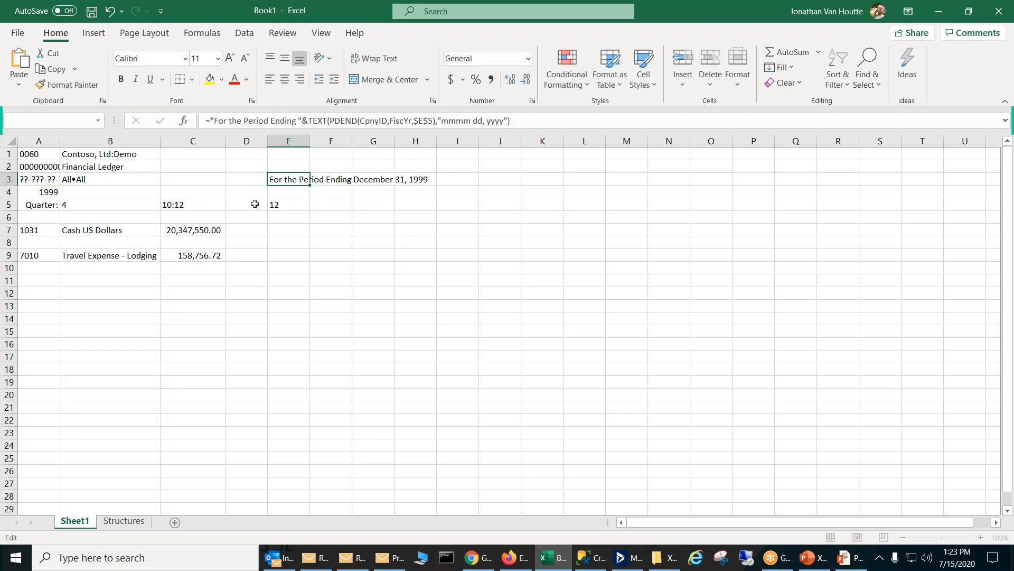
click(100, 206)
text(3)
key(Return)
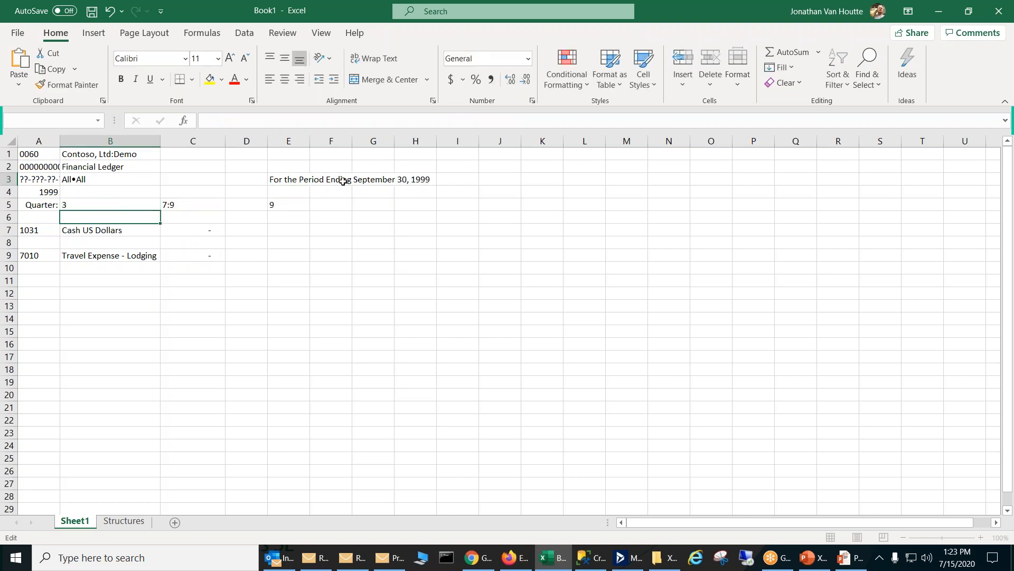
click(384, 207)
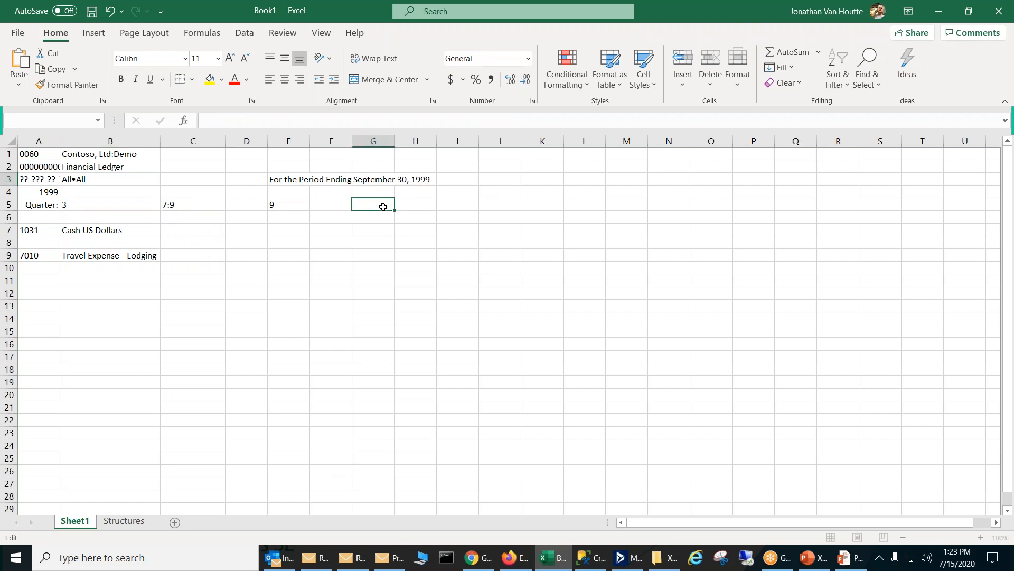
Step: Examine the available date formats and custom number format codes for cell G5 without applying any
key(Escape)
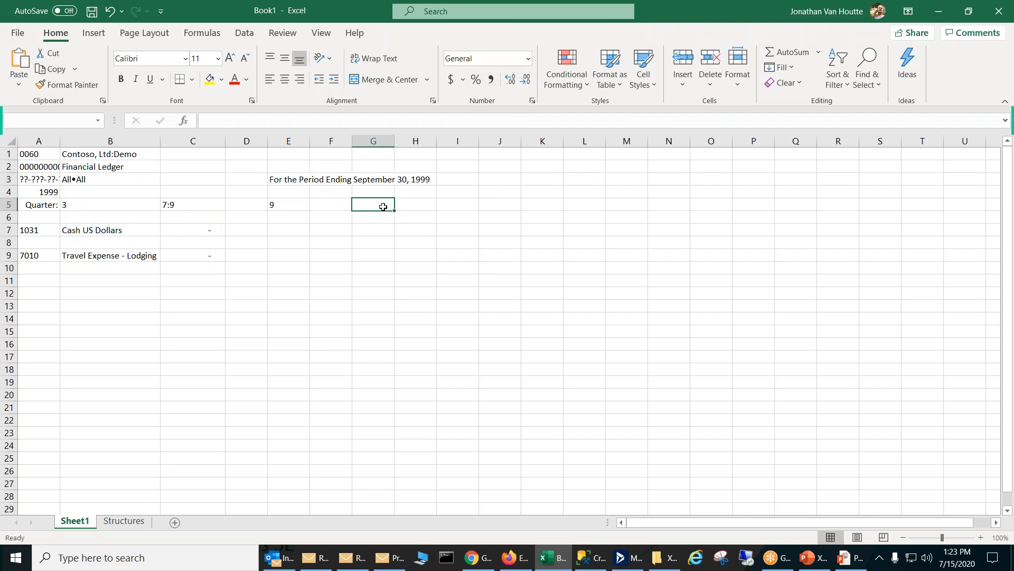
right_click(383, 206)
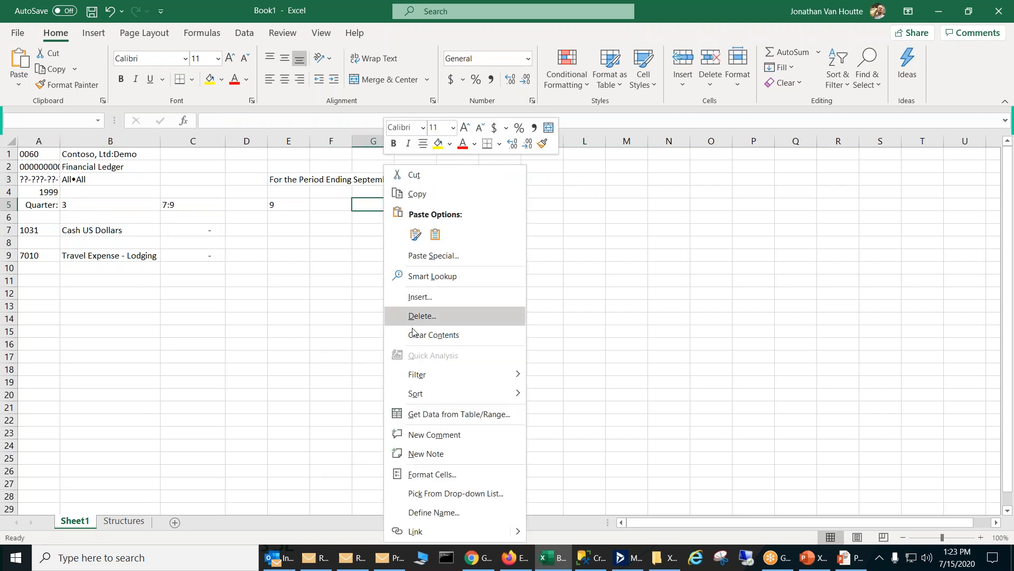
click(439, 473)
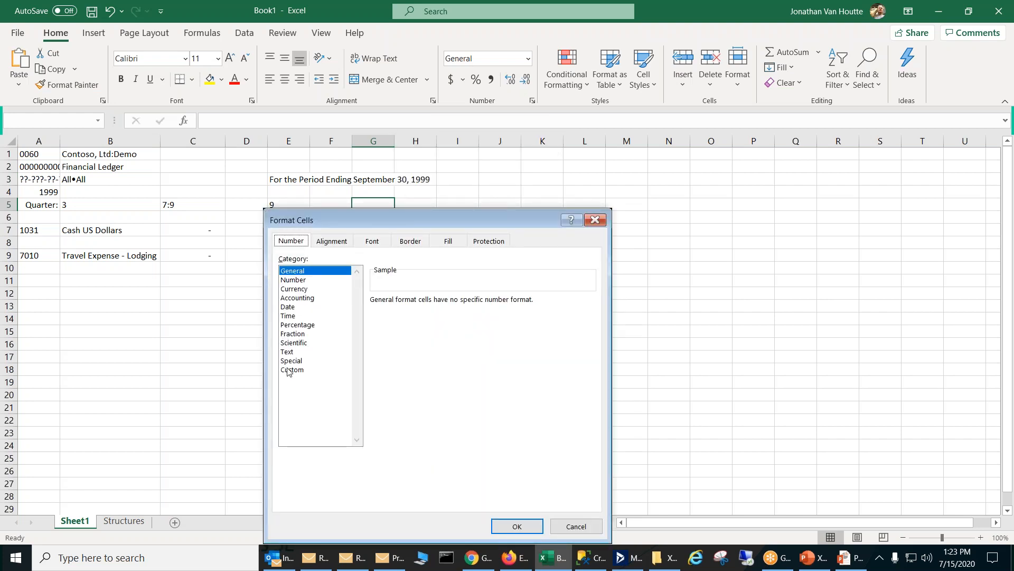
click(289, 308)
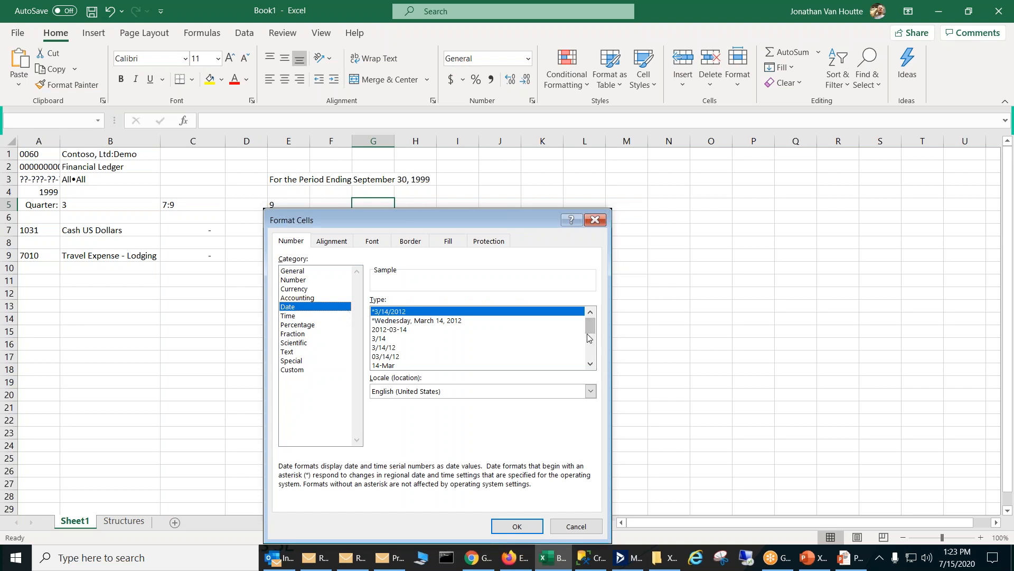
drag(588, 332, 602, 313)
click(293, 370)
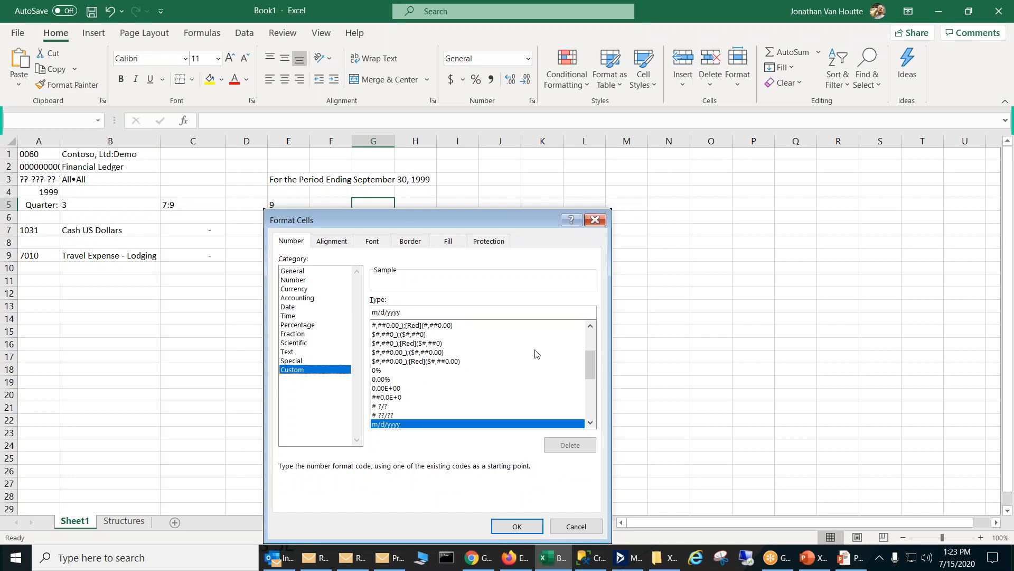
drag(586, 356, 591, 401)
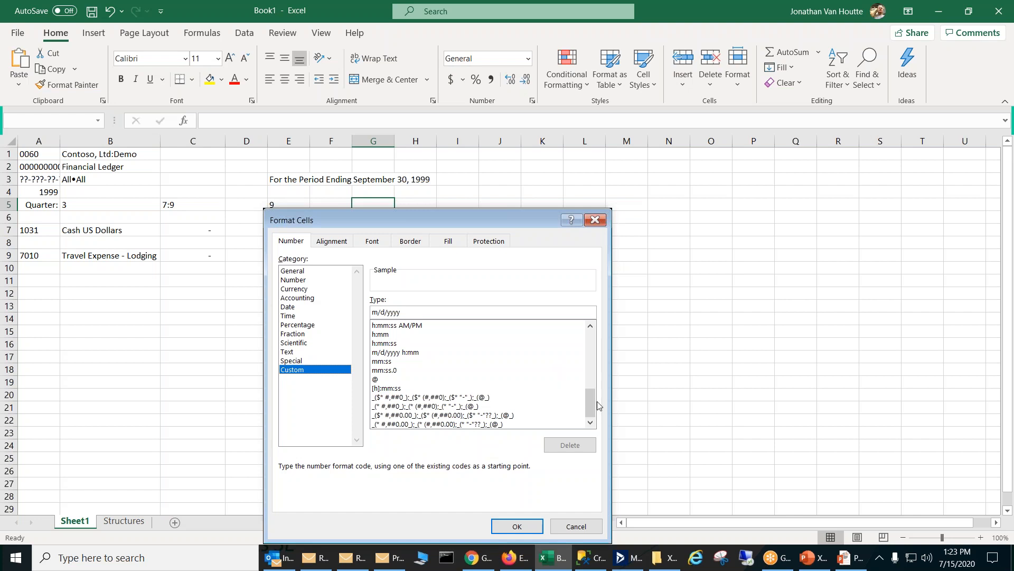
drag(594, 404, 621, 361)
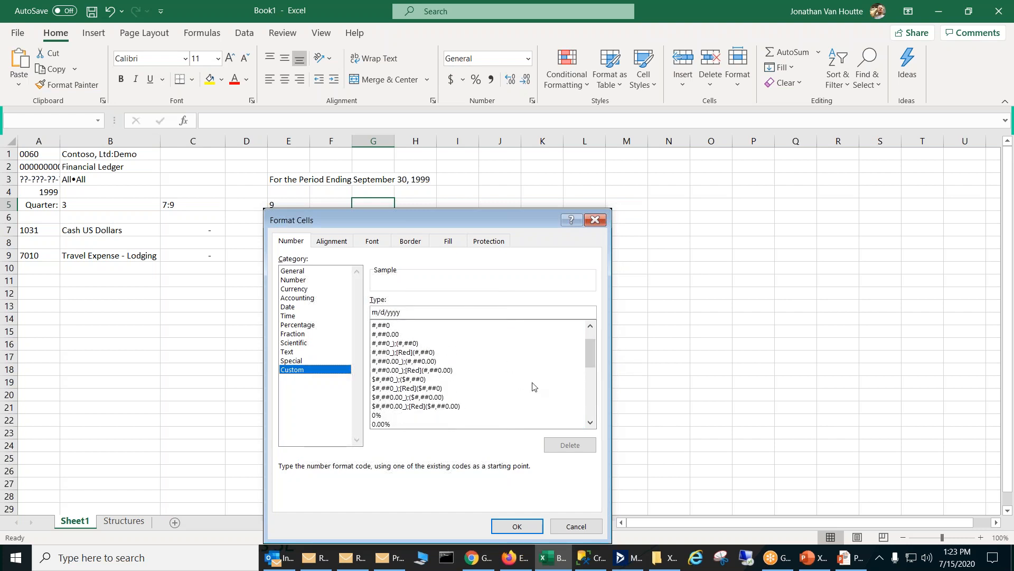
drag(588, 351, 591, 374)
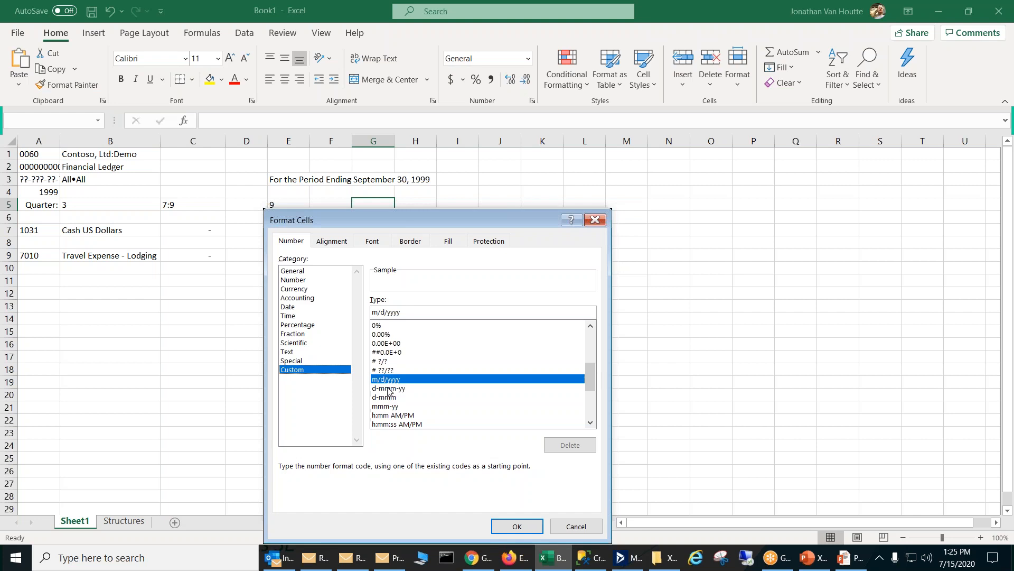
click(597, 220)
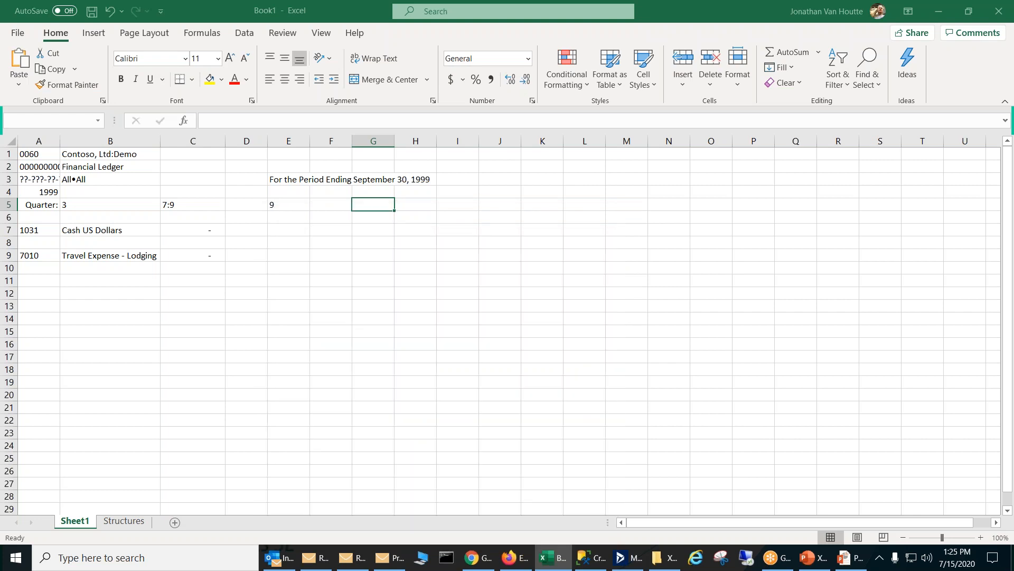
Step: Enter a standalone PDEND formula in J3 with CpnyID, FiscYr and E5 as its arguments
click(295, 181)
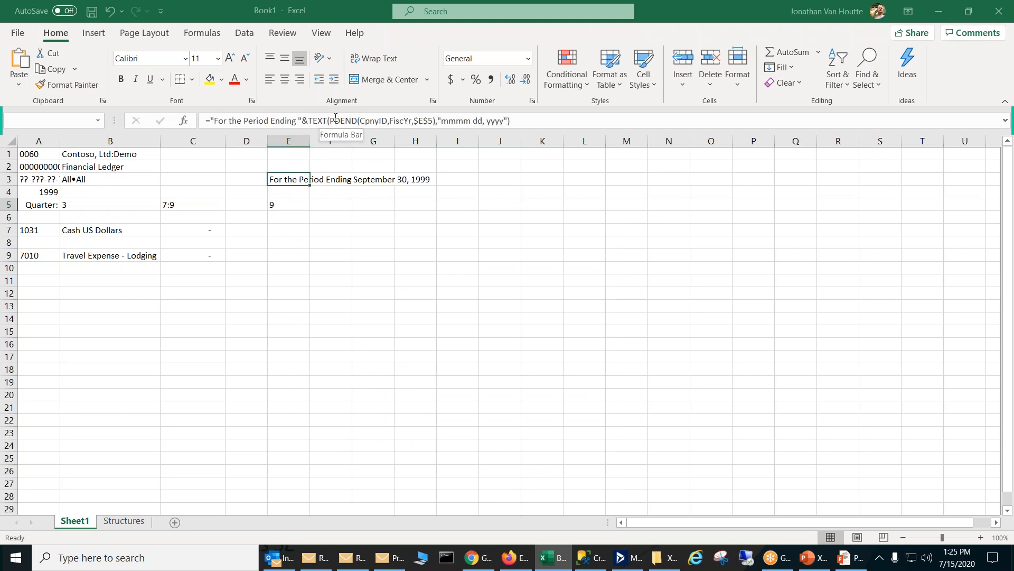
click(508, 181)
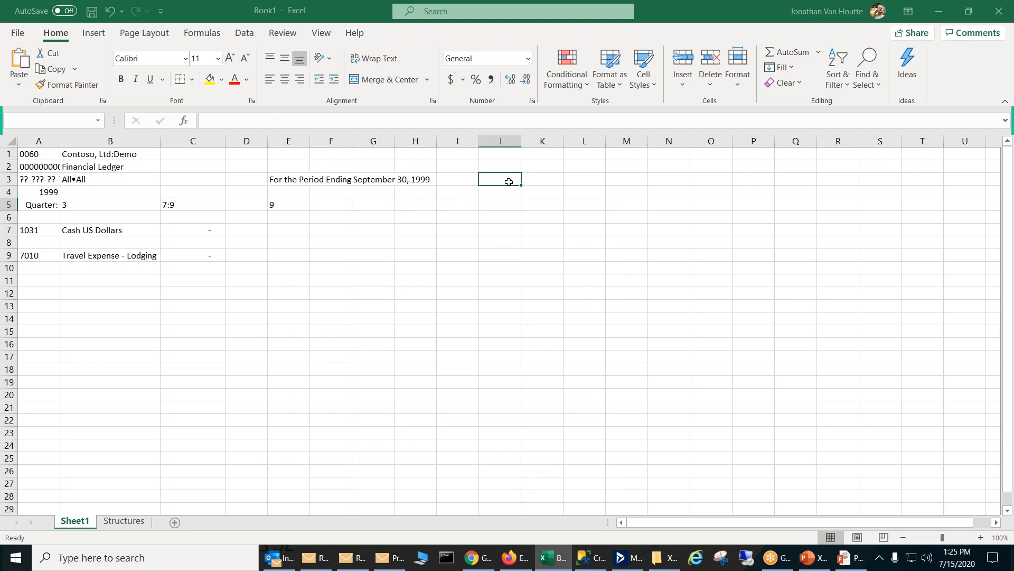
text(=pd)
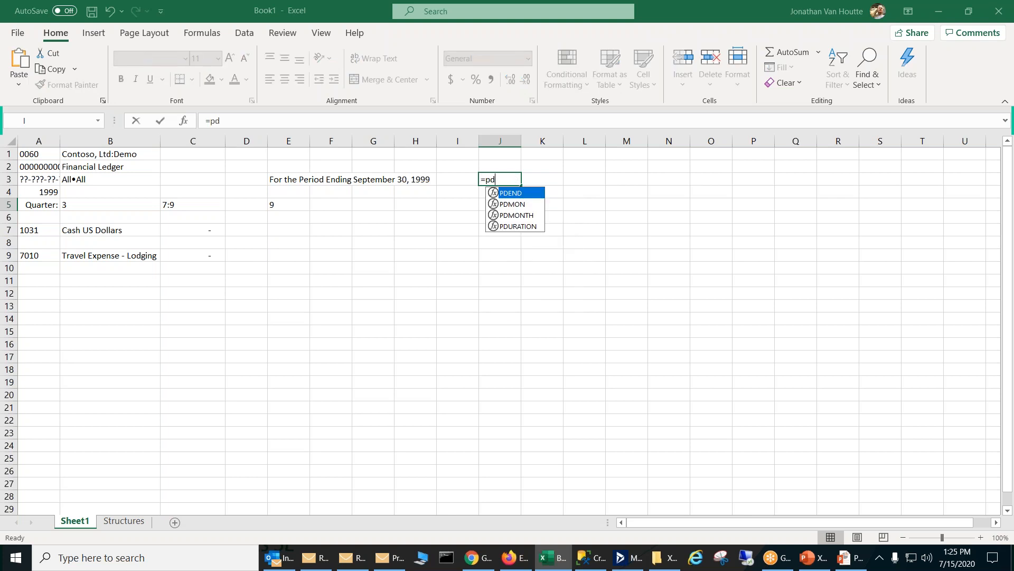
key(Tab)
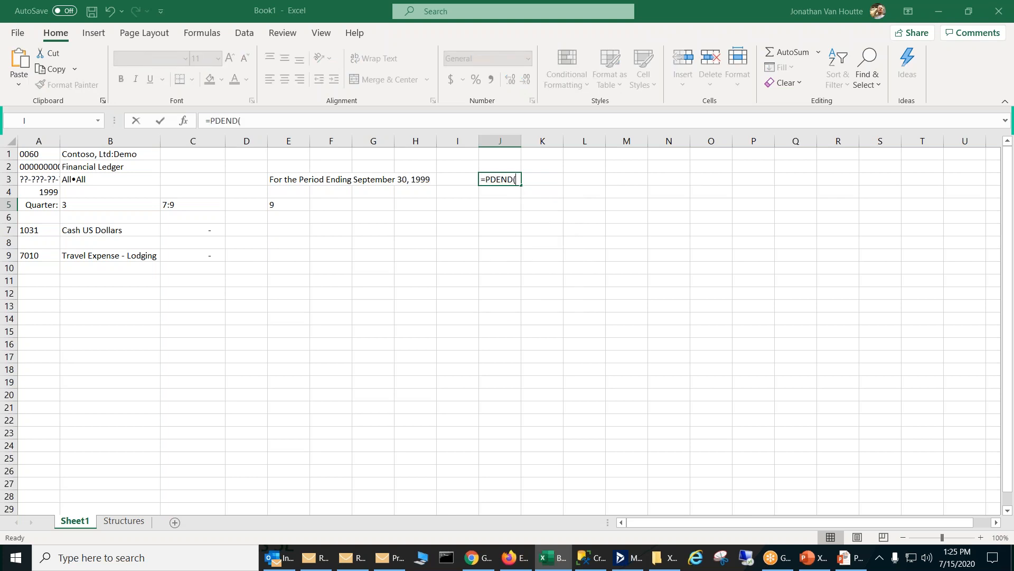
key(ctrl+shift+a)
double_click(575, 179)
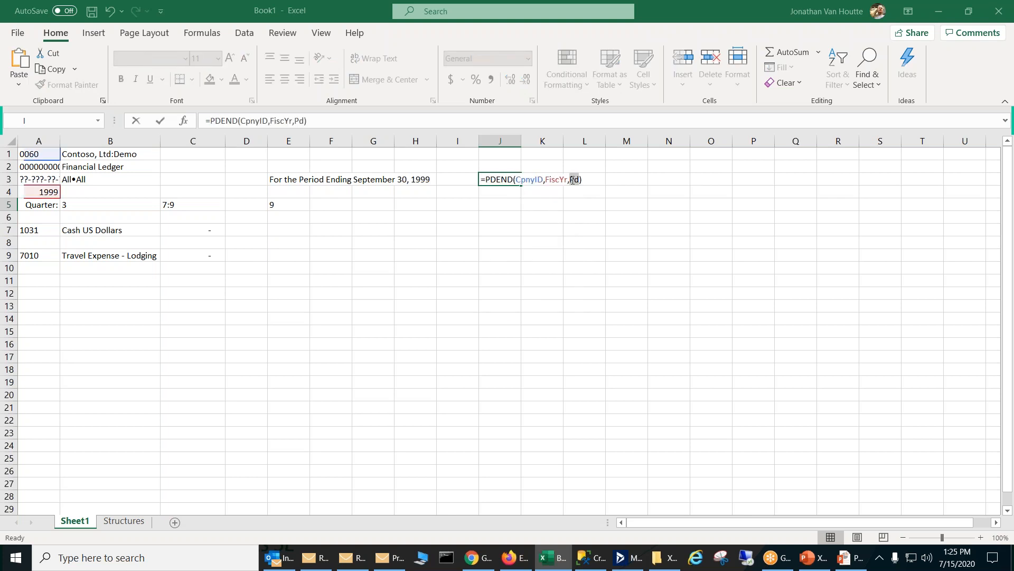
click(308, 210)
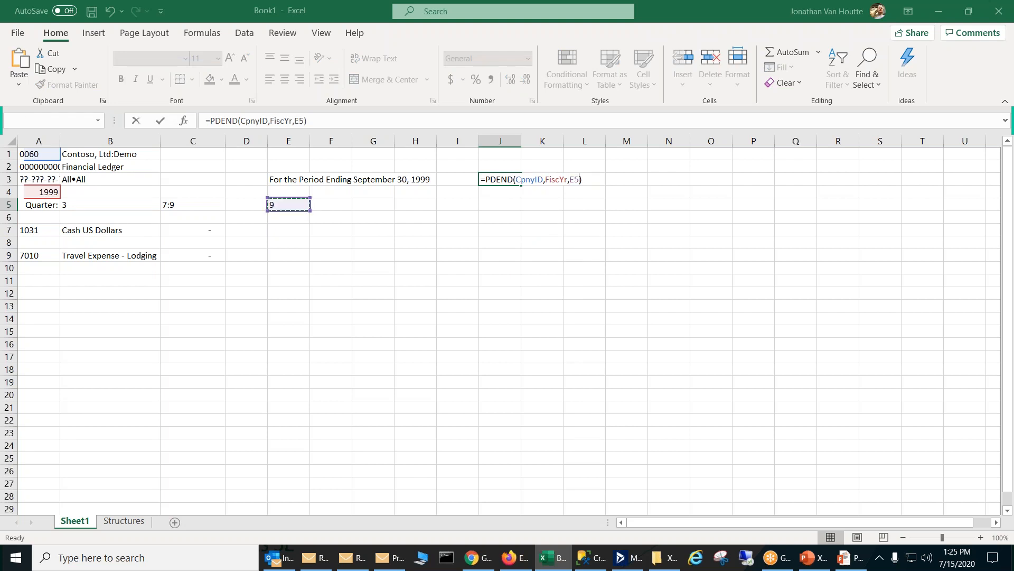
key(Return)
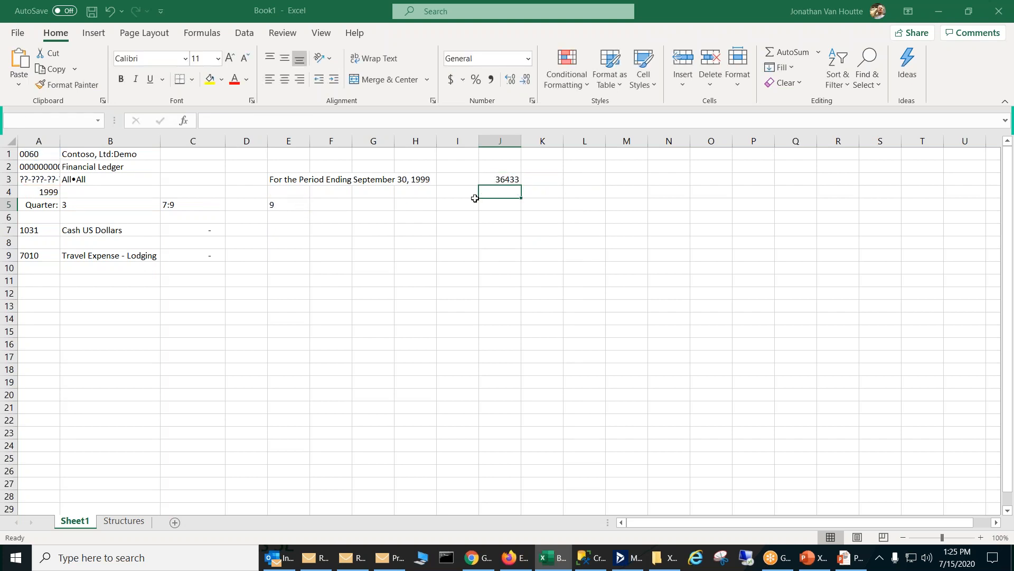
Step: Format the PDEND result in J3 as a Short Date
click(489, 182)
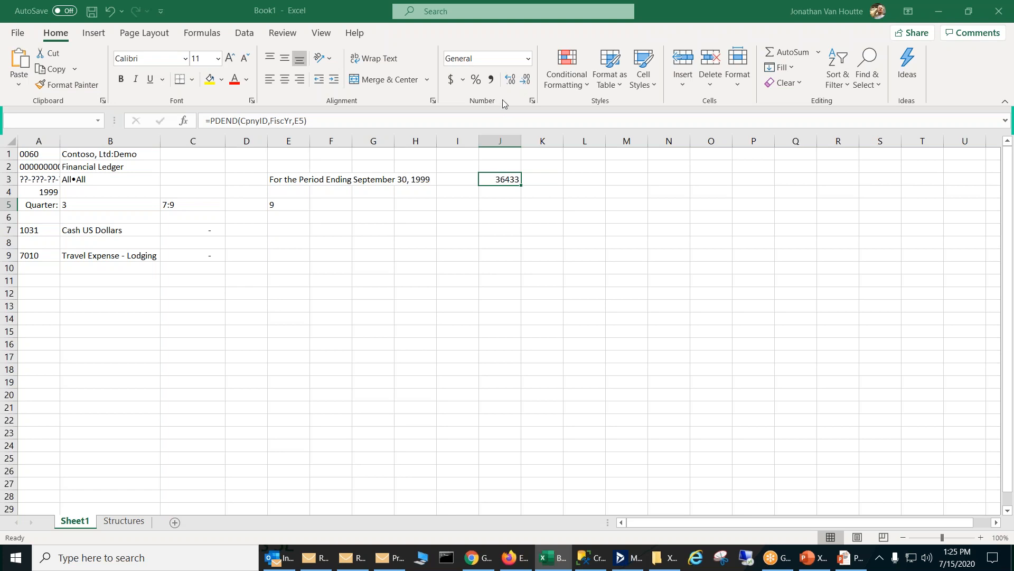
click(529, 59)
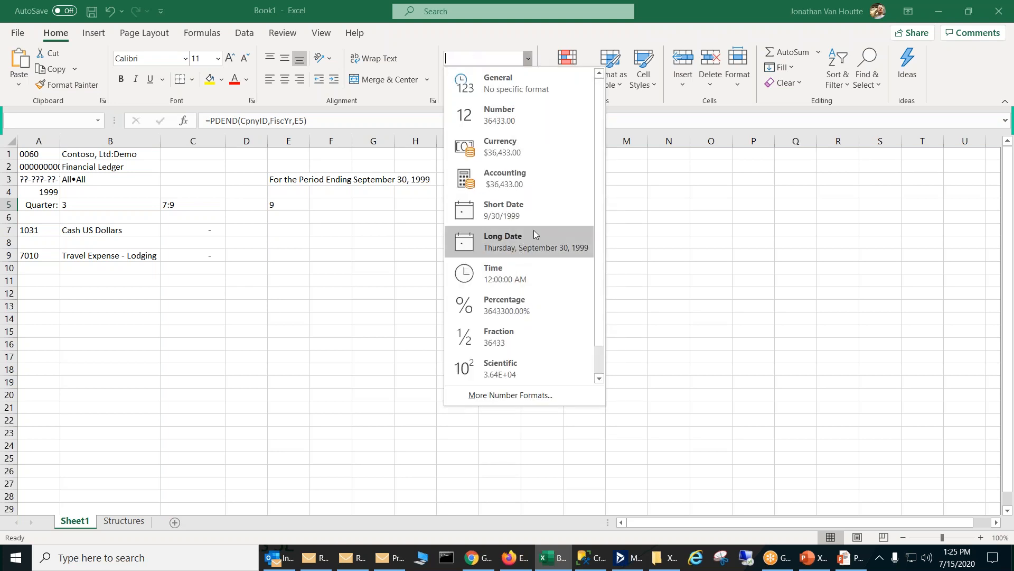
click(517, 202)
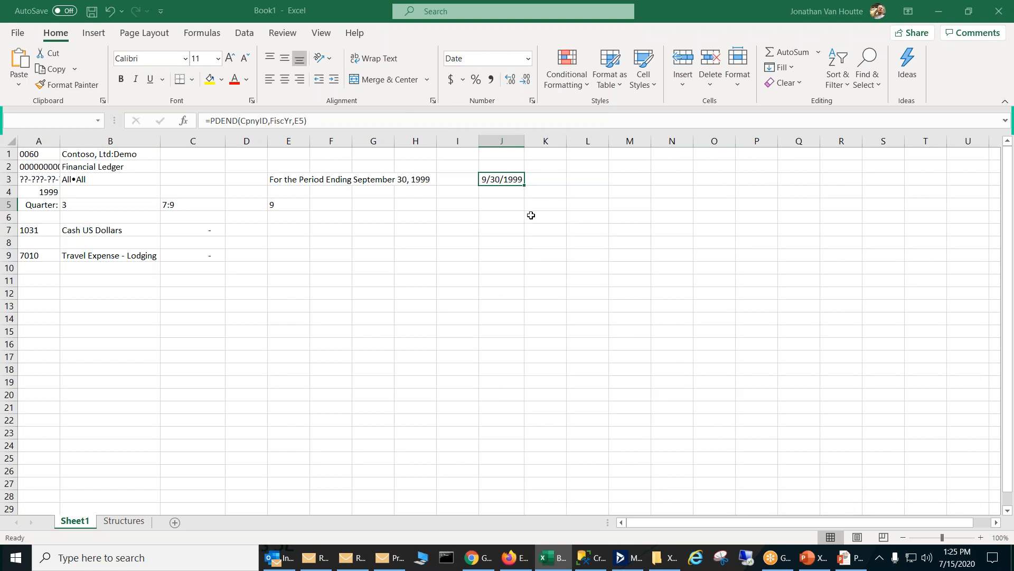
click(531, 215)
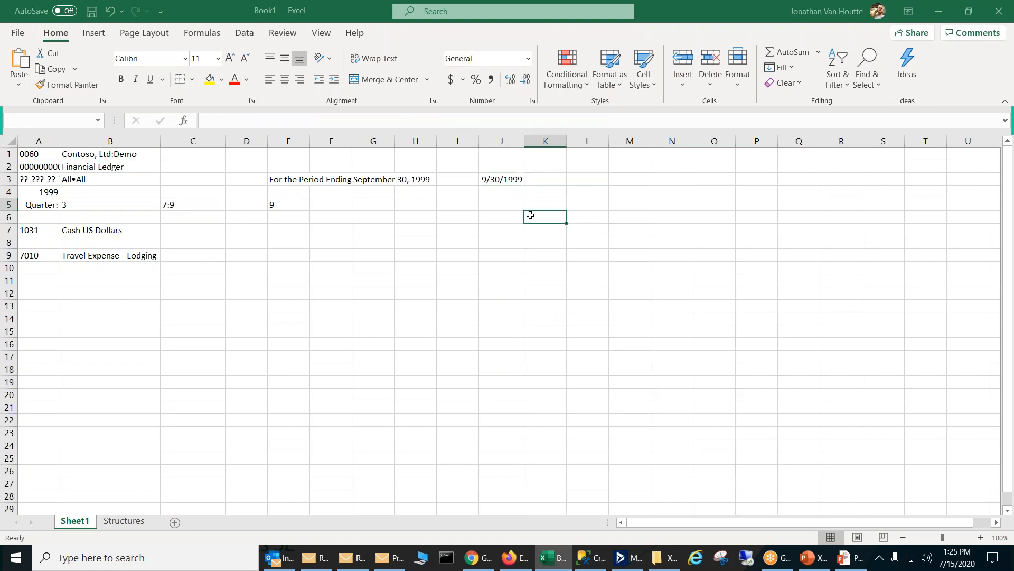
Step: Compare the plain PDEND date formula in J3 with the TEXT-wrapped title formula in E3
click(496, 179)
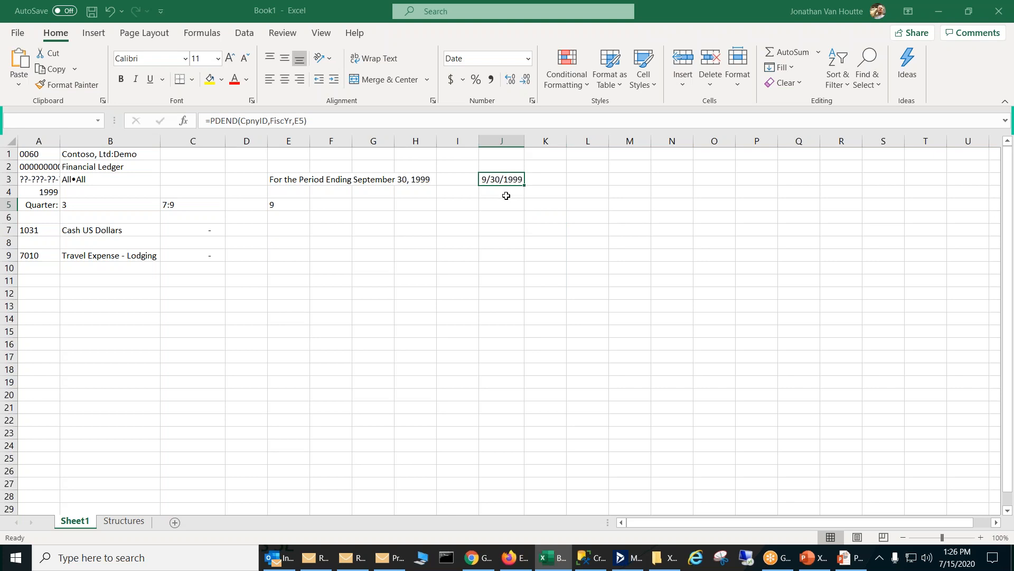
click(507, 196)
click(512, 177)
click(298, 179)
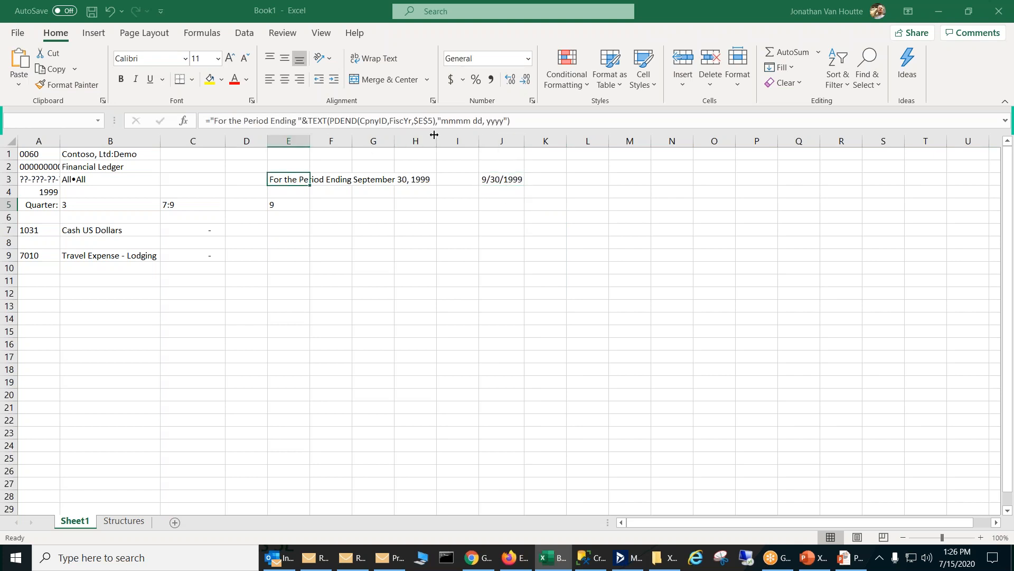
click(507, 178)
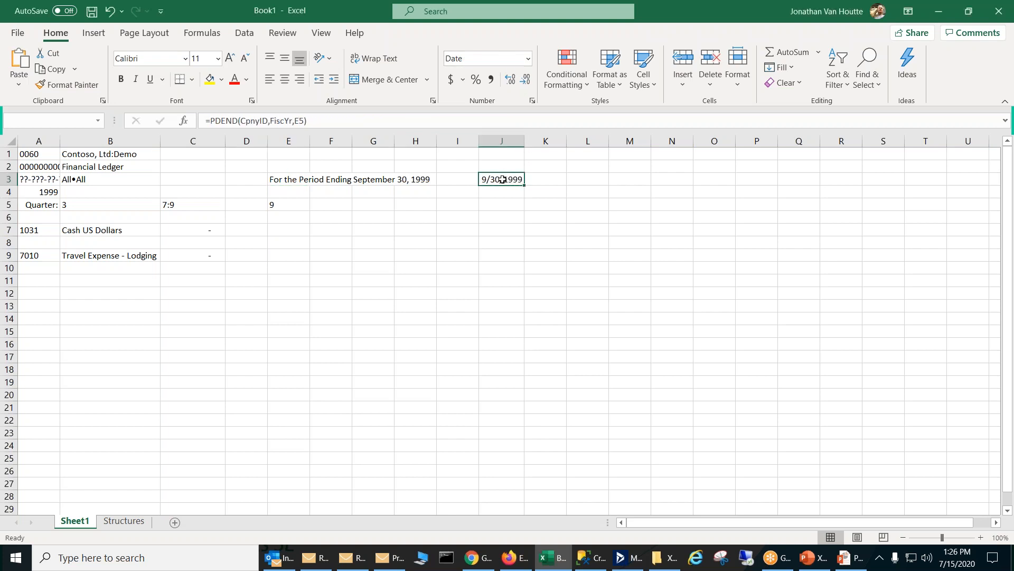
click(283, 181)
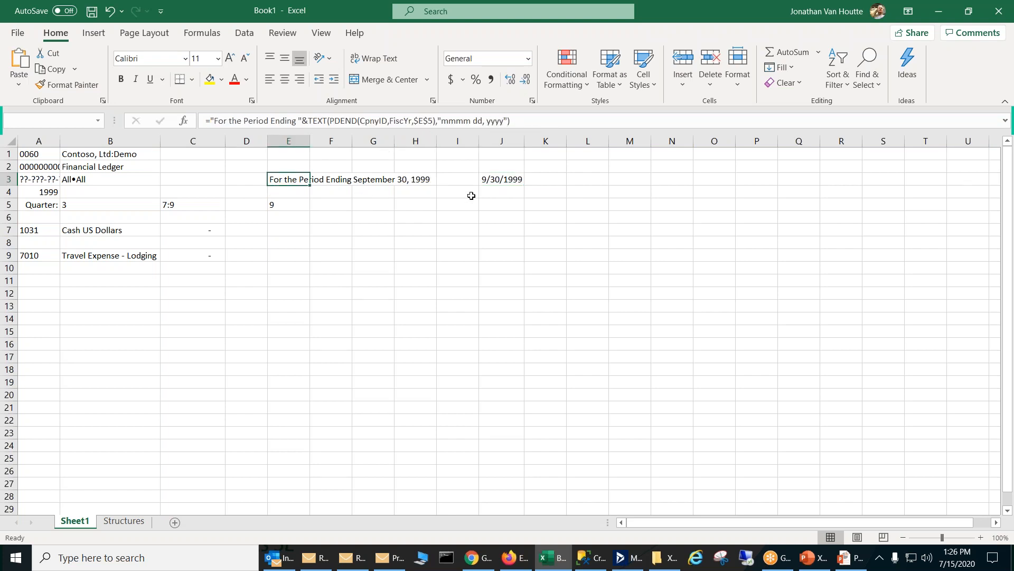
click(470, 240)
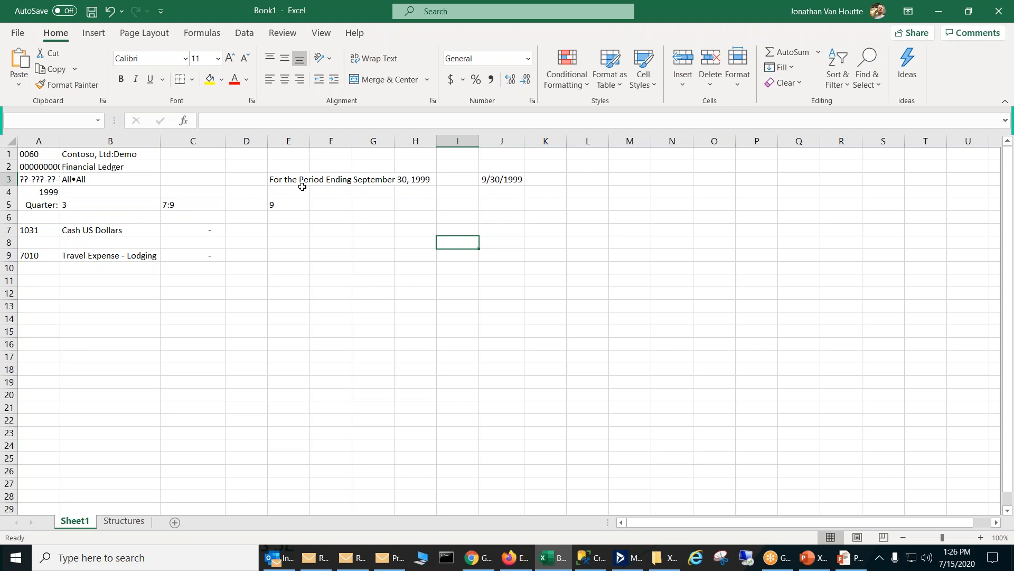
click(287, 180)
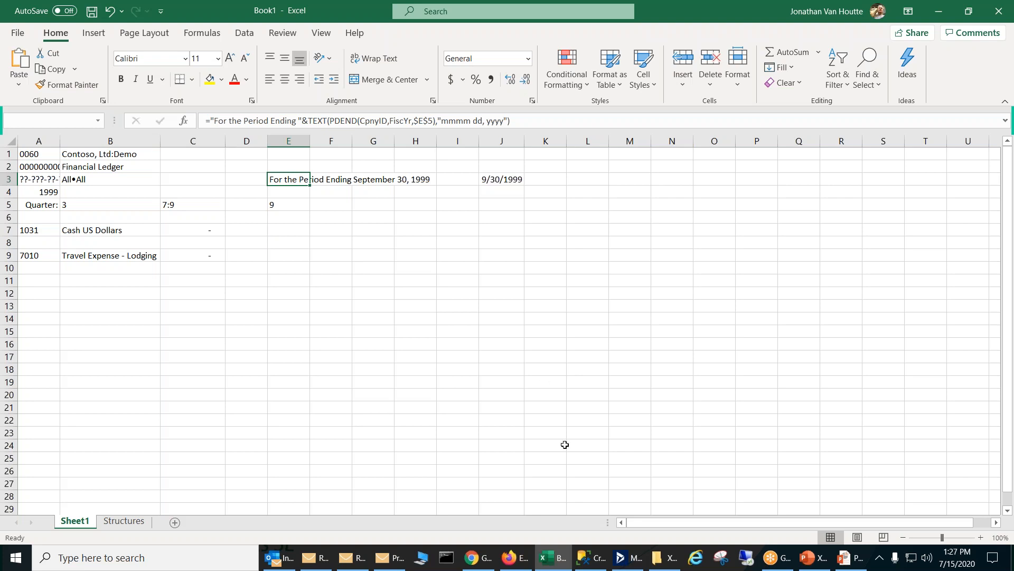
Step: Switch to Microsoft Dynamics SL and review the fiscal period ending dates in the Fiscal Info of GL Setup, then close it
click(631, 558)
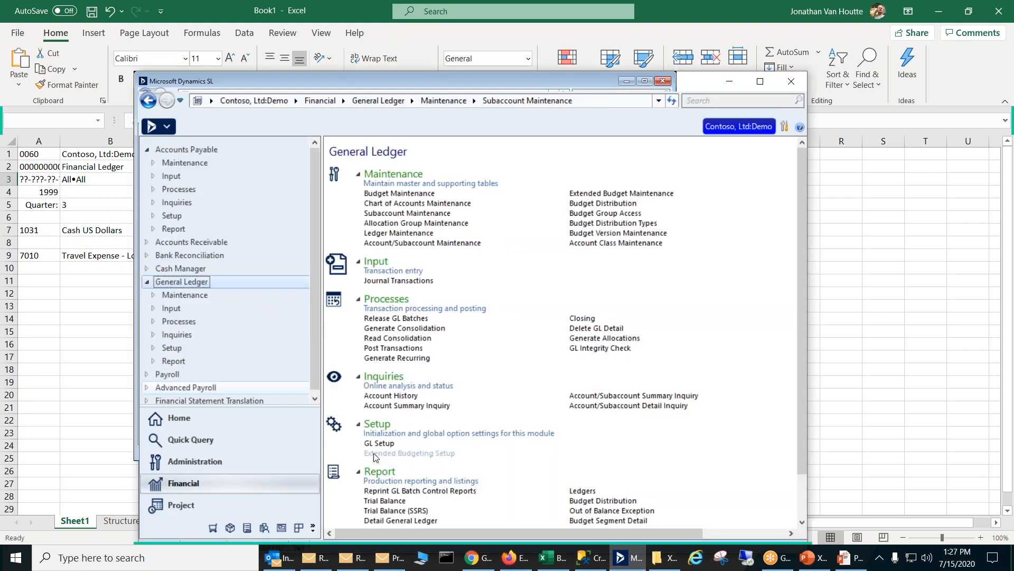
click(381, 444)
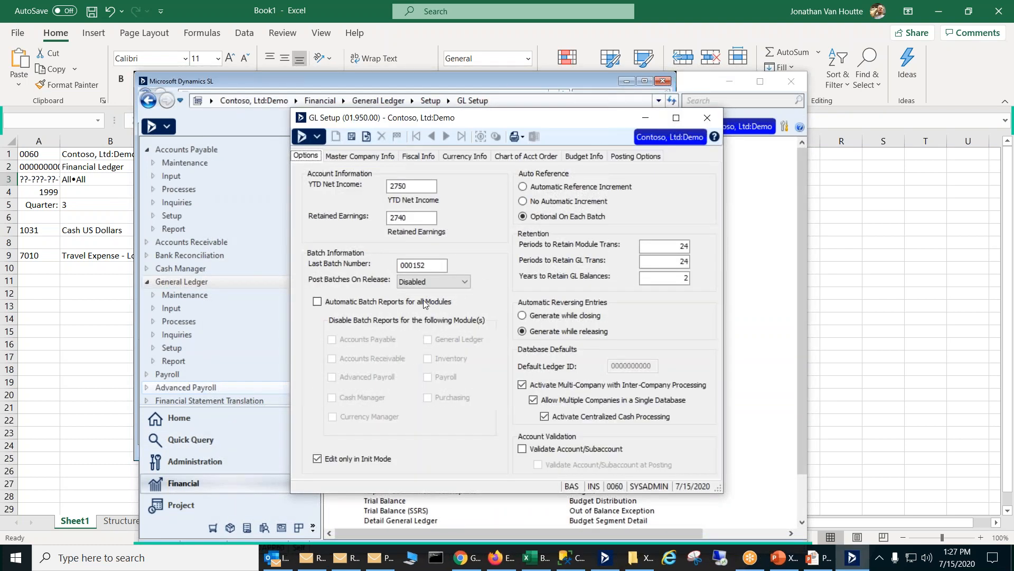
click(404, 156)
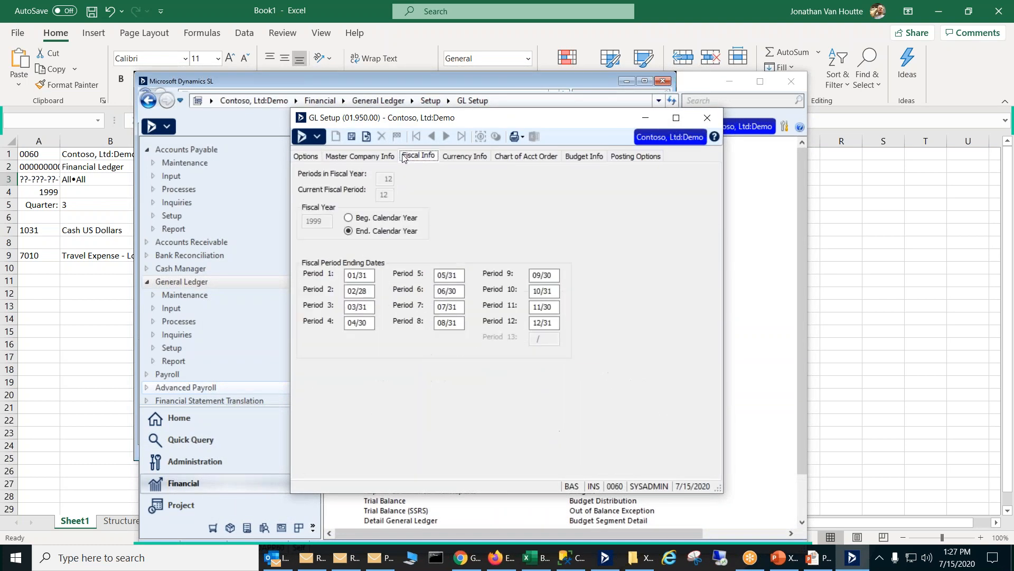
click(353, 292)
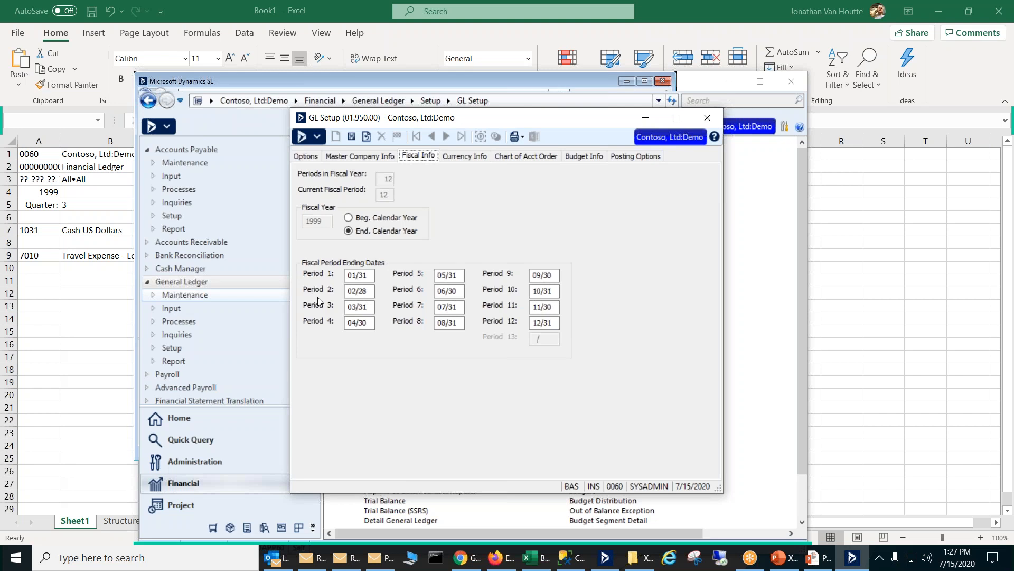
click(365, 289)
click(711, 124)
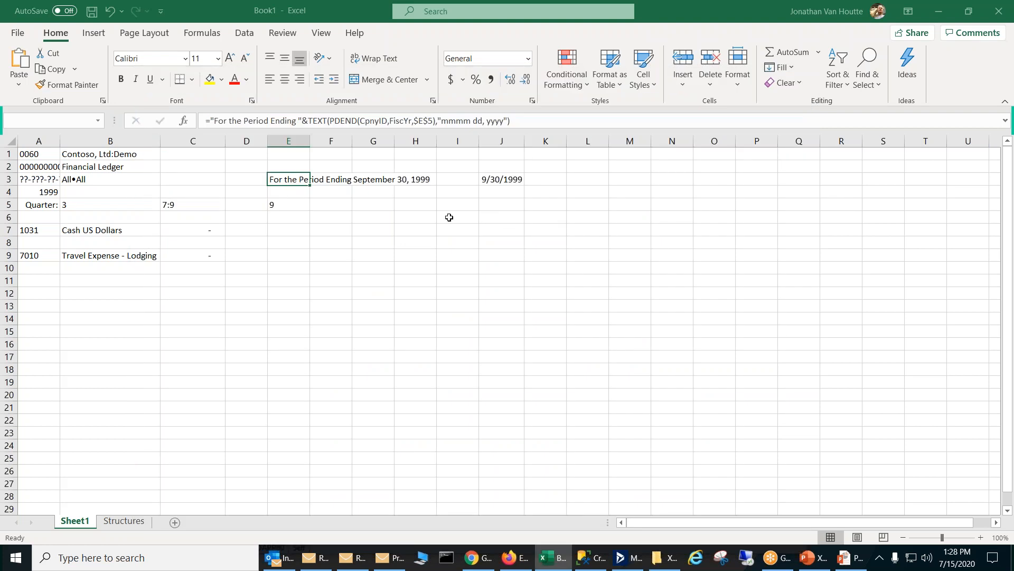
Step: Replace the E5 reference in J3's PDEND formula with the literal period number 5
click(499, 182)
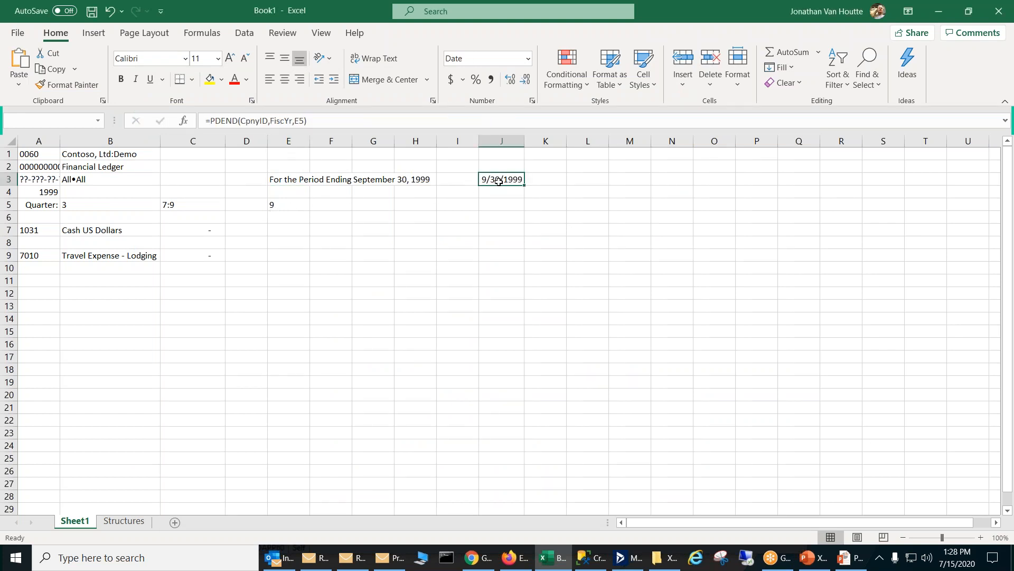
click(302, 121)
key(BackSpace)
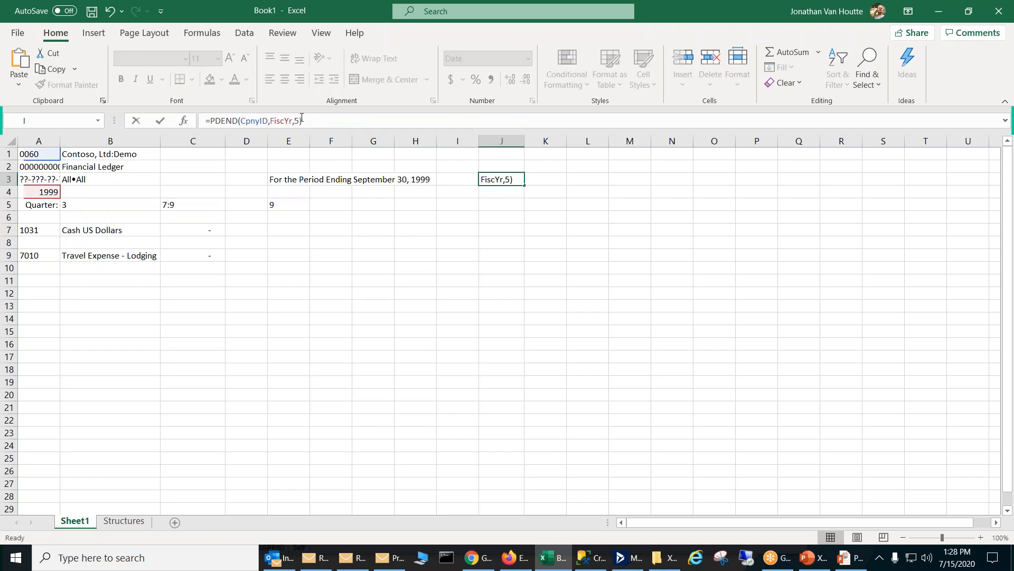
key(Return)
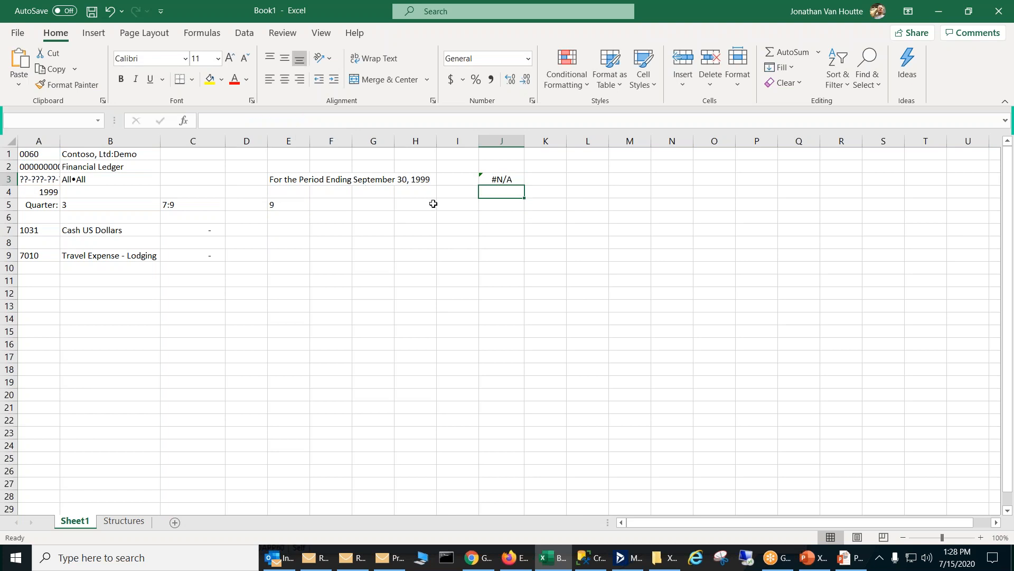
click(511, 203)
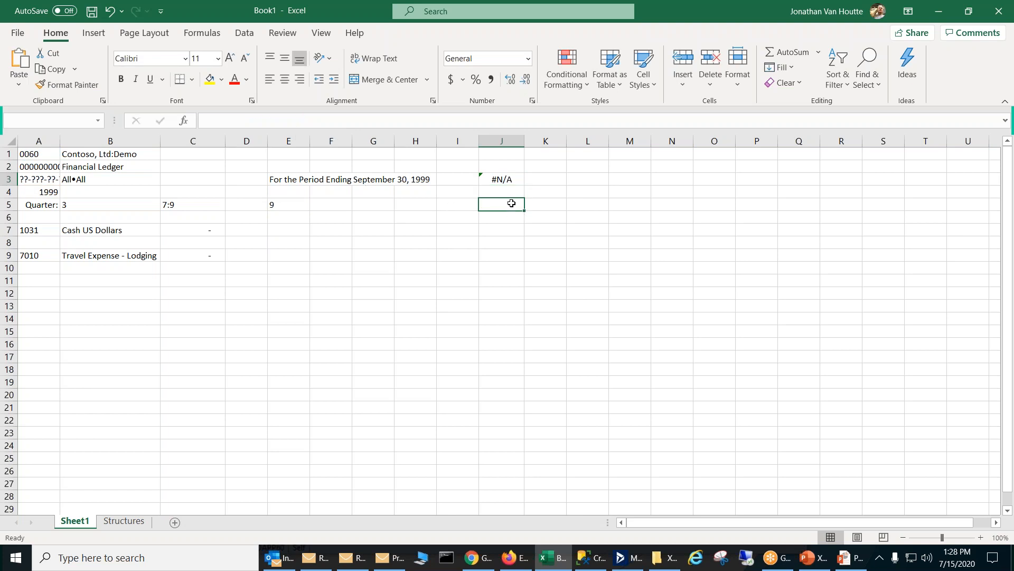
Step: Test the PDEND date in J3 by entering period number 1 in J5 and replacing it with 2
text(1)
key(ctrl+Return)
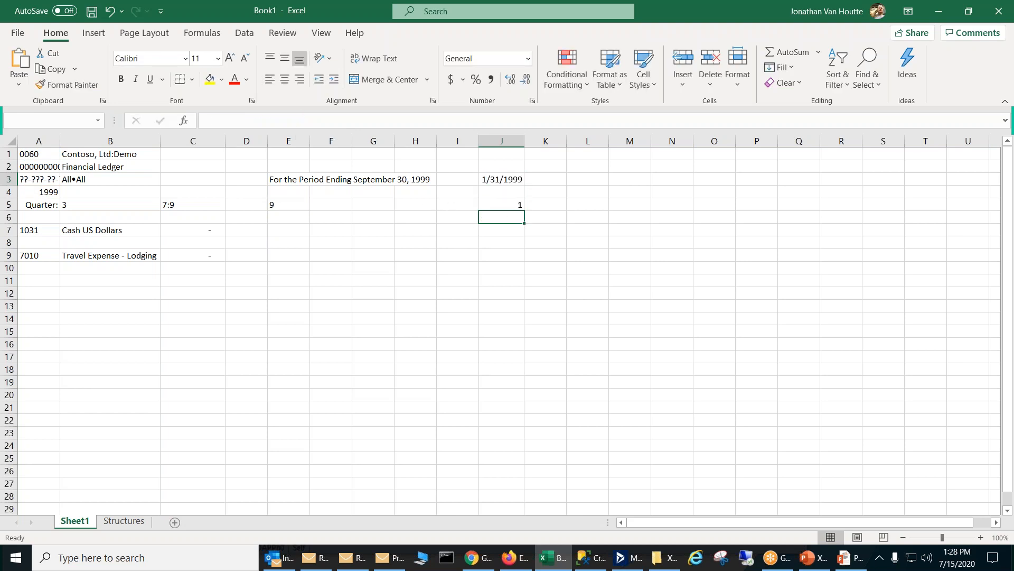
text(2)
key(Return)
click(507, 205)
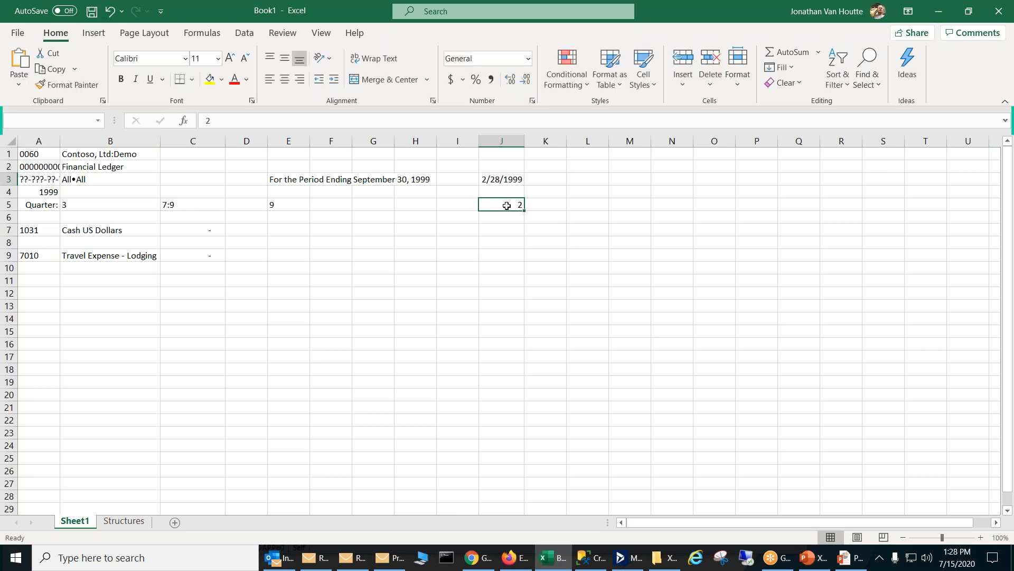
Step: Replace the FiscYr argument in J3's PDEND formula with the literal year 2000
click(505, 180)
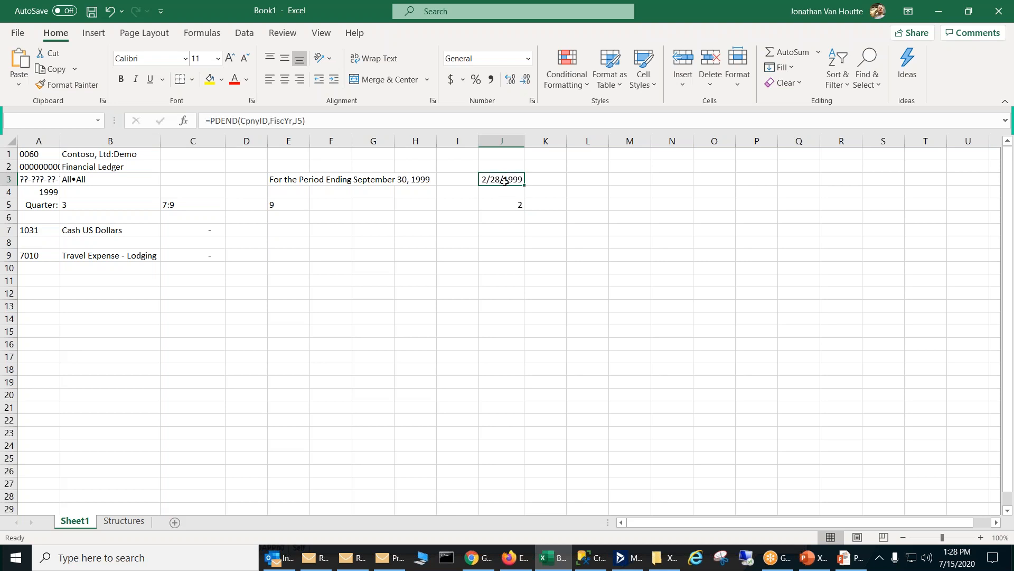
click(281, 122)
double_click(281, 122)
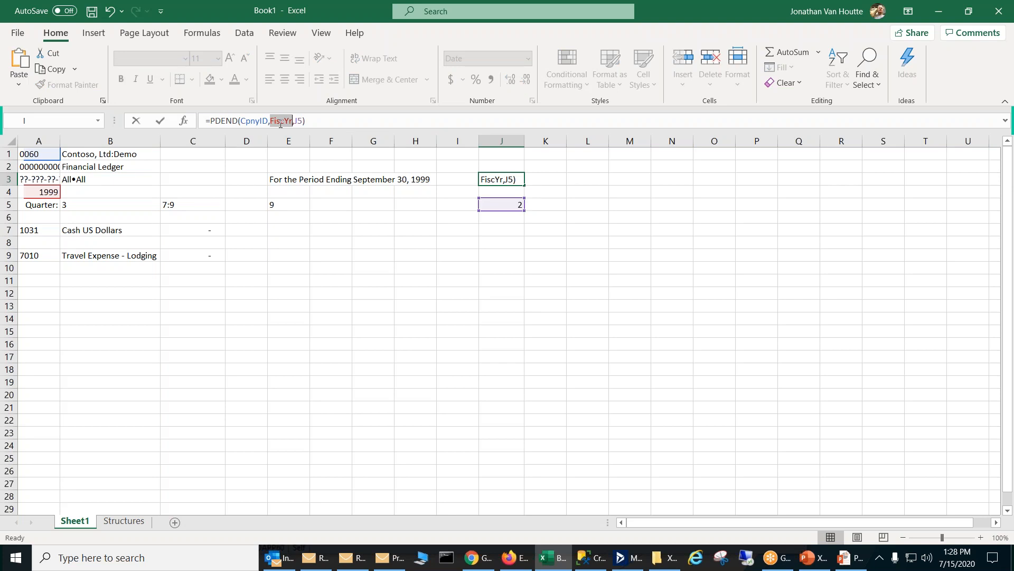
text(2000)
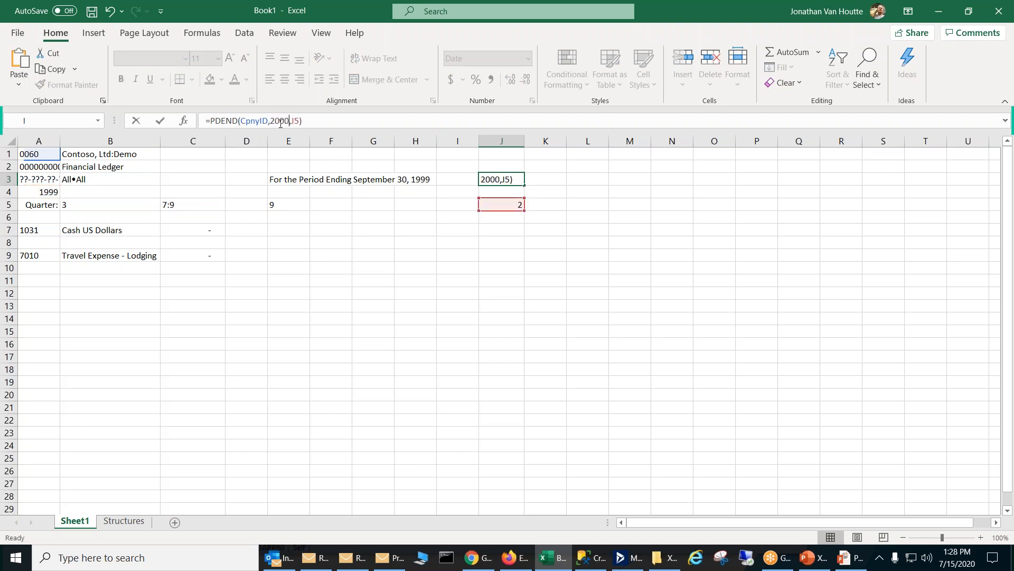
key(Return)
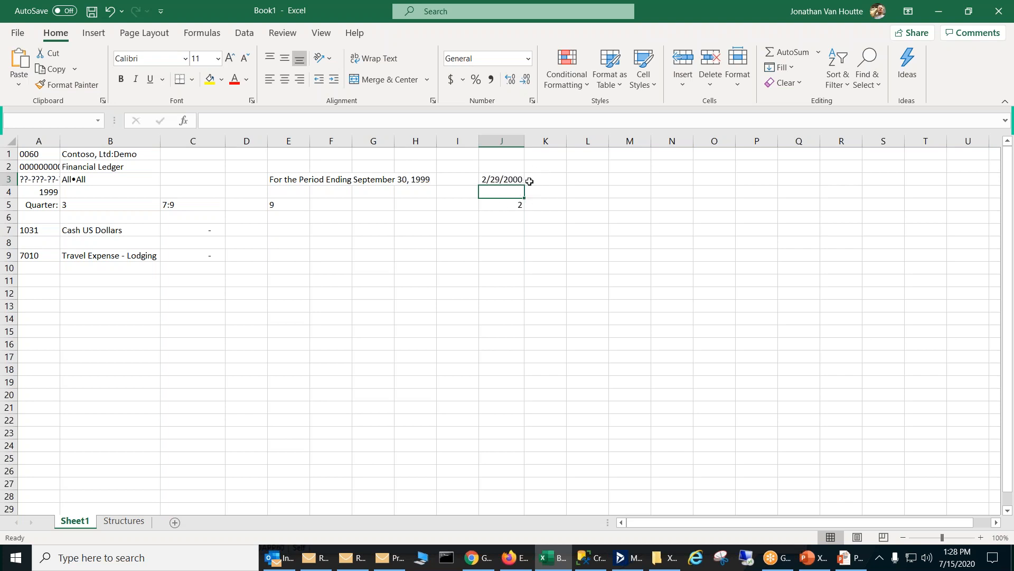
click(510, 180)
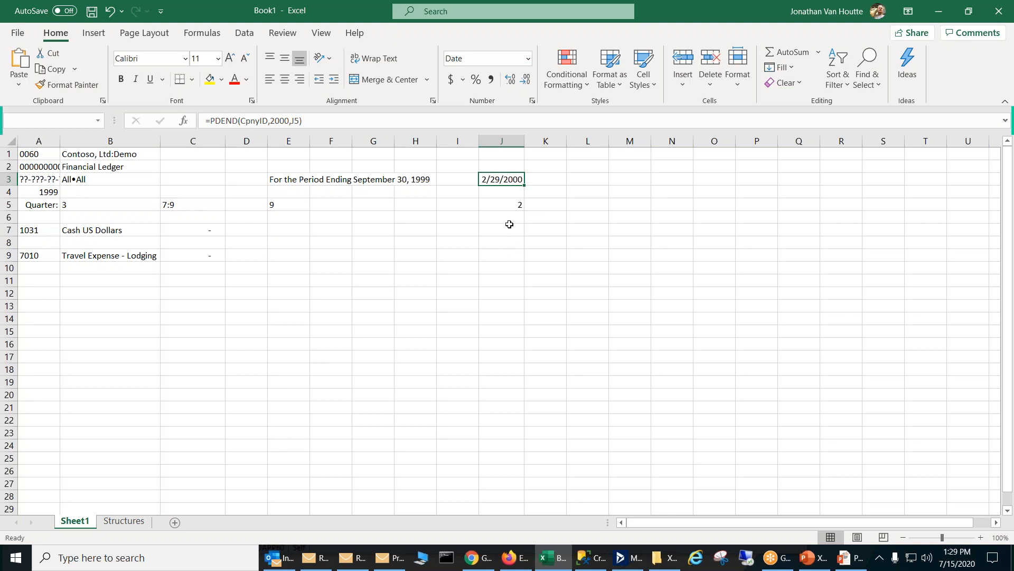
click(512, 207)
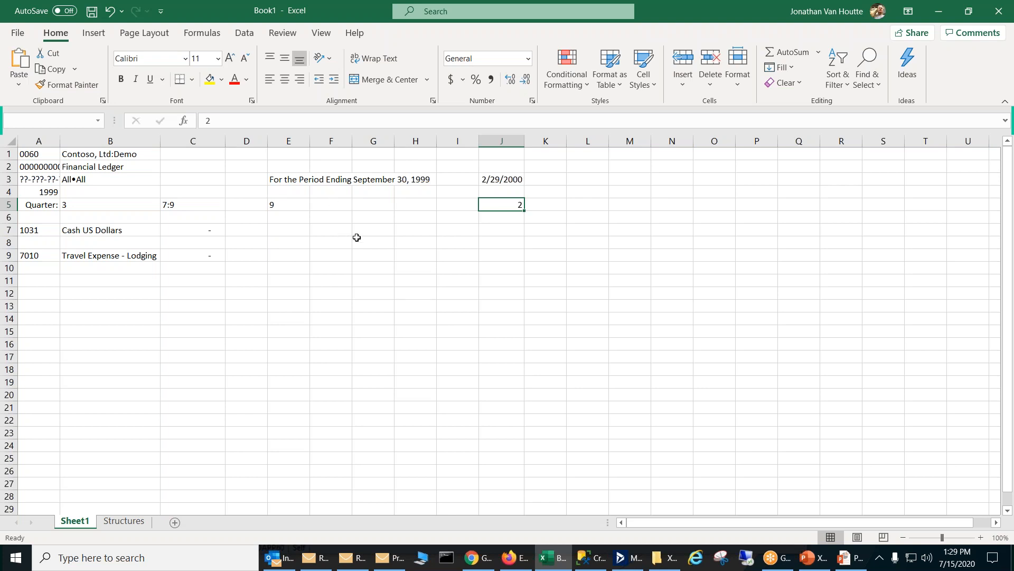
click(506, 178)
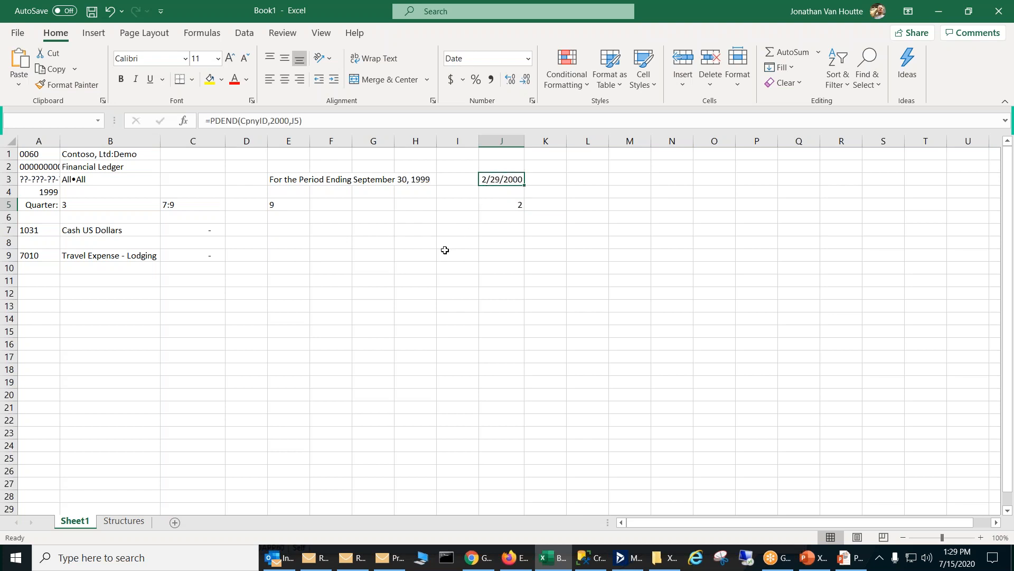
Step: Add a new worksheet and enter account 1031 as text in cell A6
click(175, 523)
click(53, 205)
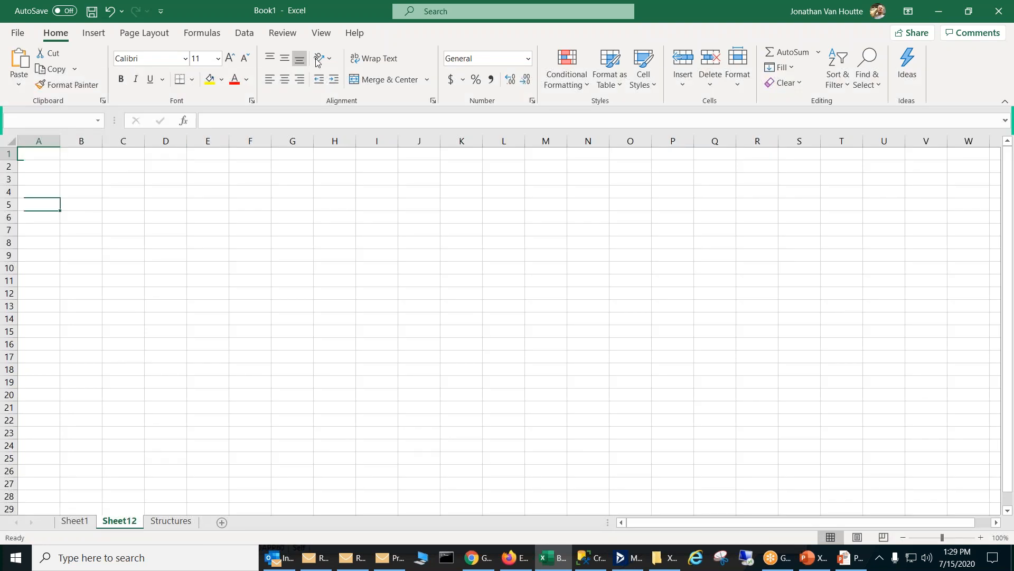
click(295, 37)
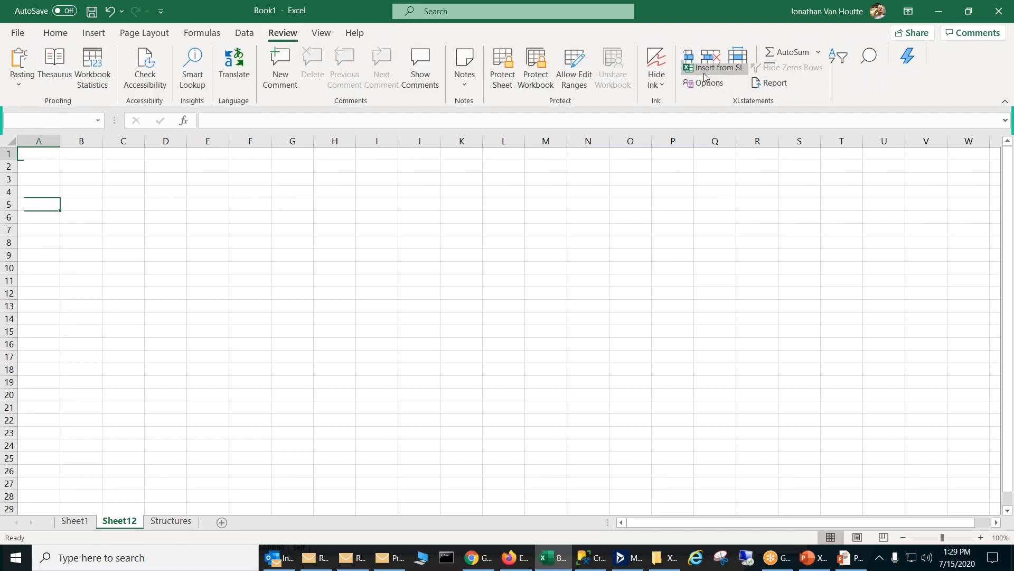
click(370, 219)
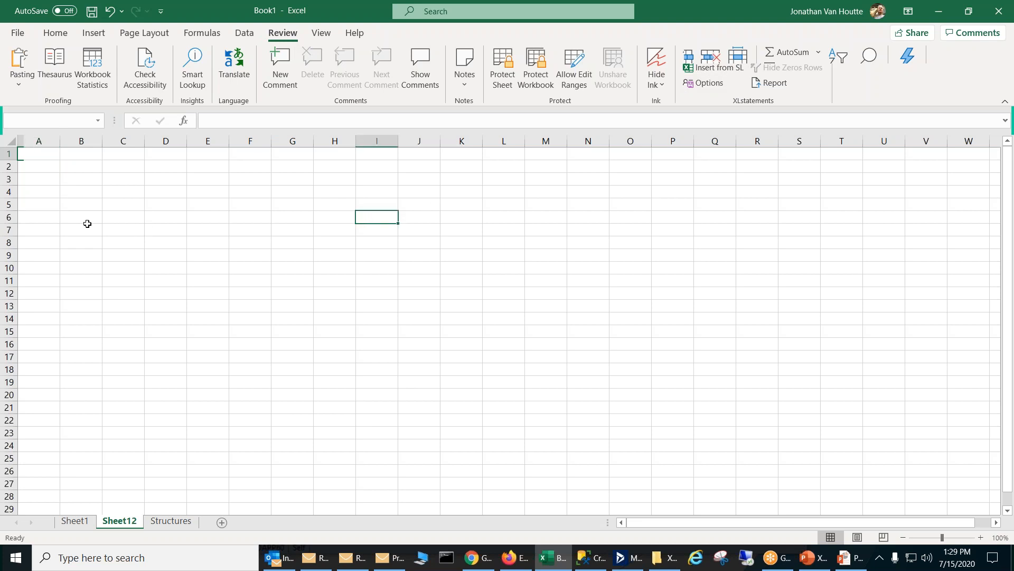
click(44, 217)
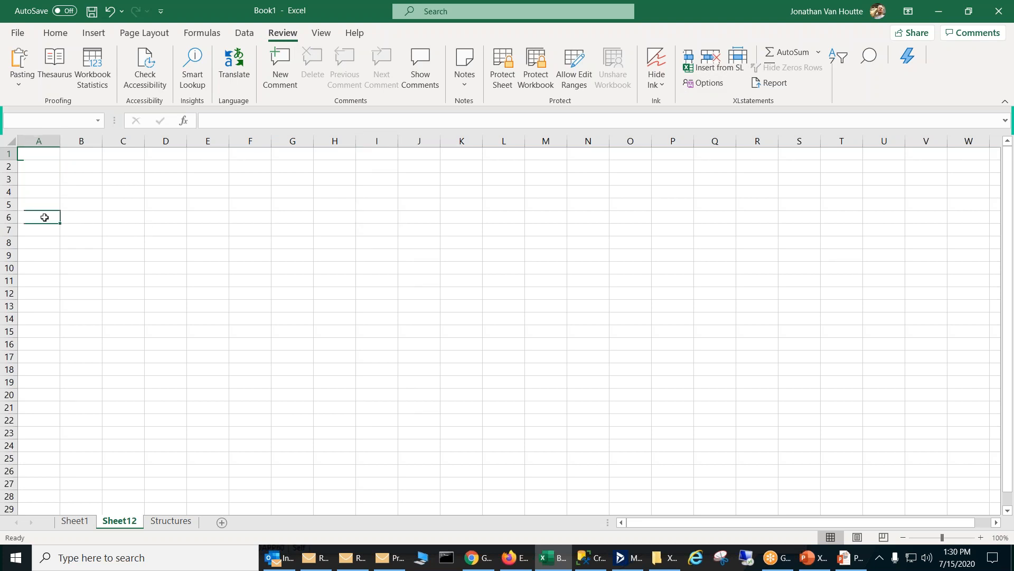
text('1031)
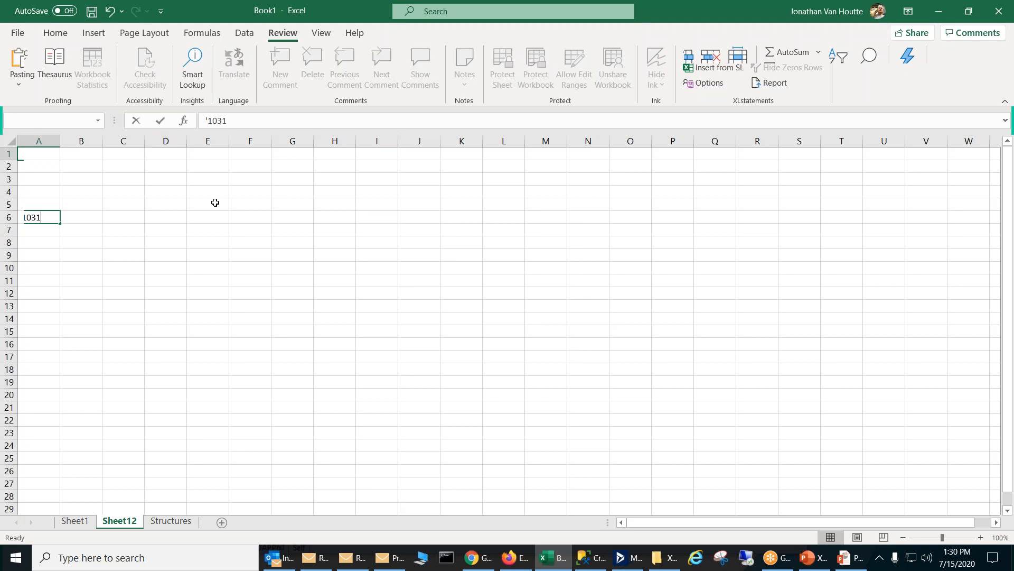
key(Return)
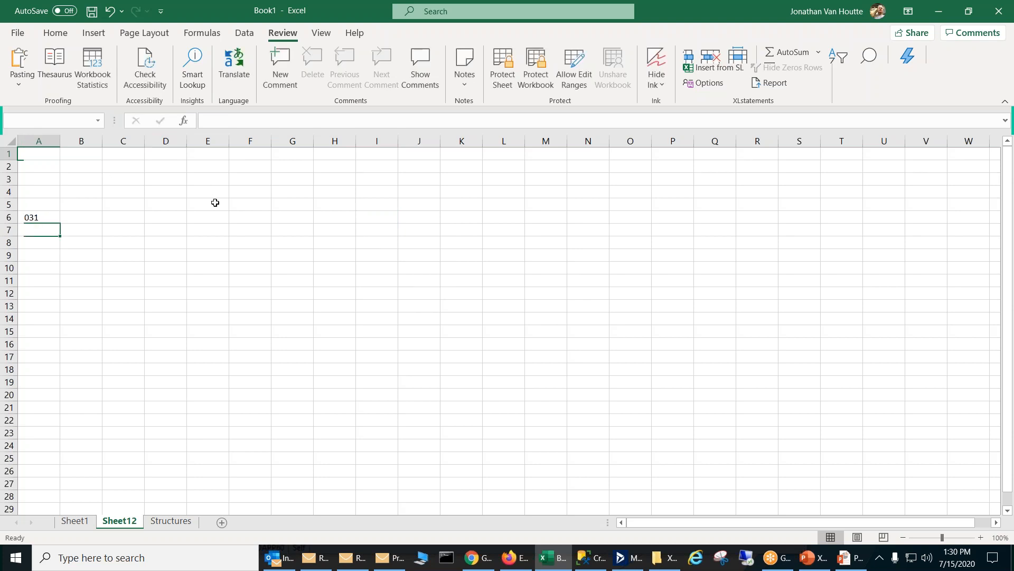
Step: Fill the account in A6 down to A9 as an incrementing series from 1031 to 1034
click(36, 218)
drag(59, 223, 62, 268)
click(86, 266)
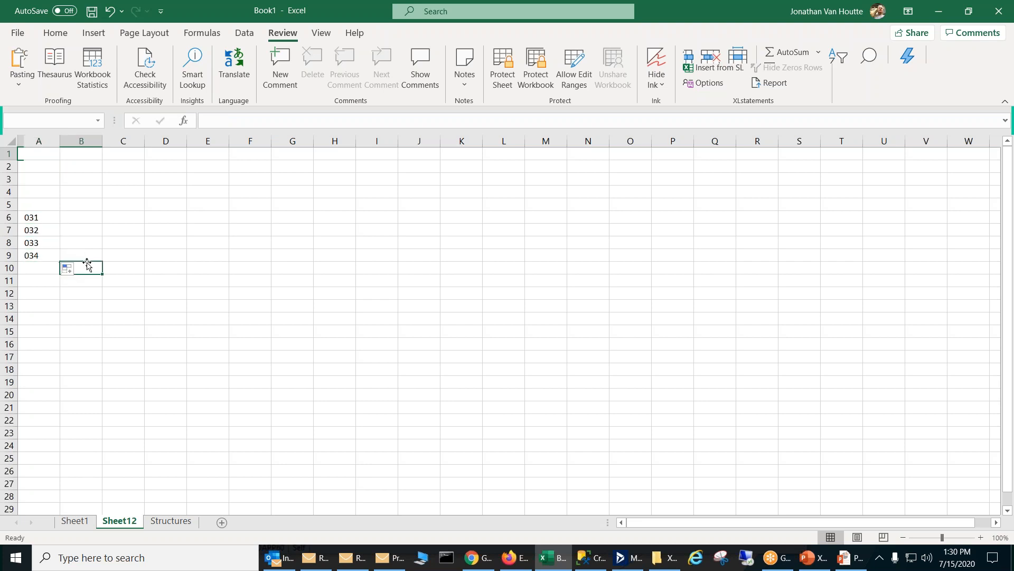
click(52, 243)
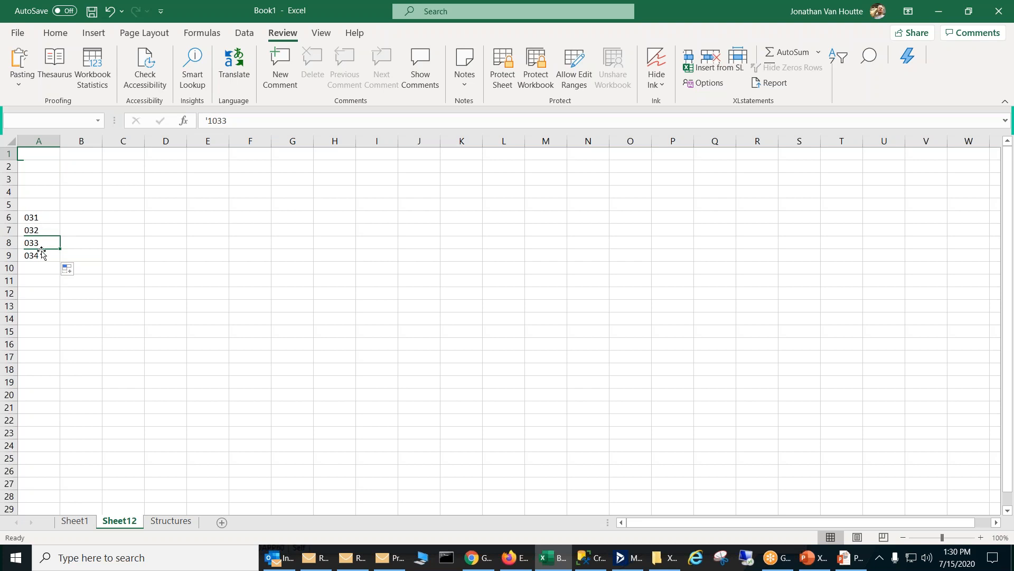
click(74, 216)
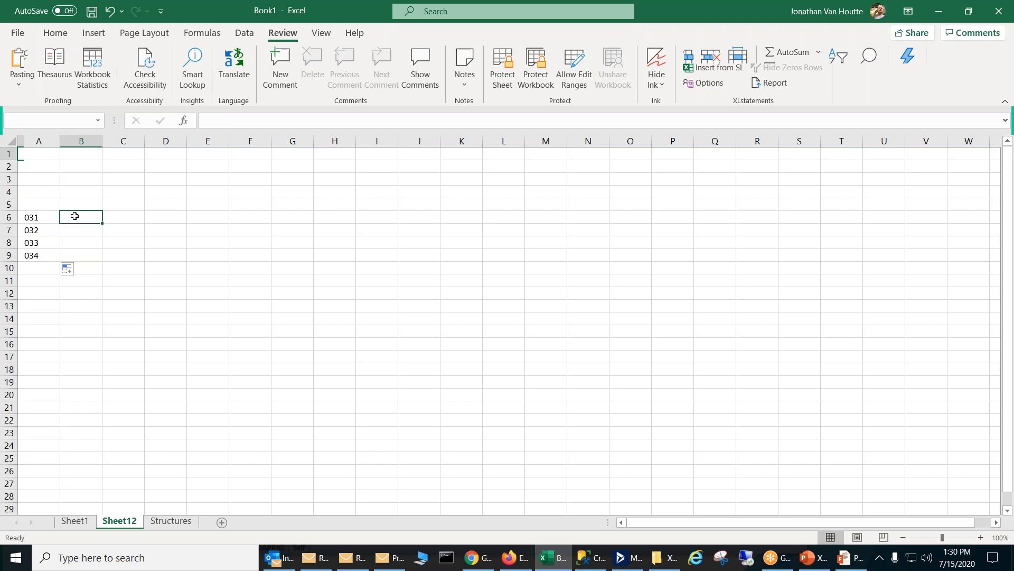
Step: Extend the account series upward from A6 to put 1030 in A5
click(39, 217)
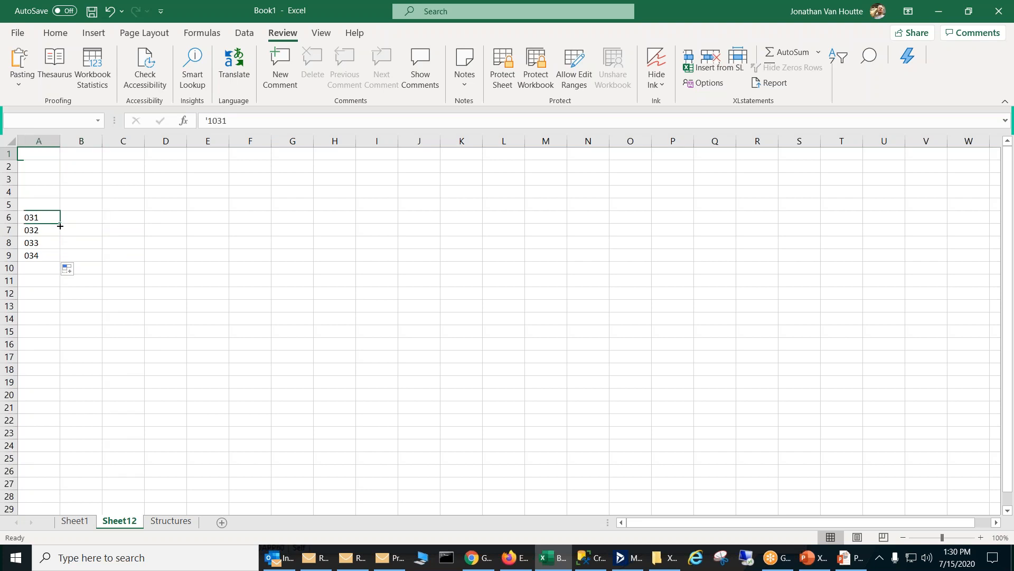
drag(60, 218, 55, 203)
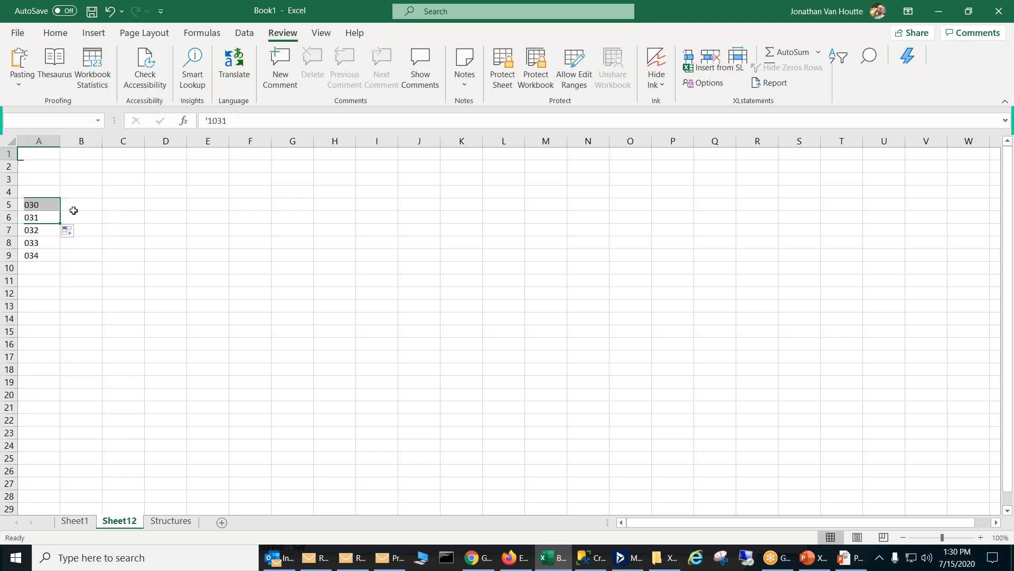
click(73, 210)
click(80, 218)
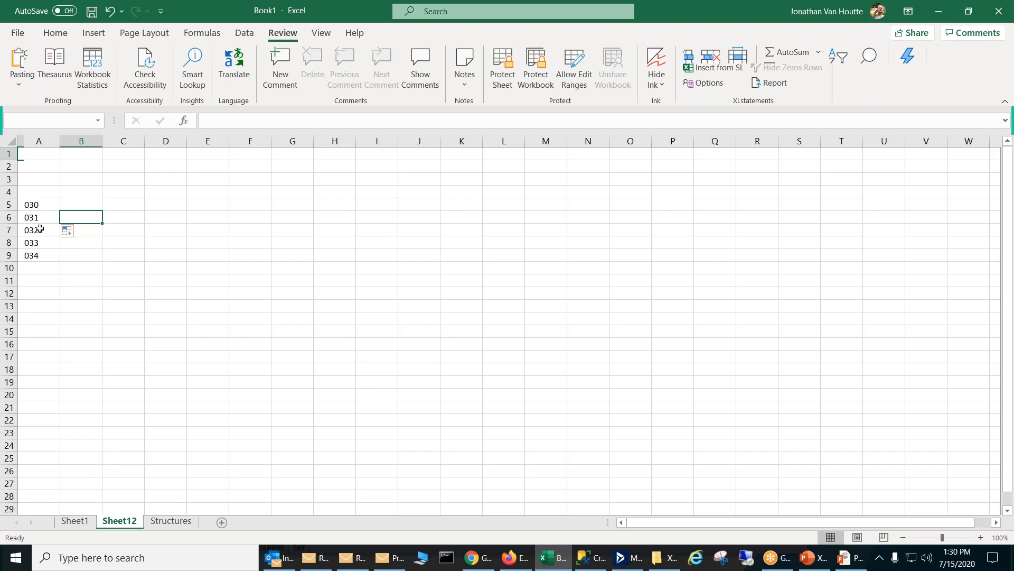
click(33, 203)
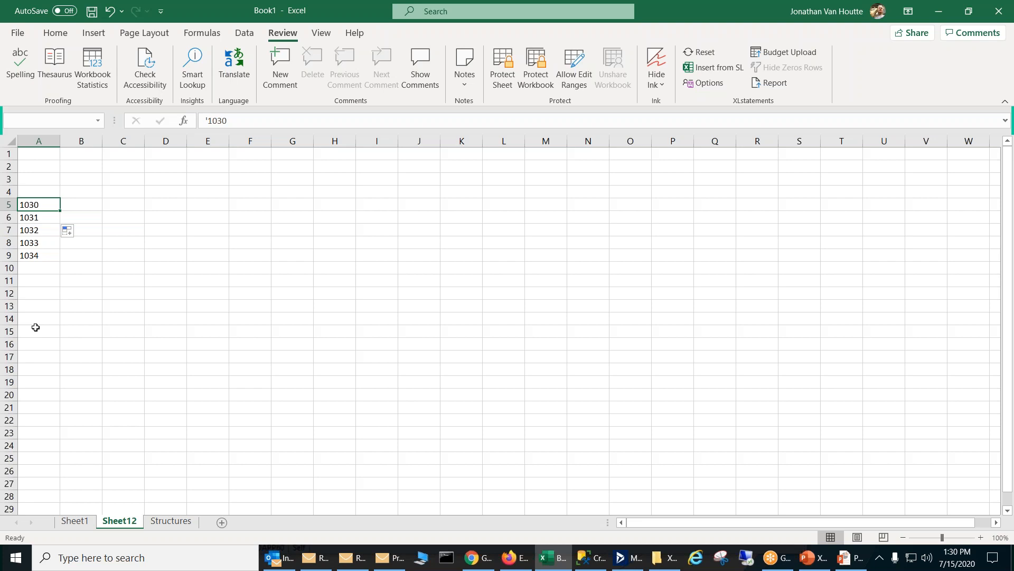
click(86, 205)
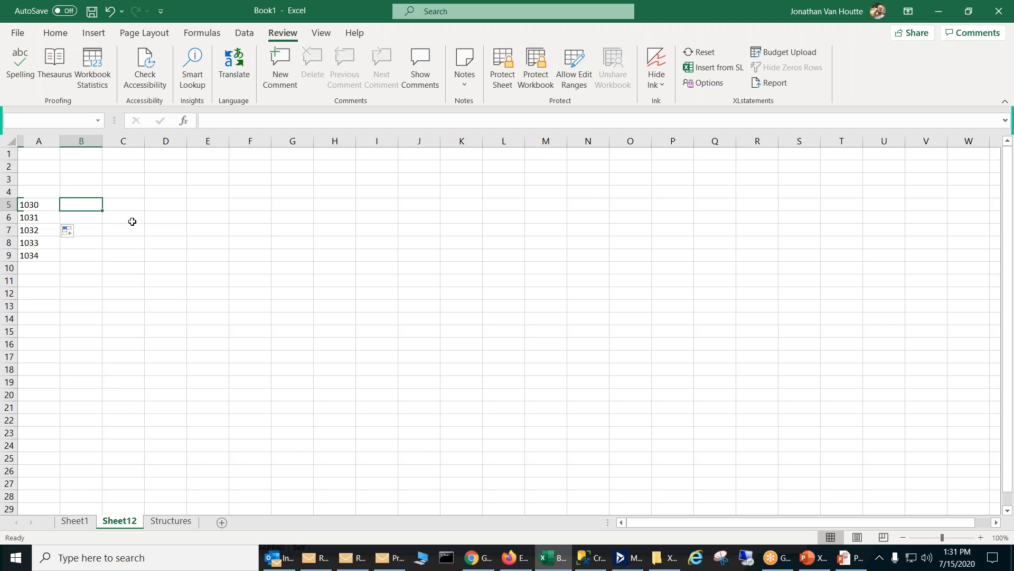
Step: Enter 1 in B4, try filling it across row 4, and clear the row
click(87, 191)
text(1)
click(111, 177)
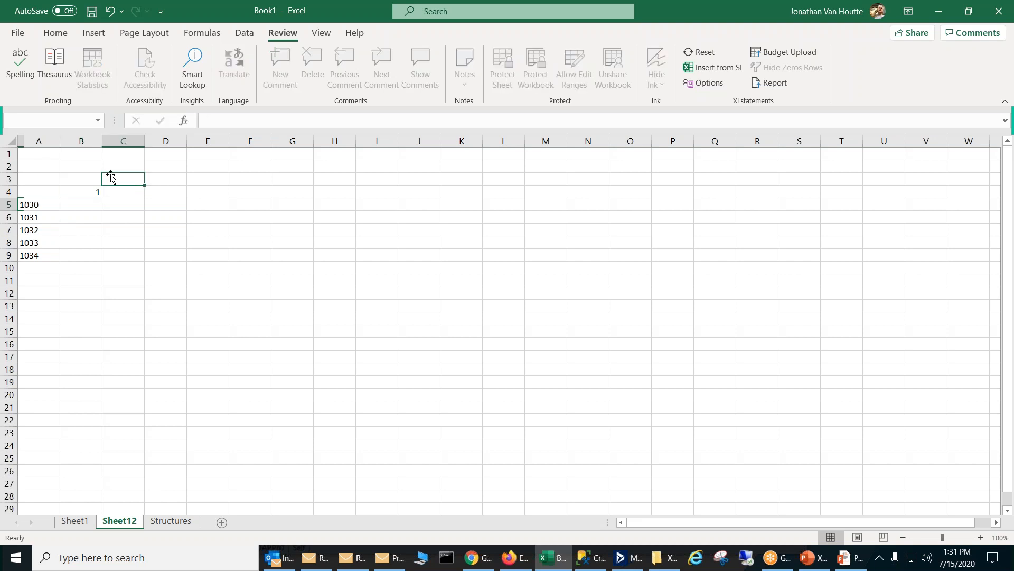
click(96, 191)
drag(101, 199, 326, 204)
drag(512, 211, 84, 189)
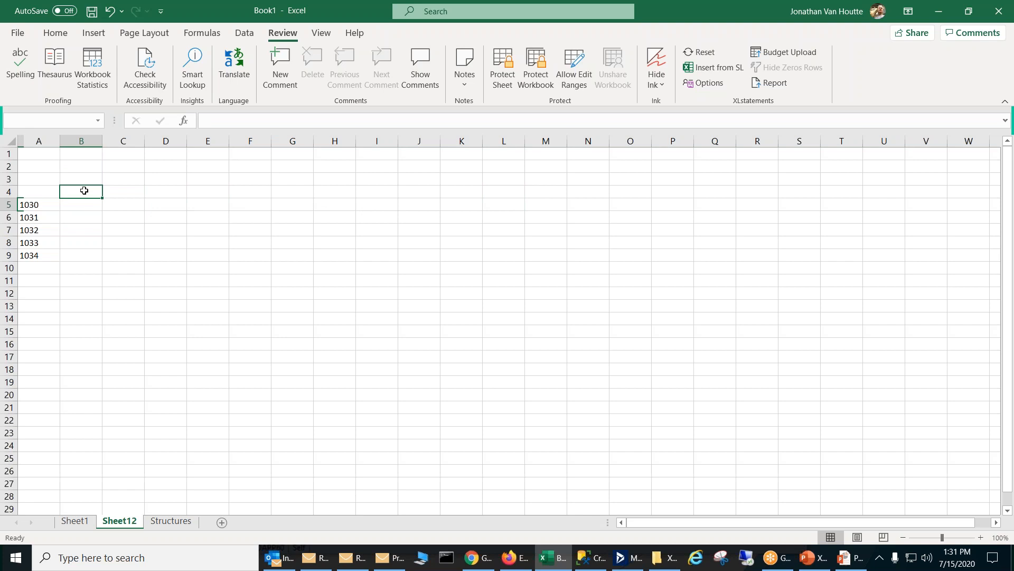
Step: Enter 1 in B4 and 2 in C4 to try a fill series across row 4
text(1)
click(116, 189)
text(2)
click(153, 195)
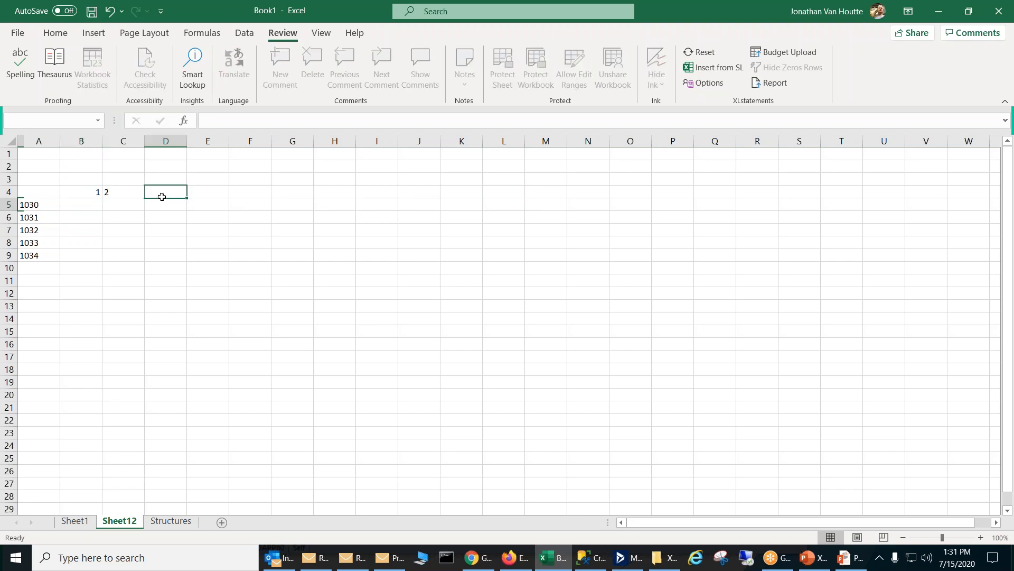
click(100, 194)
mouse_move(100, 194)
mouse_down()
mouse_move(140, 204)
mouse_move(132, 200)
mouse_move(177, 193)
mouse_move(345, 192)
mouse_move(119, 168)
mouse_move(117, 192)
mouse_move(104, 191)
mouse_up()
click(115, 193)
click(99, 195)
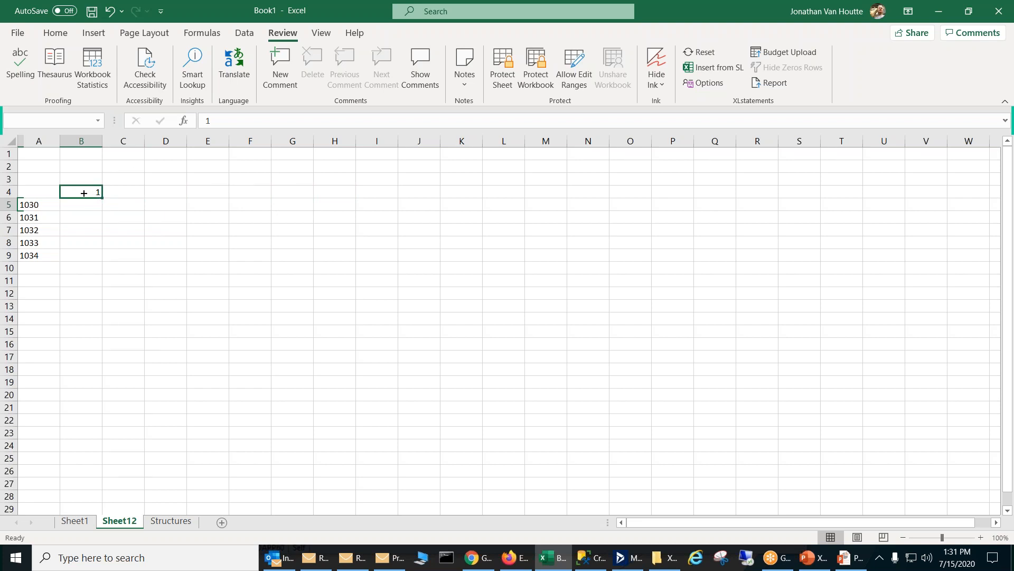
Step: Enter 2 in B4 and 4 in C4, fill the pattern across to K4, and clear the row
key(Delete)
text(2)
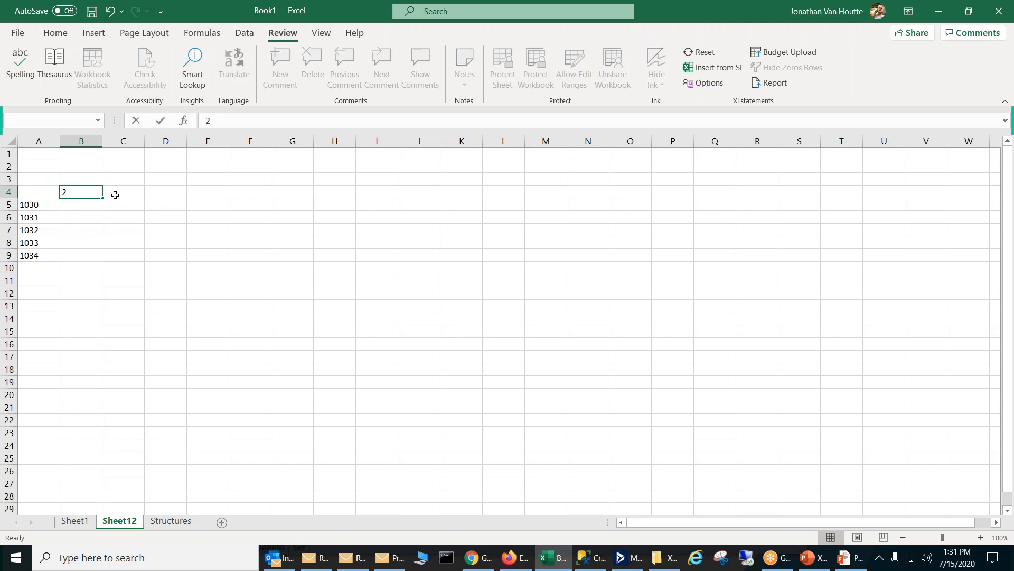
click(116, 195)
text(4)
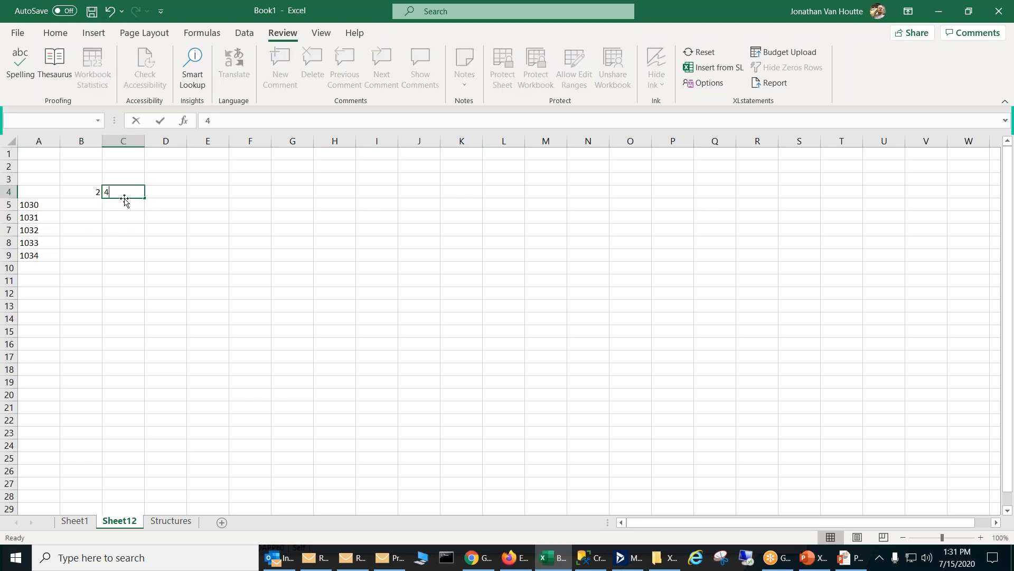
click(87, 179)
click(83, 193)
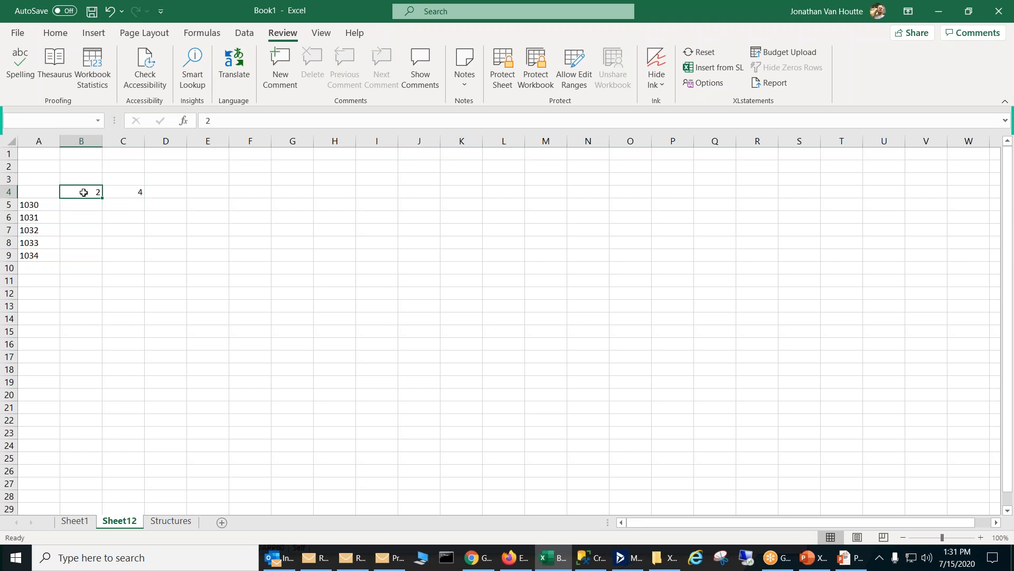
drag(98, 192, 482, 197)
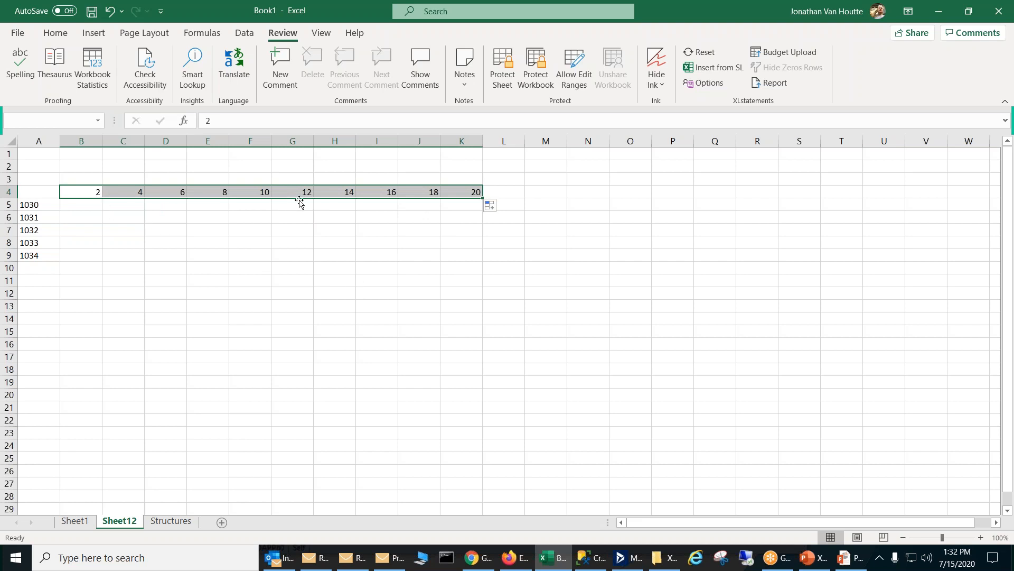
key(Delete)
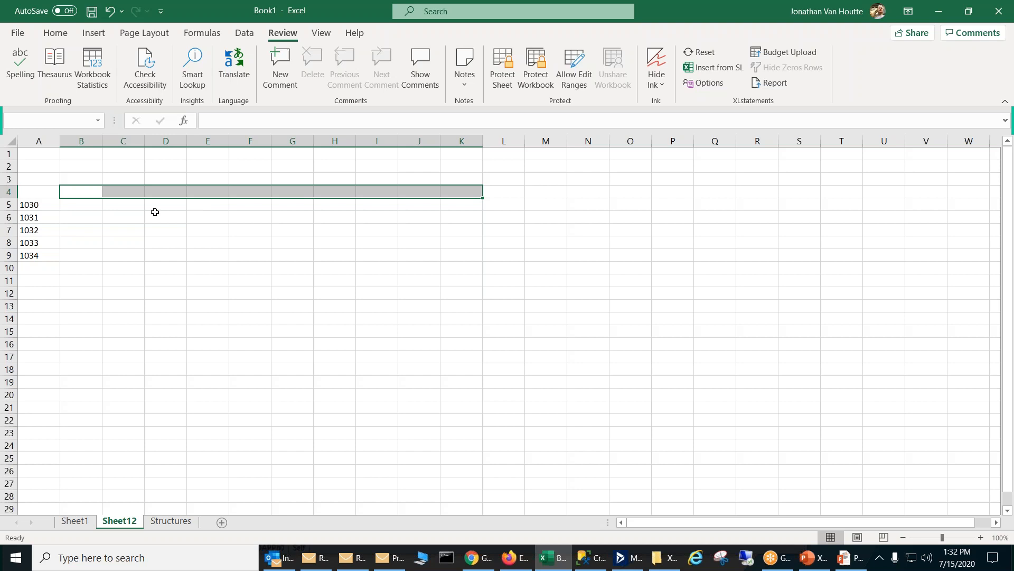
Step: Enter 1 in B4 and fill it across to M4 as an incrementing series up to 12
click(95, 195)
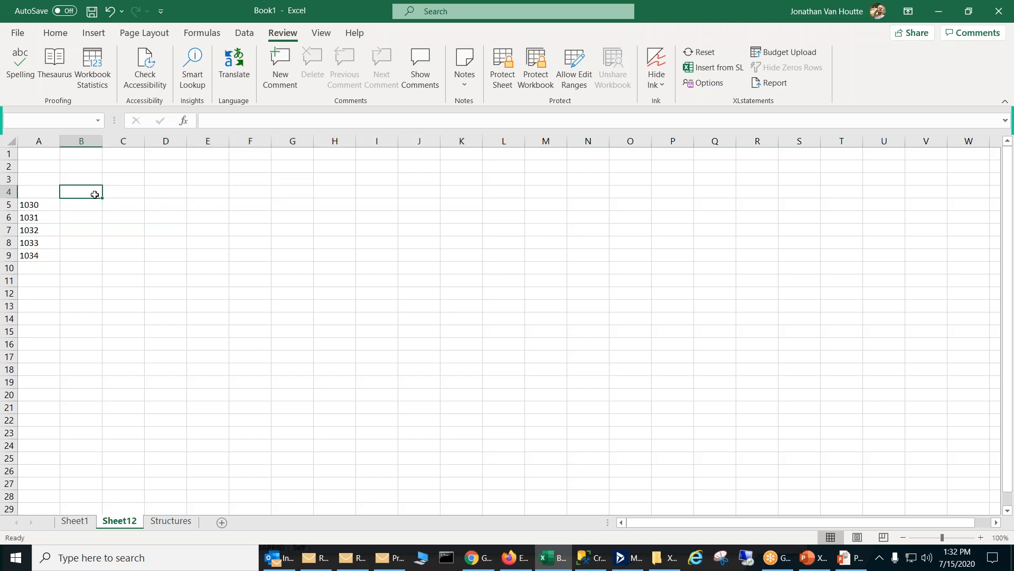
text(1)
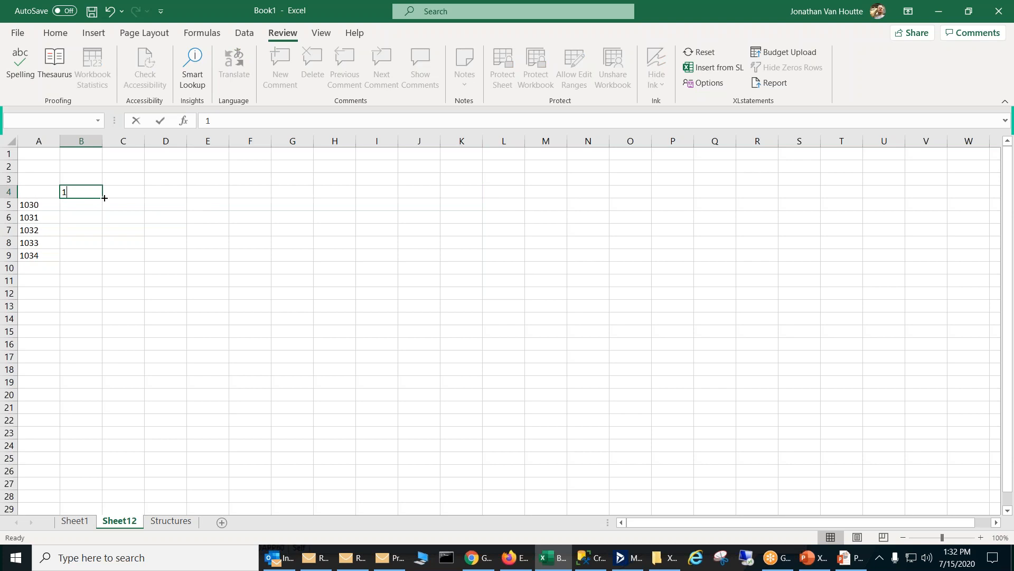
key(ctrl)
drag(103, 197, 583, 184)
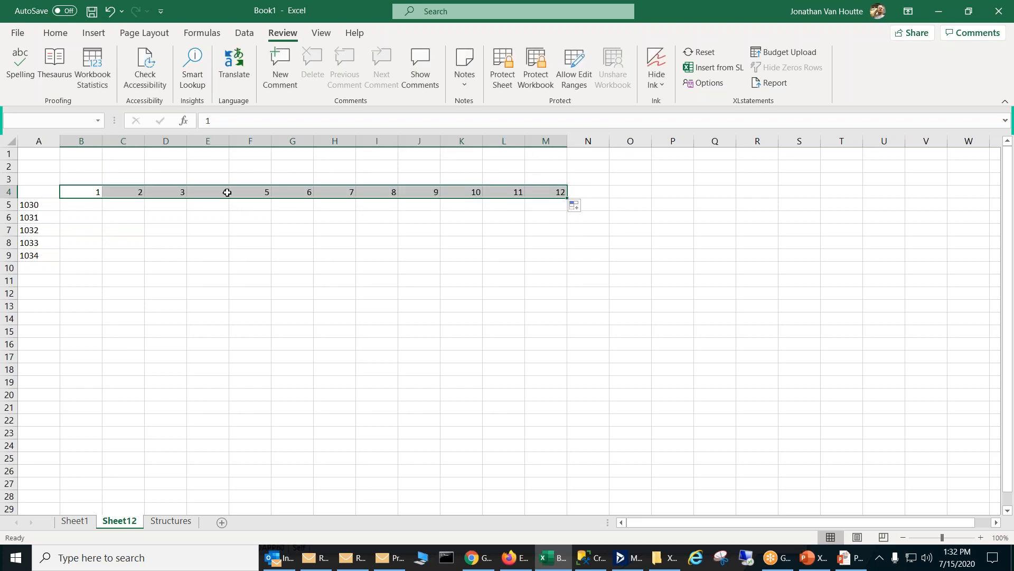
Step: Start a PTDBAL formula in B5 with its argument names filled in, using the column-locked reference $A5 as the account
click(91, 207)
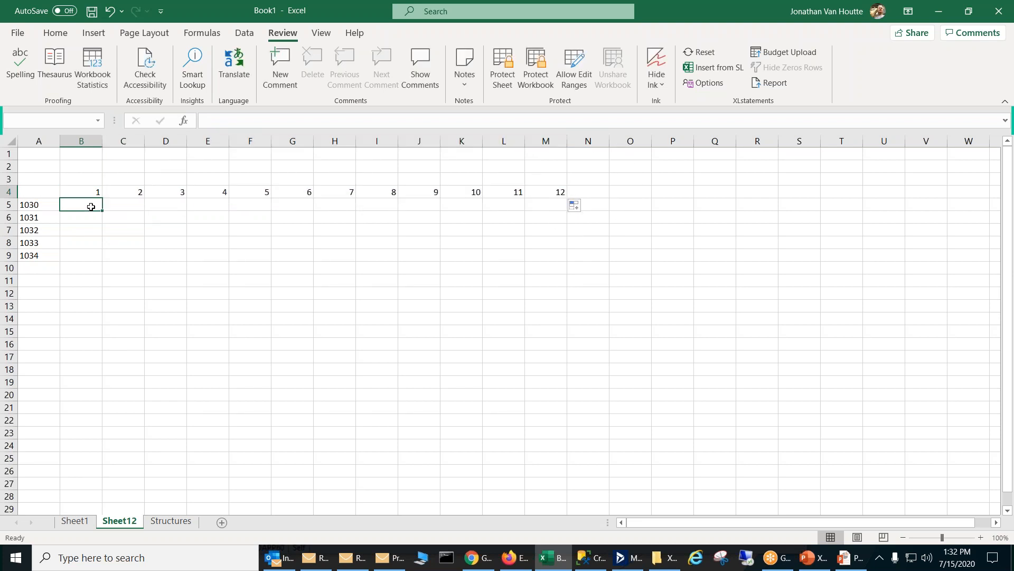
text(=ptd)
key(Tab)
key(ctrl+shift+a)
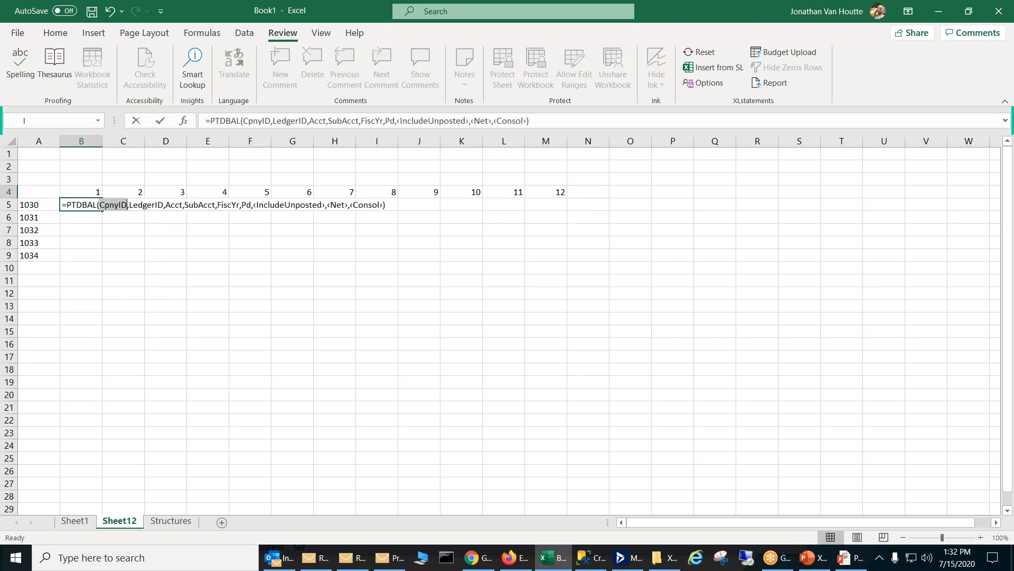
double_click(174, 205)
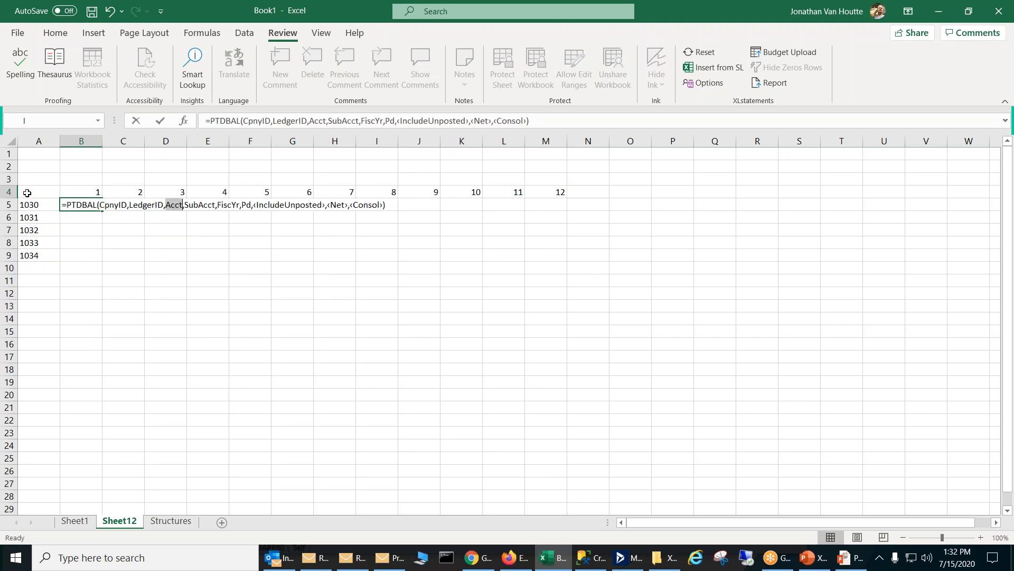
click(38, 204)
key(F4)
key(F4)
key(F4)
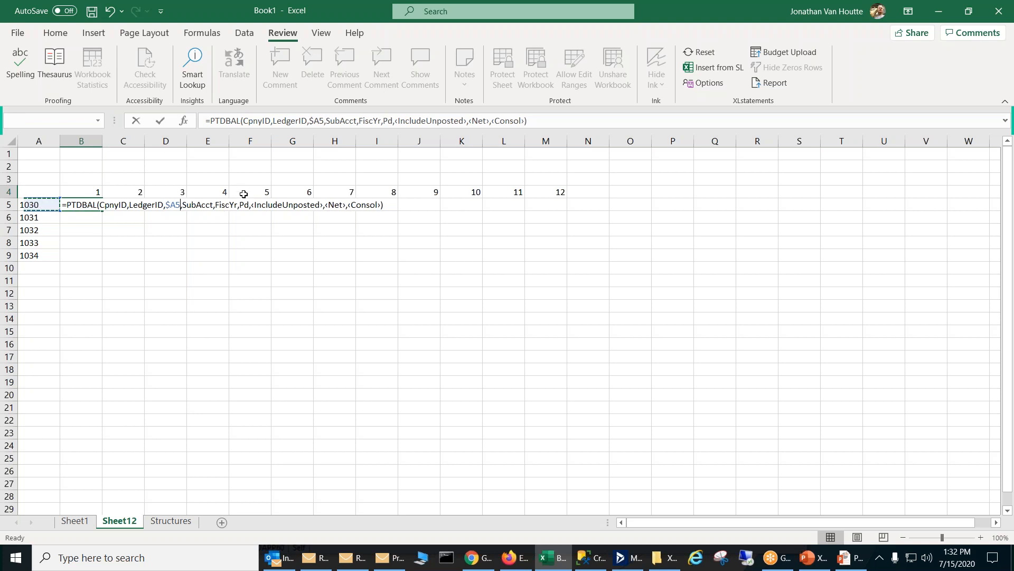
Step: Replace the period and optional arguments in B5's PTDBAL formula with the row-locked reference B$4 and enter the formula
drag(241, 204, 377, 209)
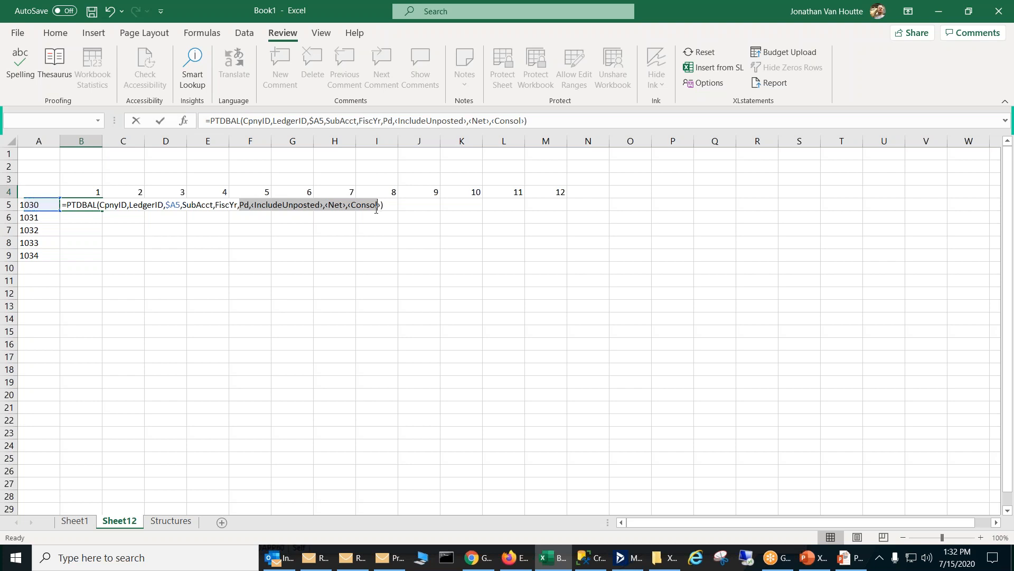
key(Delete)
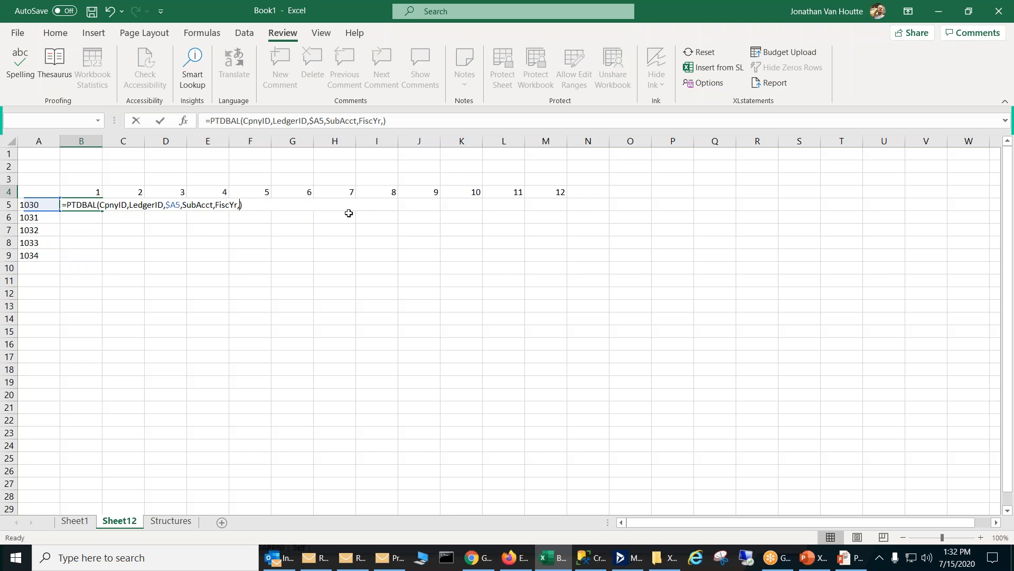
click(90, 192)
key(F4)
key(F4)
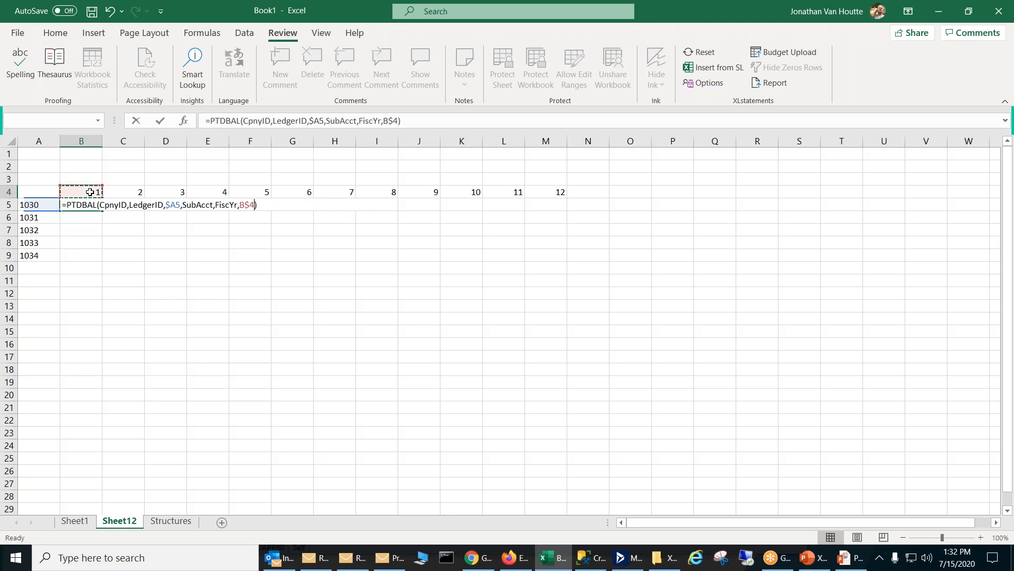
key(Return)
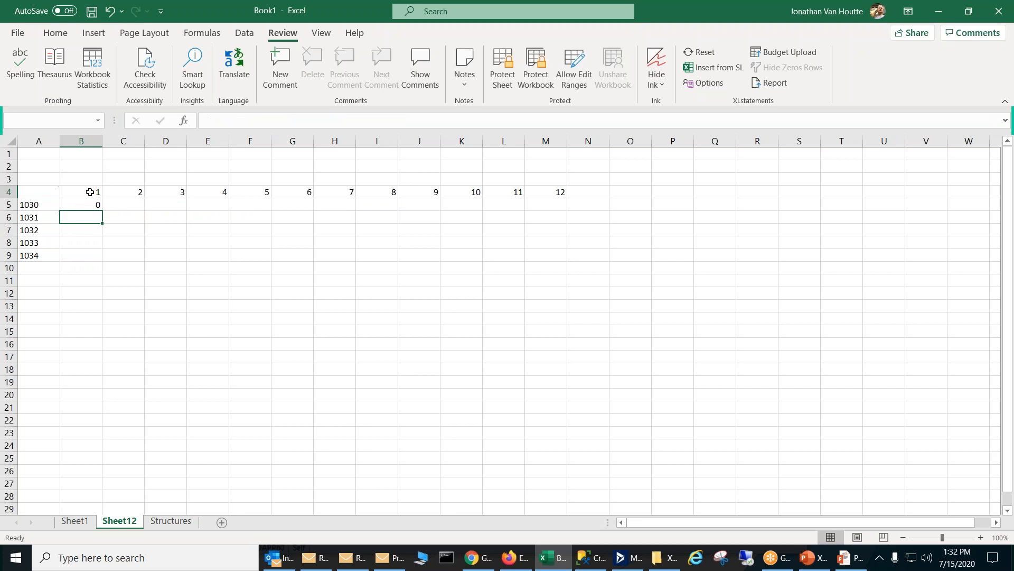
Step: Fill the PTDBAL formula from B5 across to M5 and down through row 9
click(93, 195)
click(92, 203)
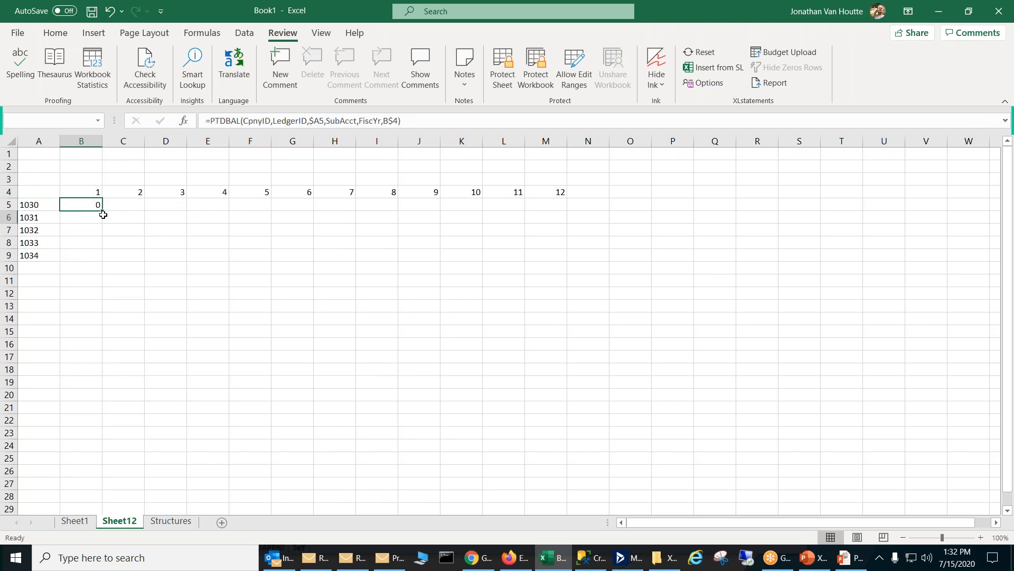
drag(102, 211, 550, 211)
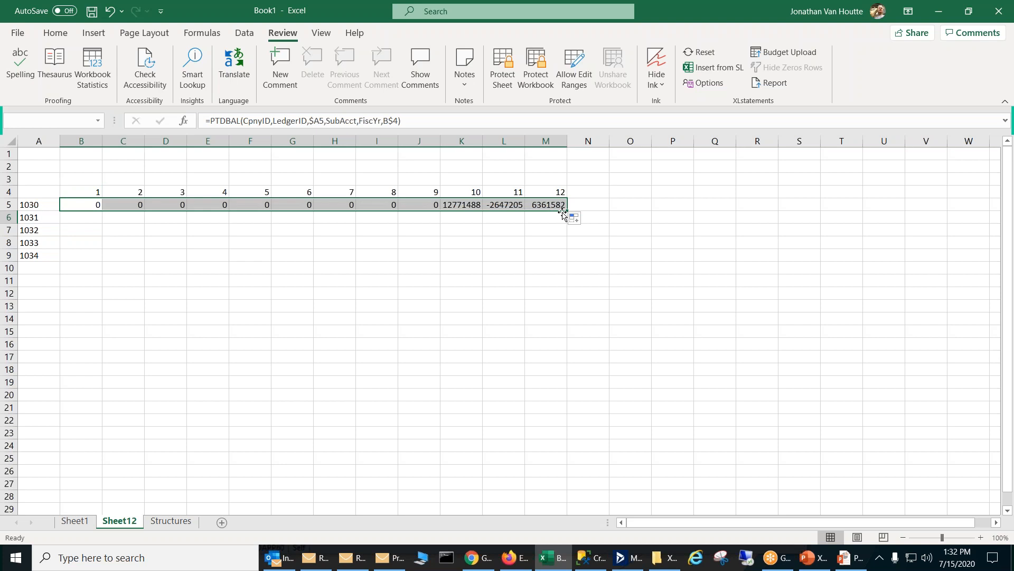
double_click(567, 210)
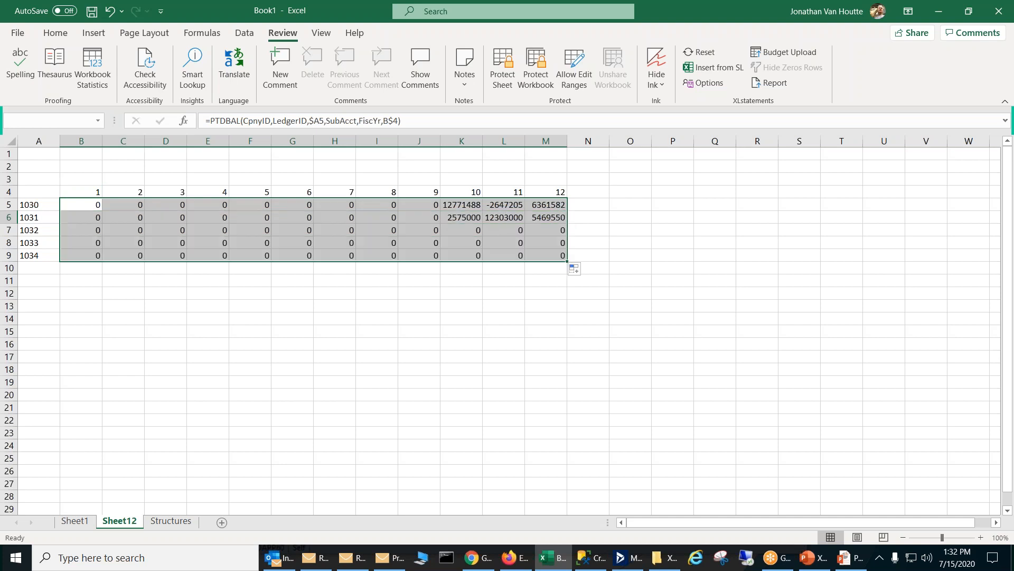
click(560, 319)
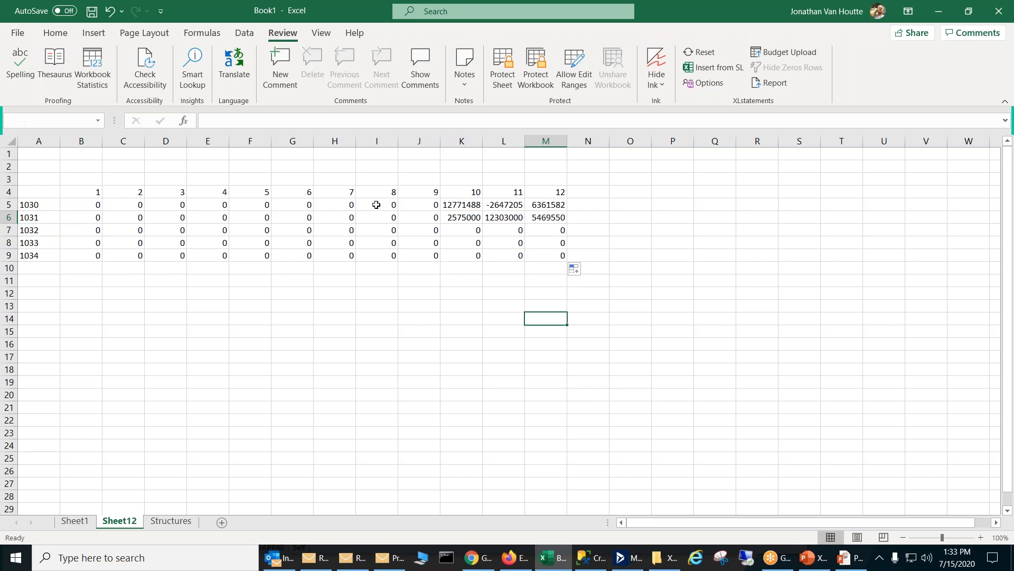
Step: Define the name Pd for cell A3 with its scope limited to Sheet12
click(90, 194)
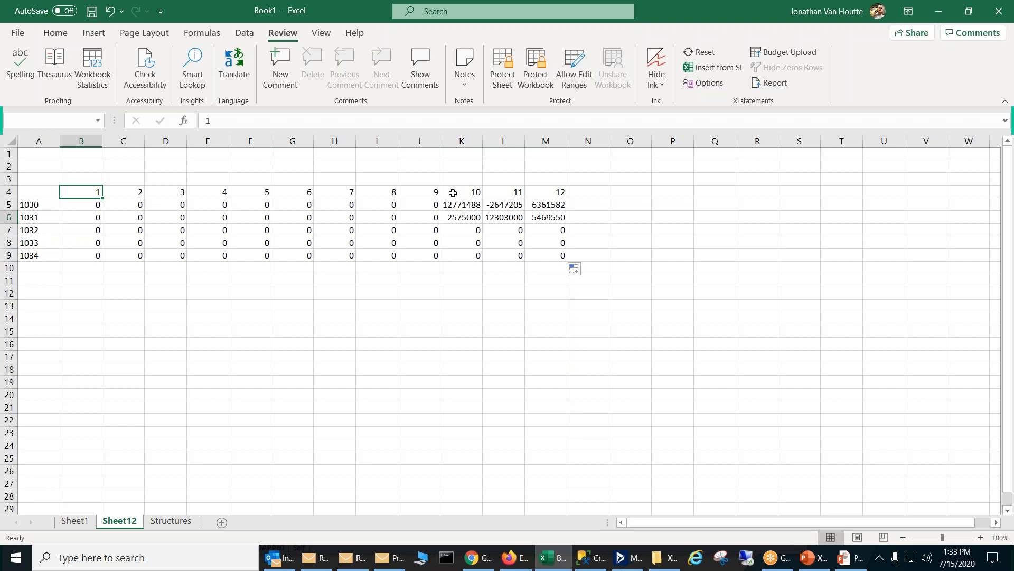
click(38, 181)
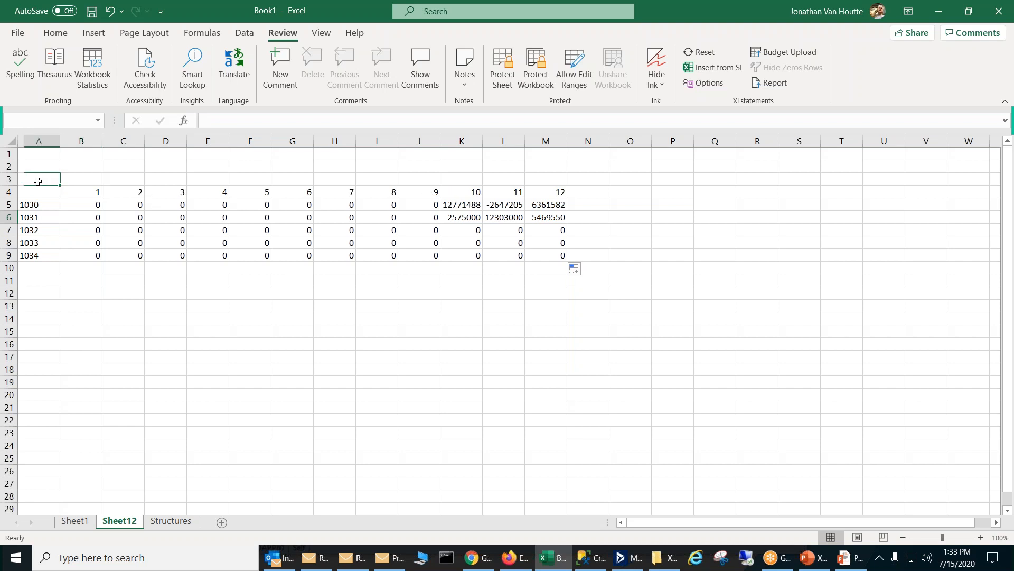
text(P)
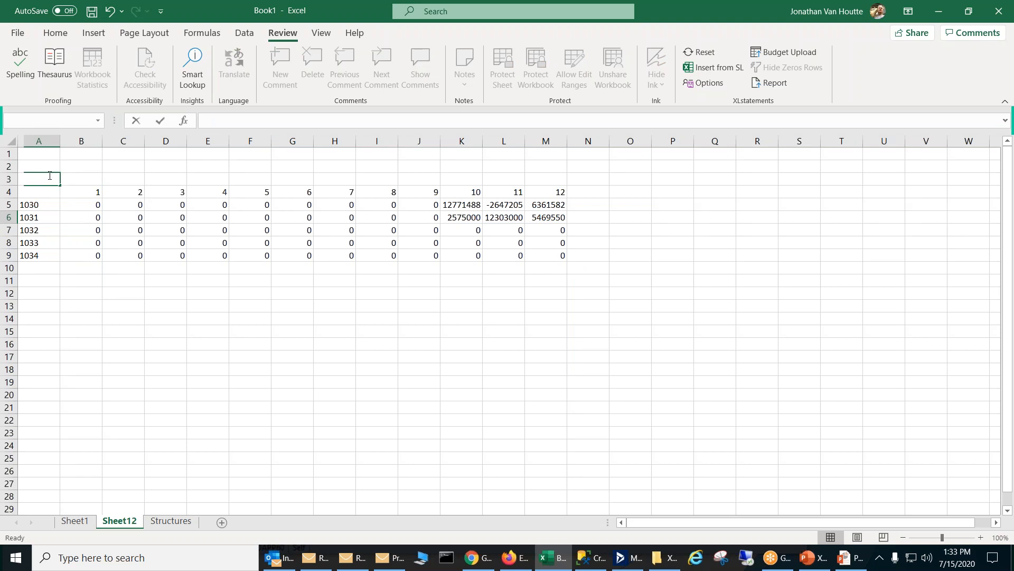
key(Escape)
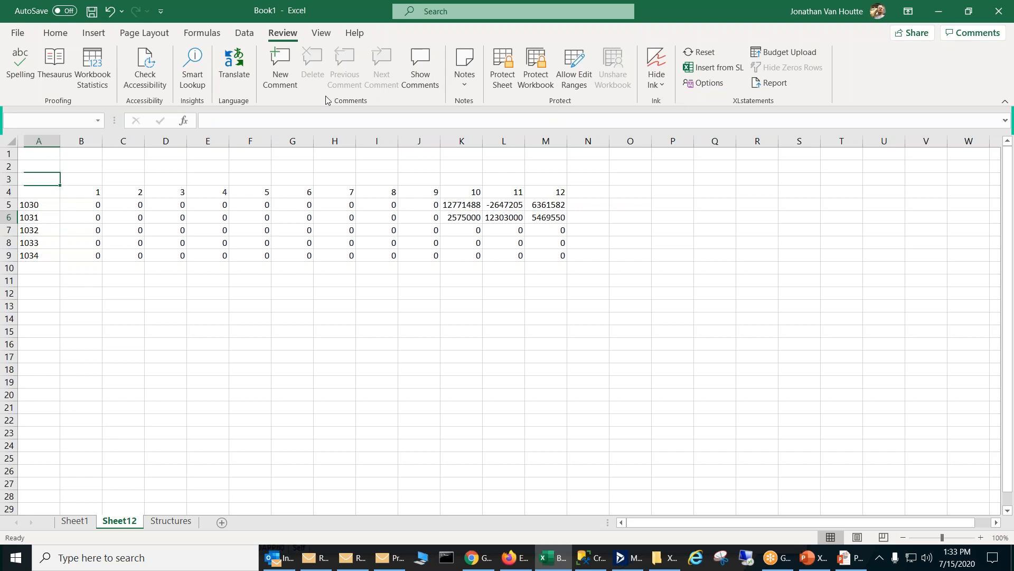
click(186, 36)
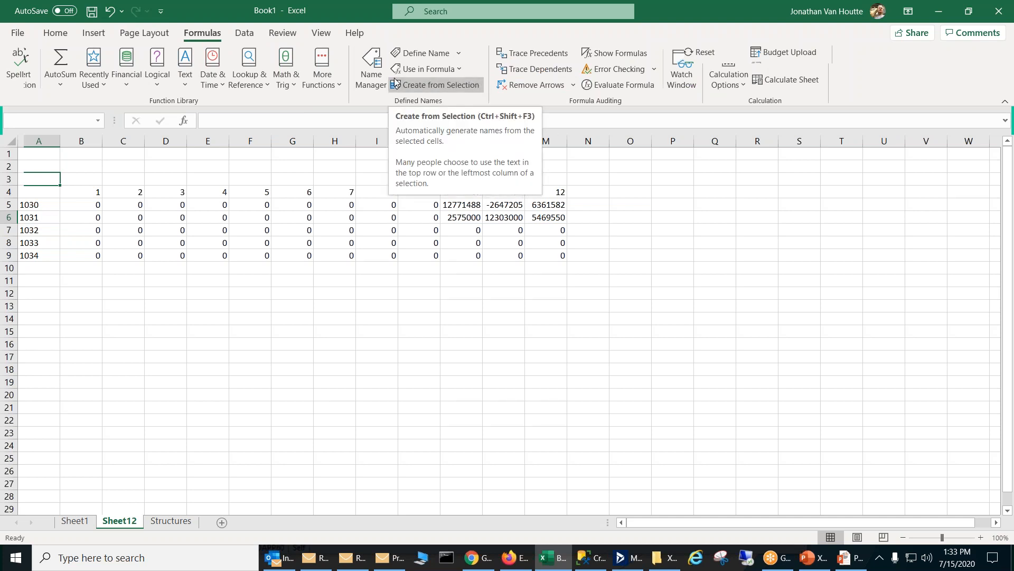
click(460, 53)
click(436, 73)
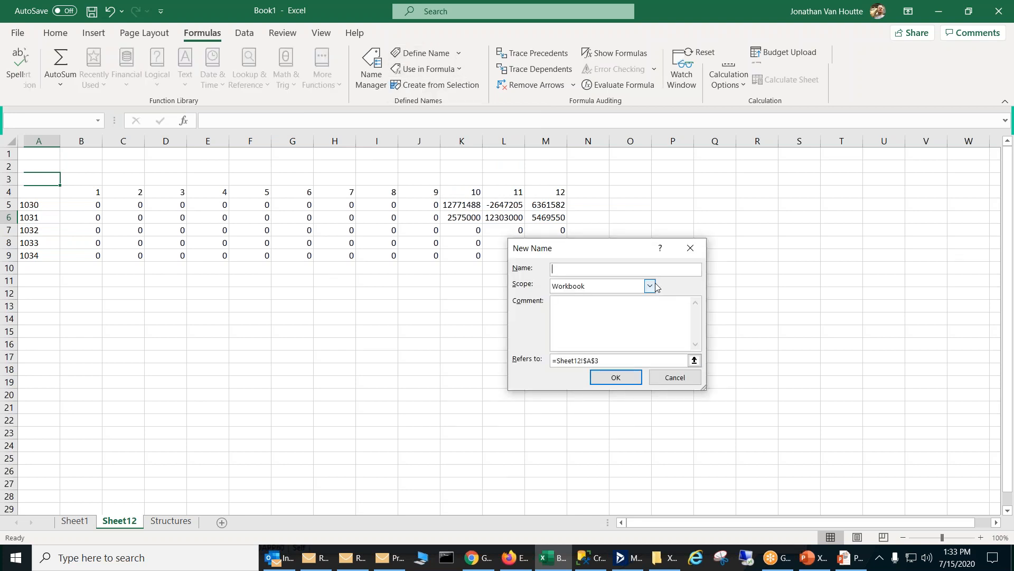
click(654, 286)
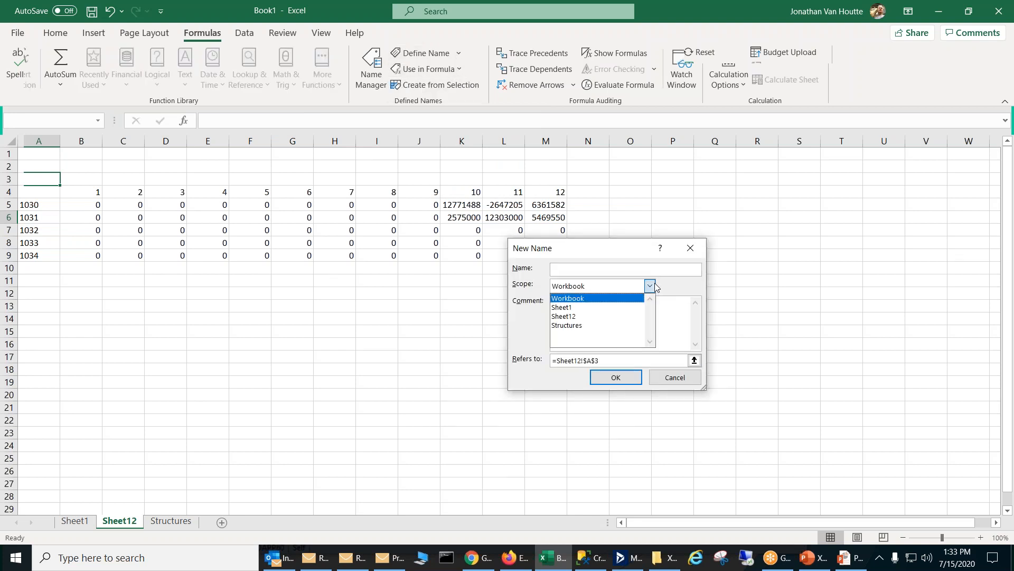
click(594, 317)
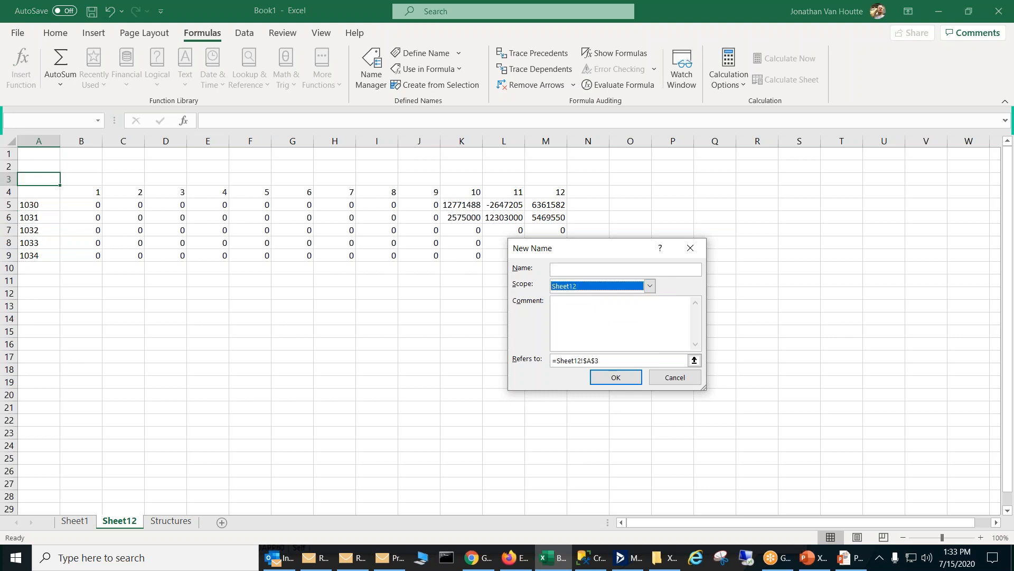
click(565, 270)
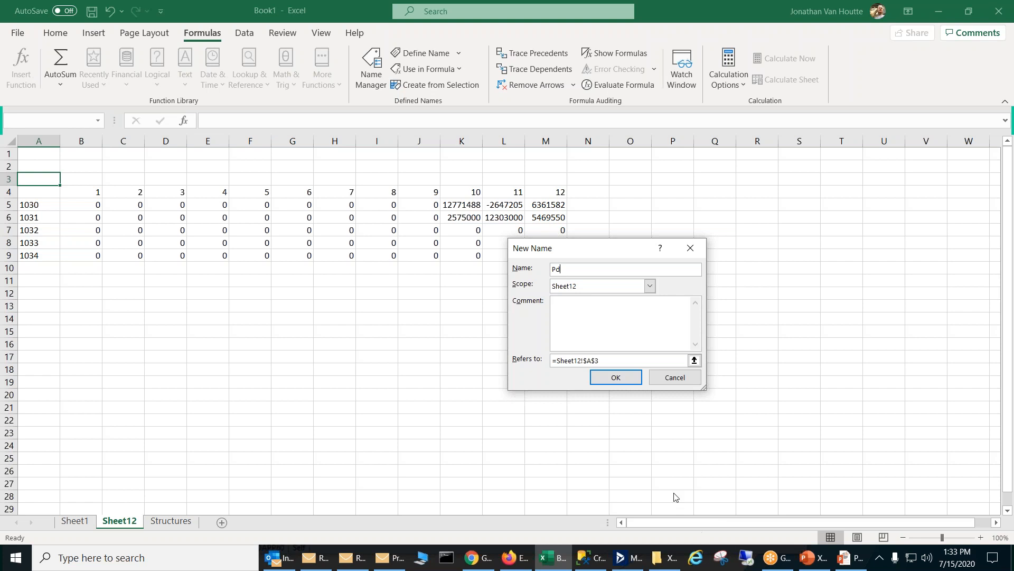
click(616, 377)
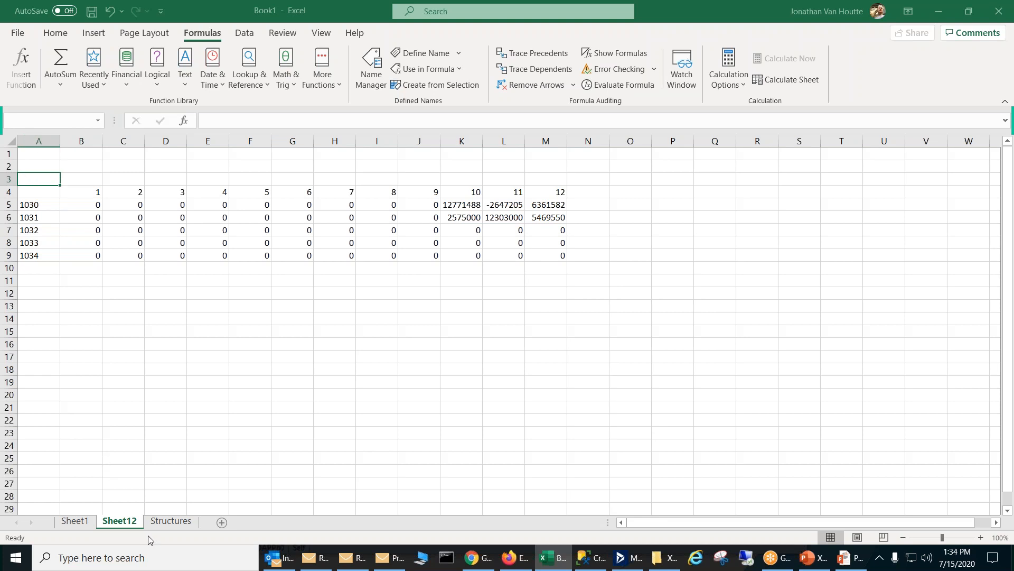
Step: Examine the name level options in the Insert From Dynamics SL dialog and the Define Name choices without changing anything
click(283, 33)
click(702, 68)
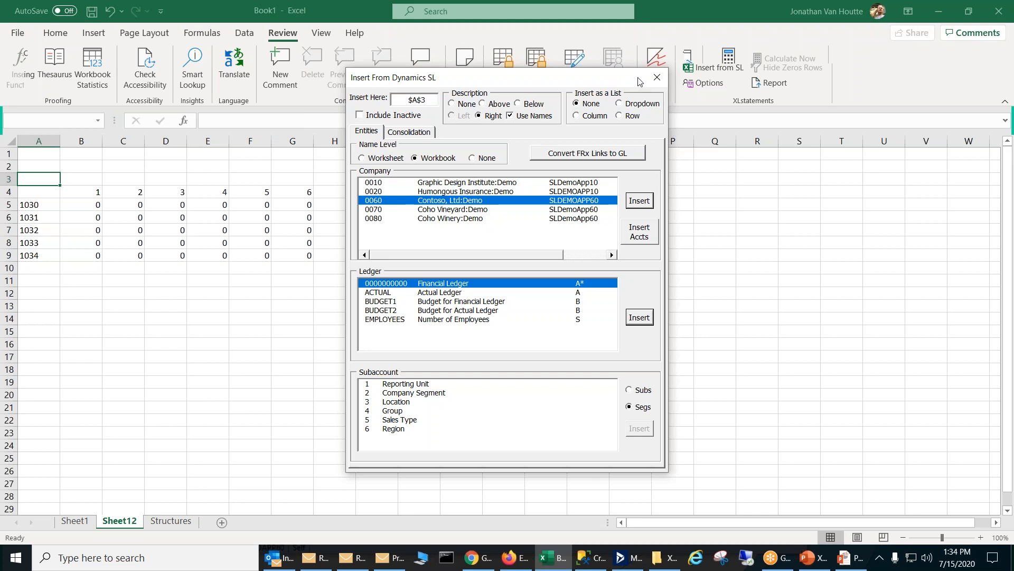
click(657, 78)
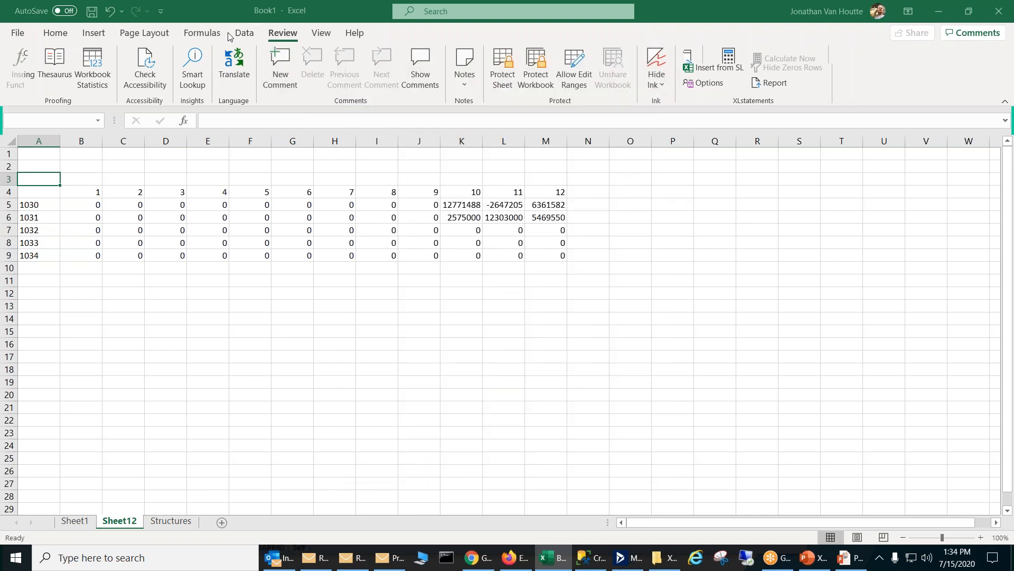
click(203, 33)
click(457, 53)
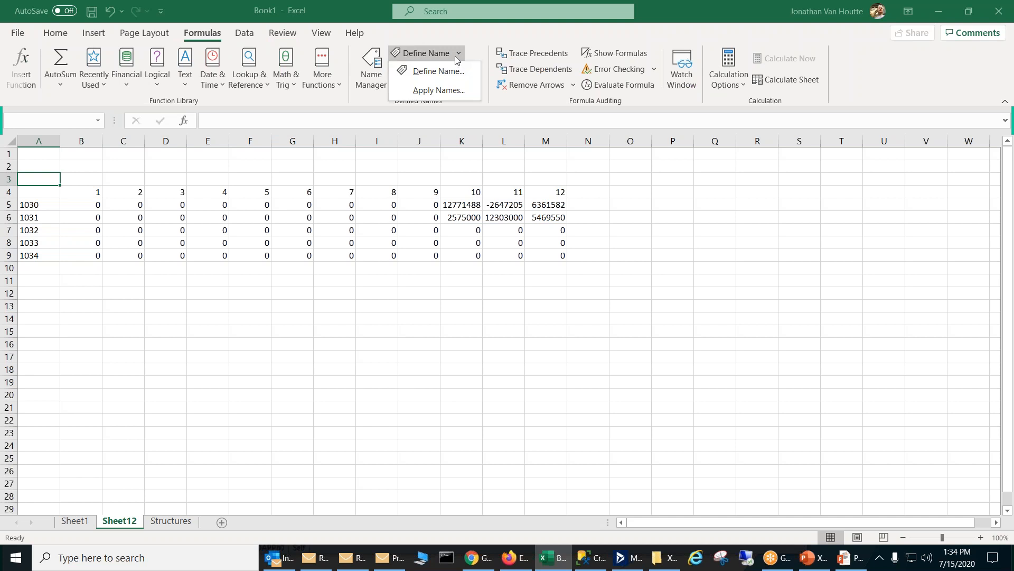
click(472, 38)
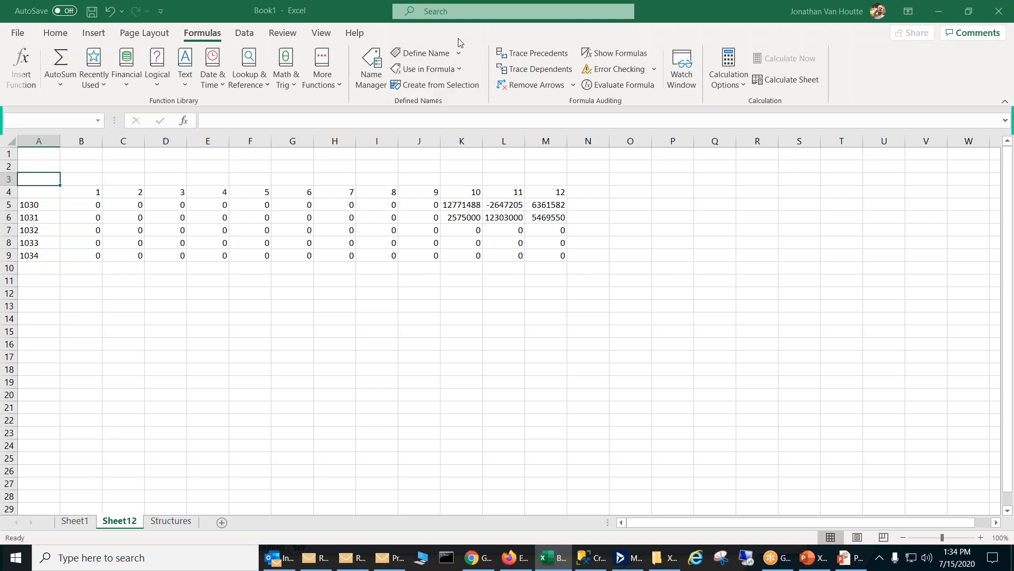
Step: Try to assign the name "New Name", with a space, to cell A1
click(48, 156)
click(23, 120)
text(New Name)
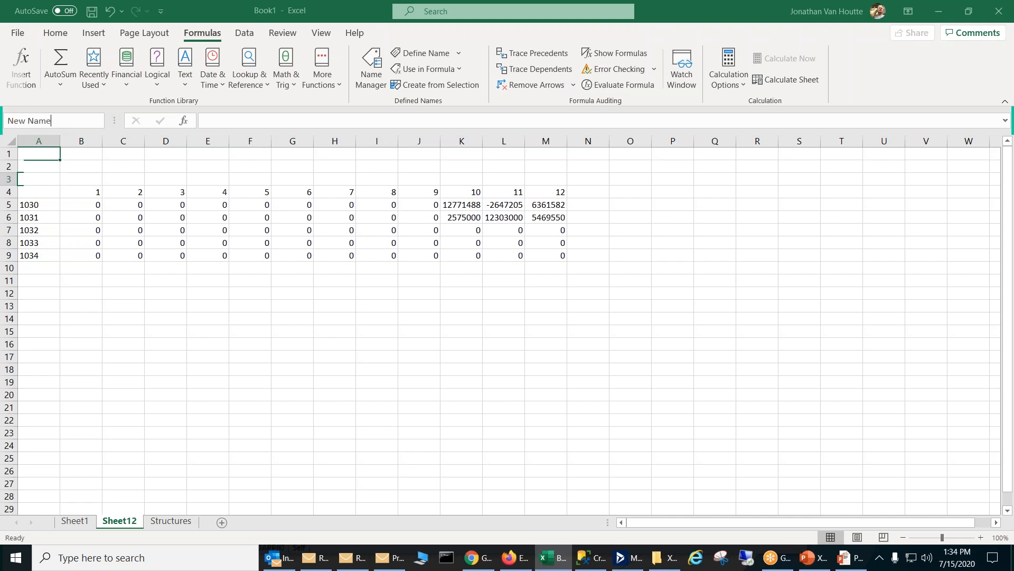
key(Return)
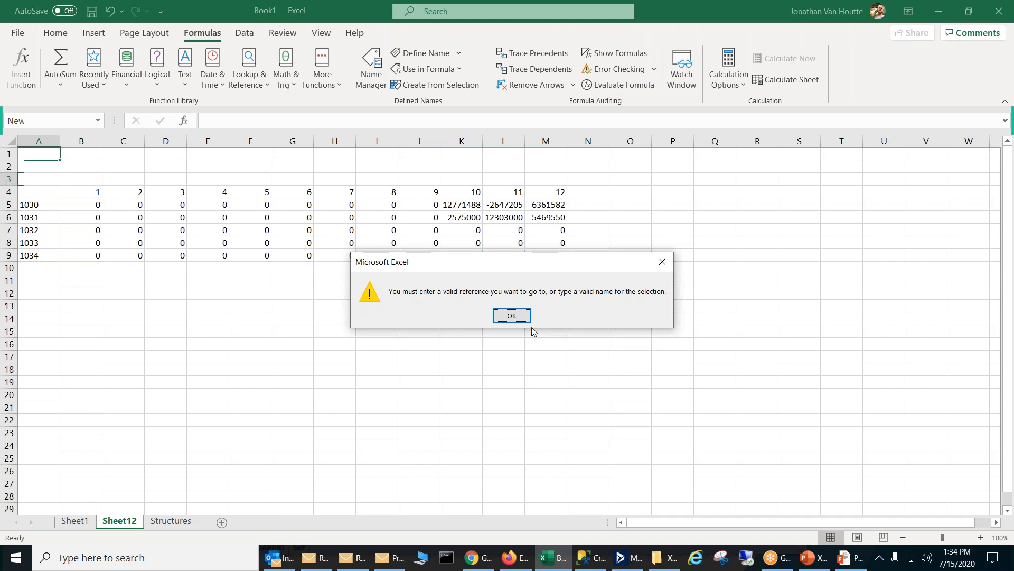
click(514, 316)
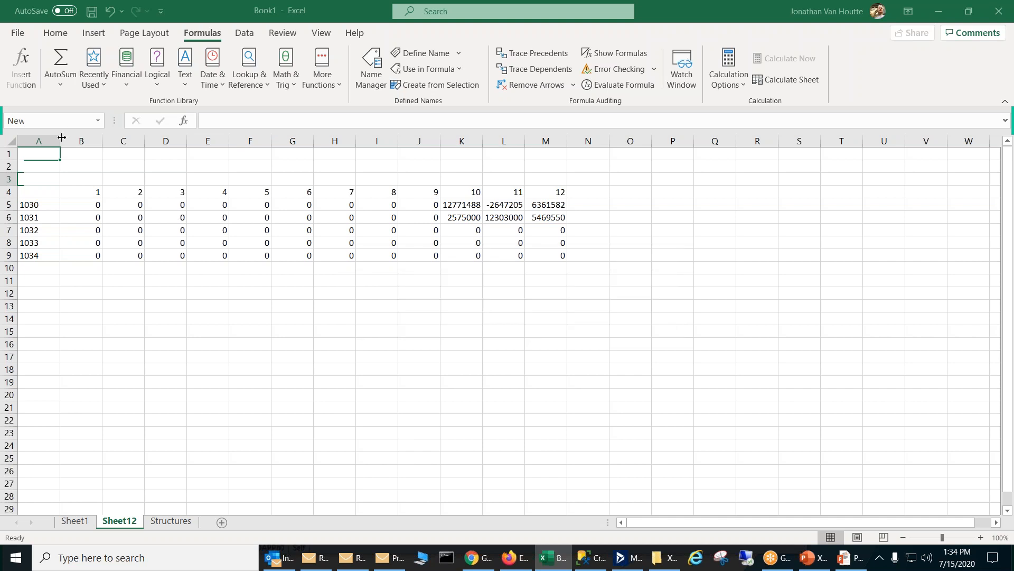
Step: Assign the name NewName, without a space, to cell A1
click(32, 118)
text(NewName)
key(Return)
click(72, 155)
click(48, 160)
key(Return)
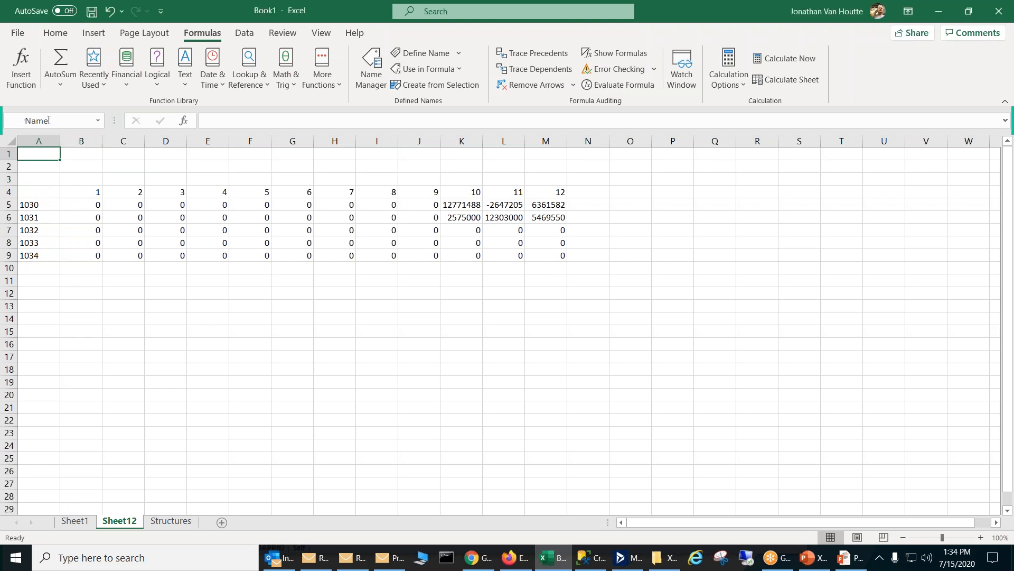
Step: Enter 11 in cell A3 as the value of the Pd named cell
click(33, 175)
text(1)
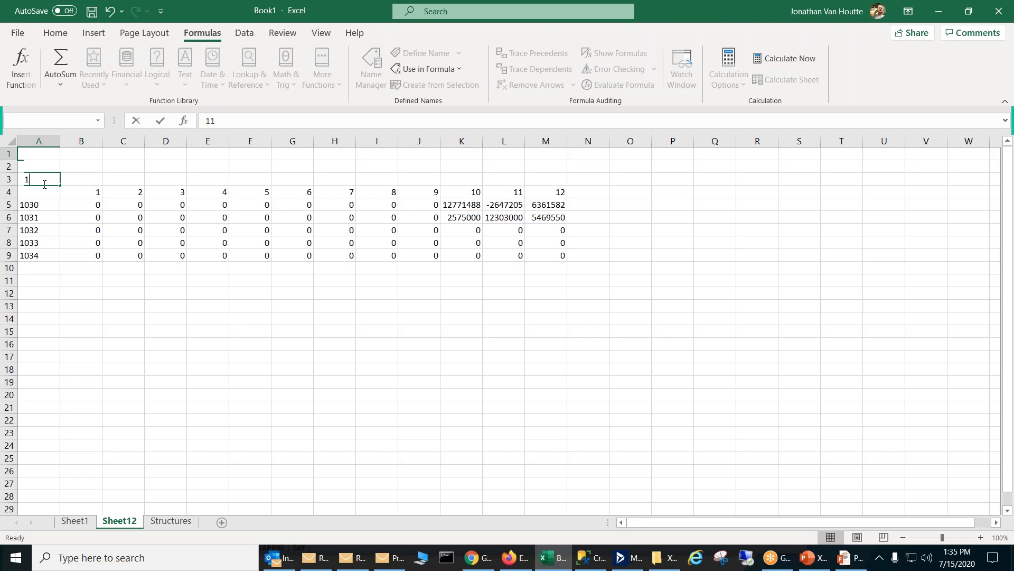
text(1)
key(Return)
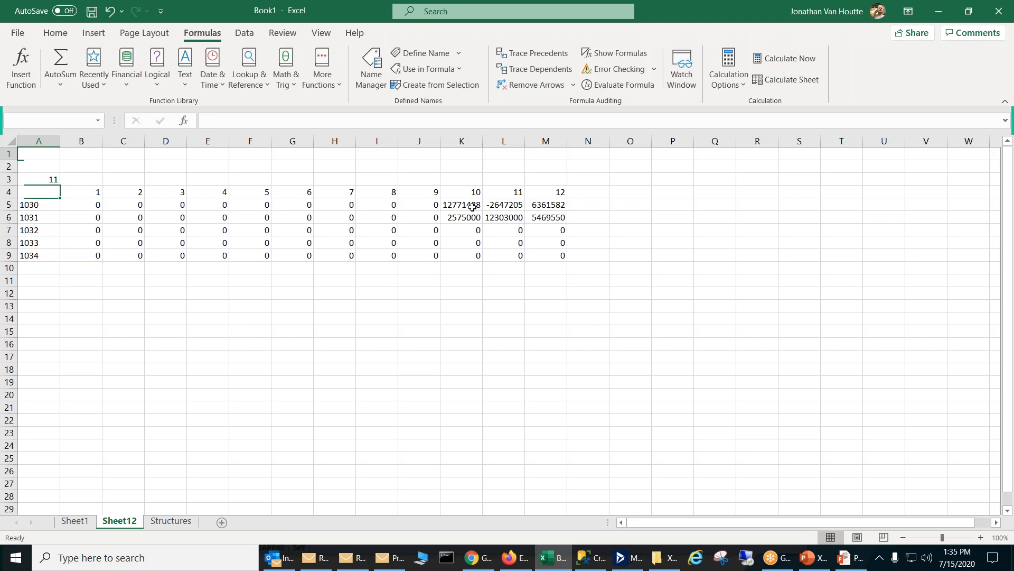
Step: Replace the period number in cell M4 with the formula =Pd
click(557, 193)
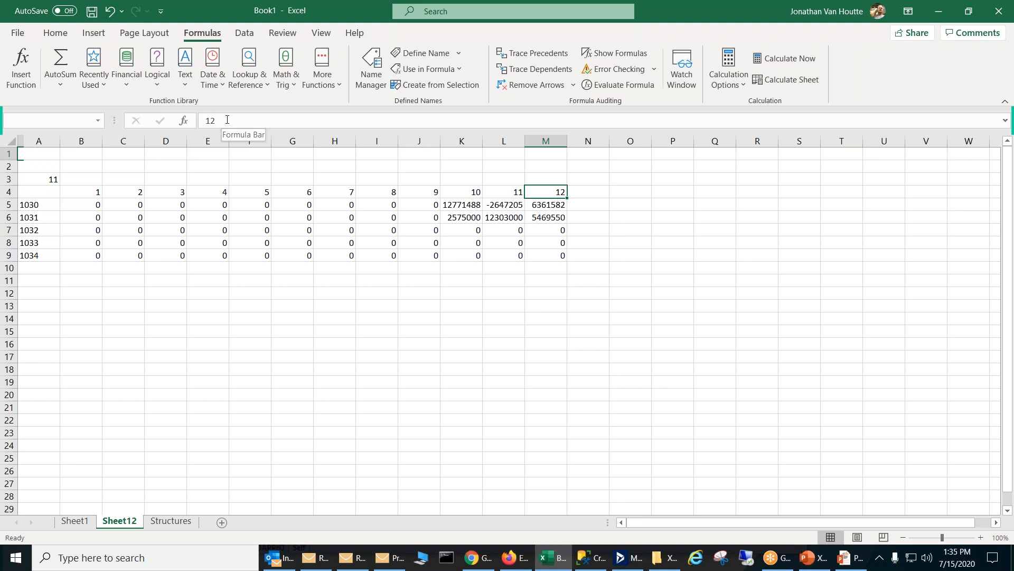
double_click(211, 120)
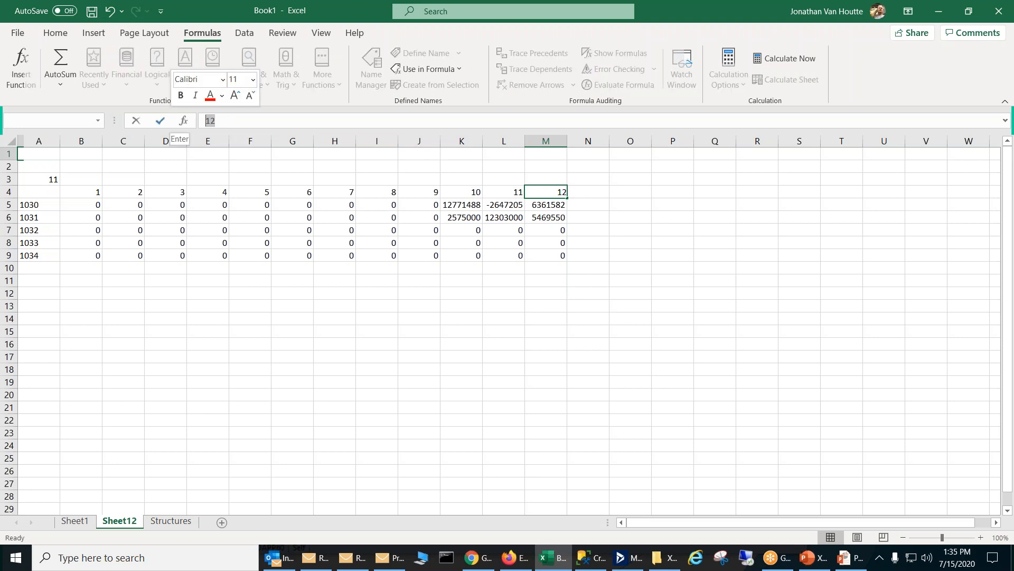
text(p)
key(BackSpace)
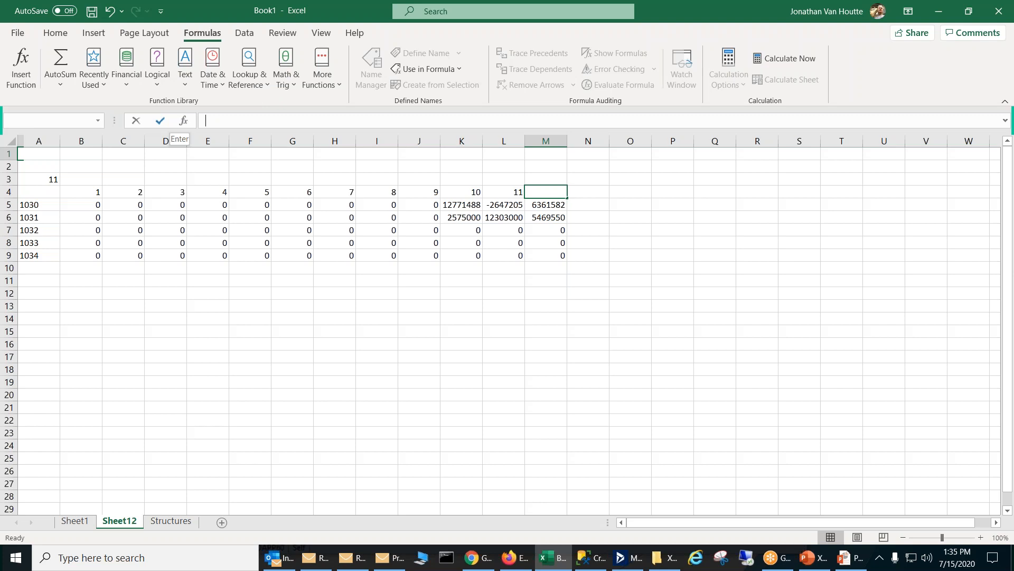
text(=a3)
key(Return)
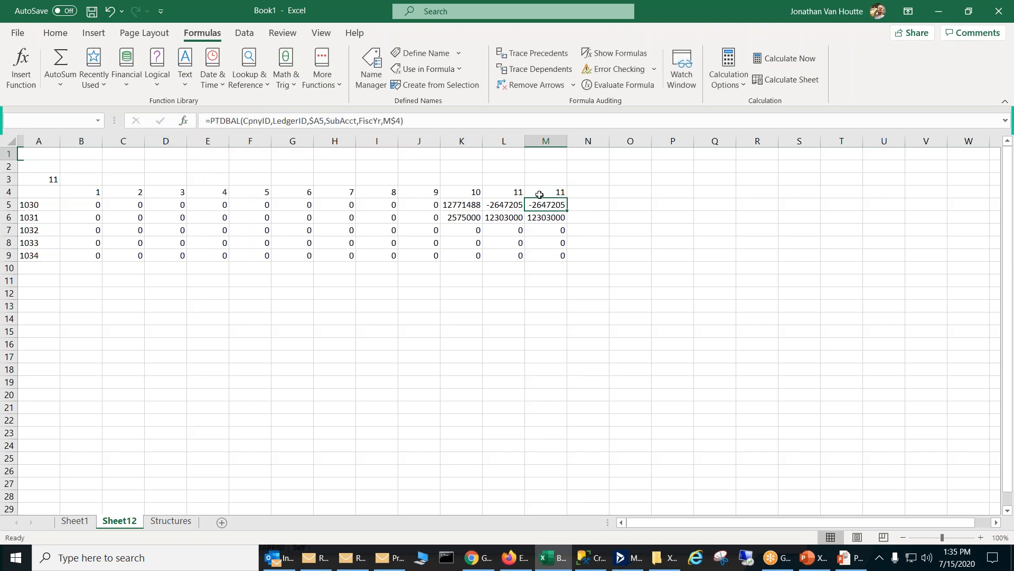
Step: Enter the formula =M4-1 in cell L4 for the preceding period
click(511, 193)
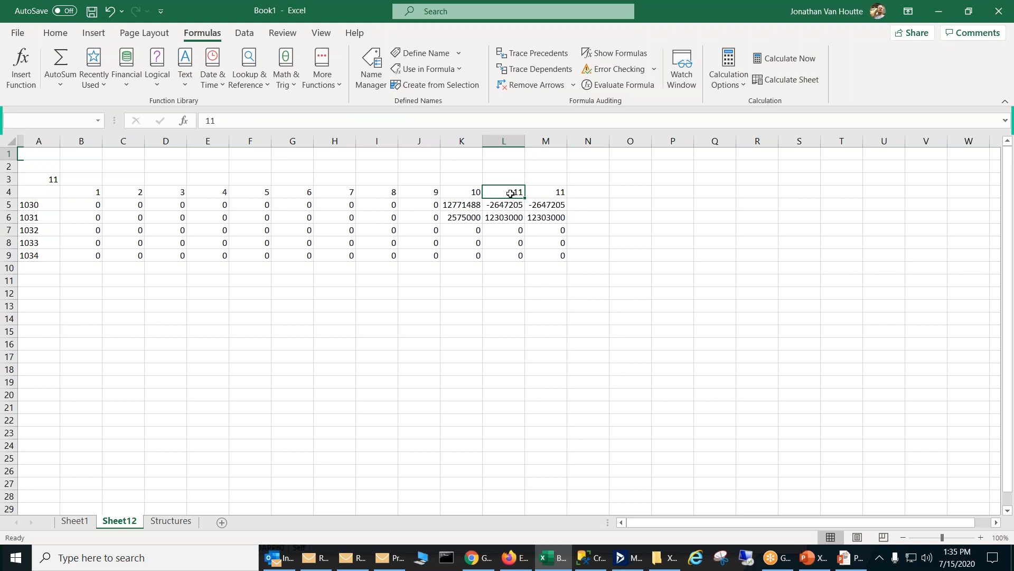
text(=)
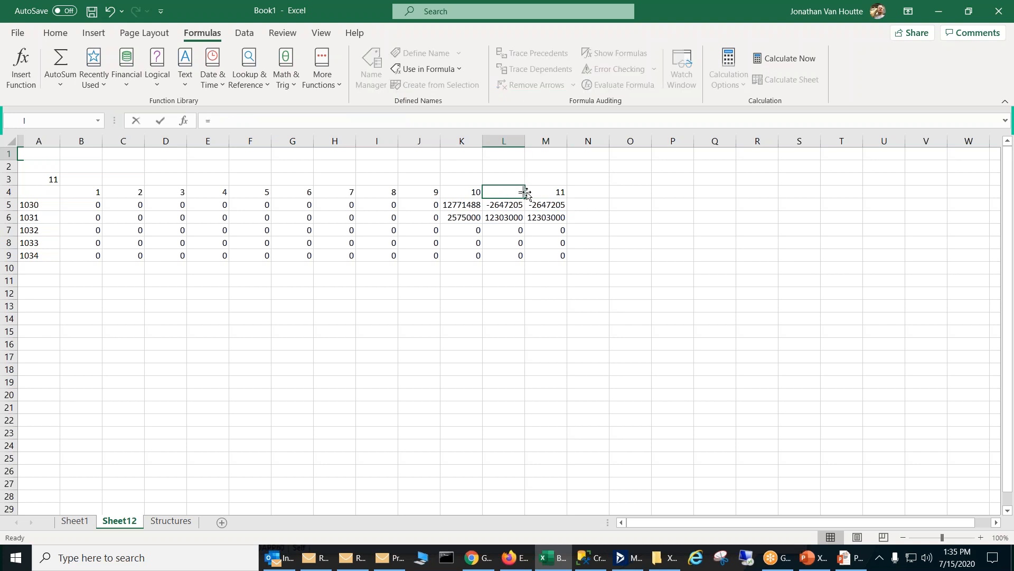
click(543, 192)
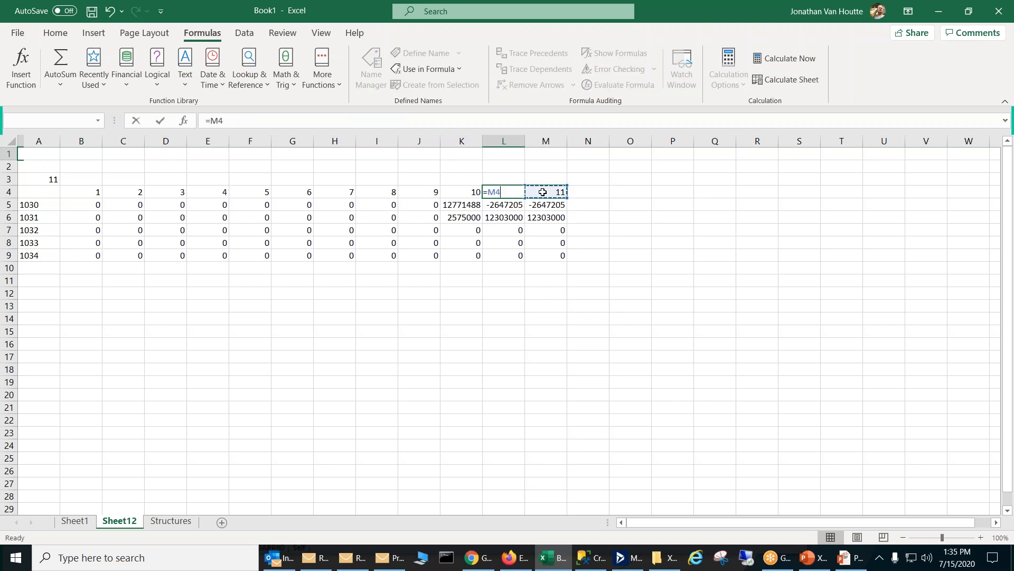
text(-1)
key(Return)
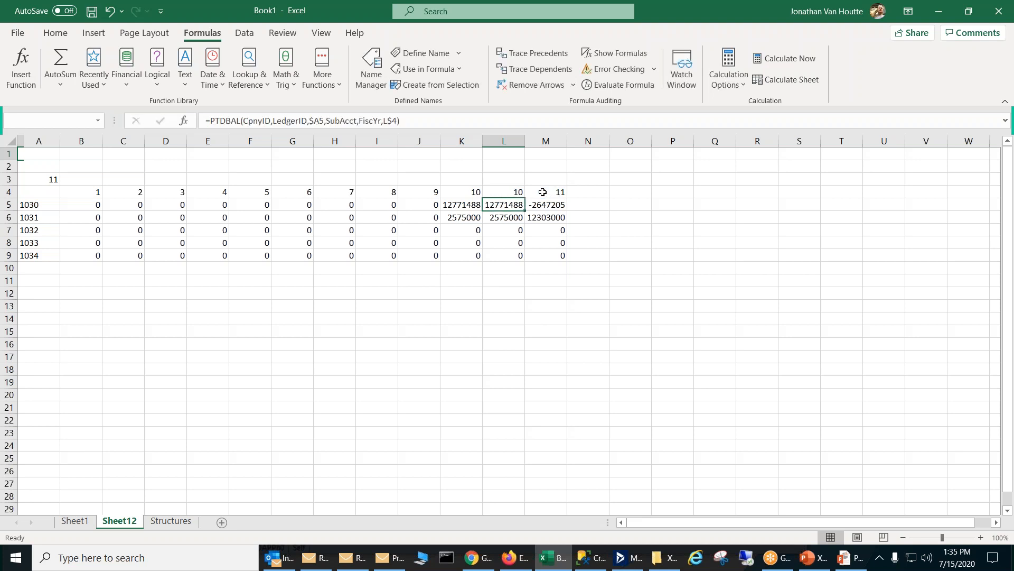
Step: Fill the L4 formula across row 4 back to column C and check the copied references
click(513, 192)
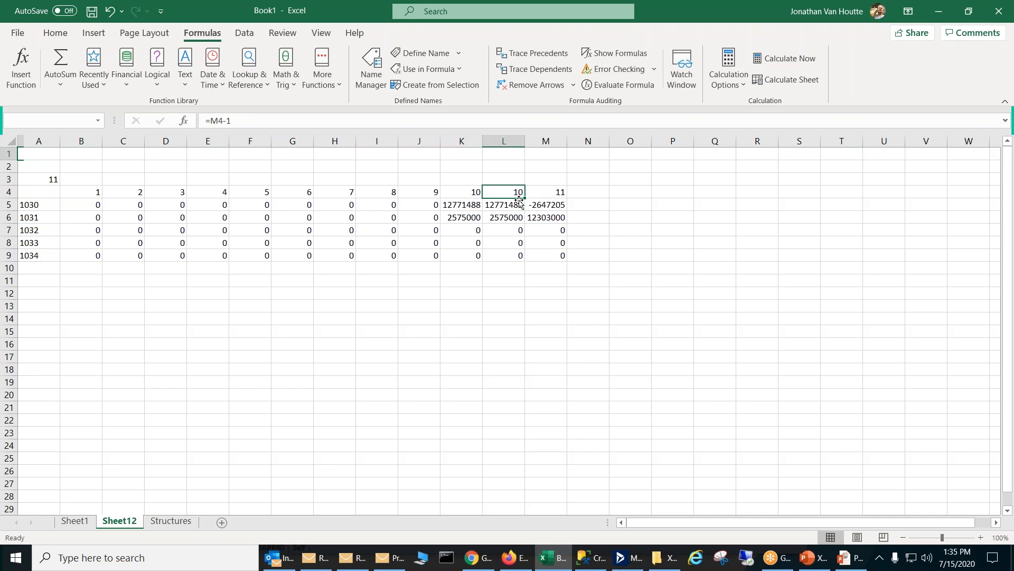
drag(524, 197, 84, 197)
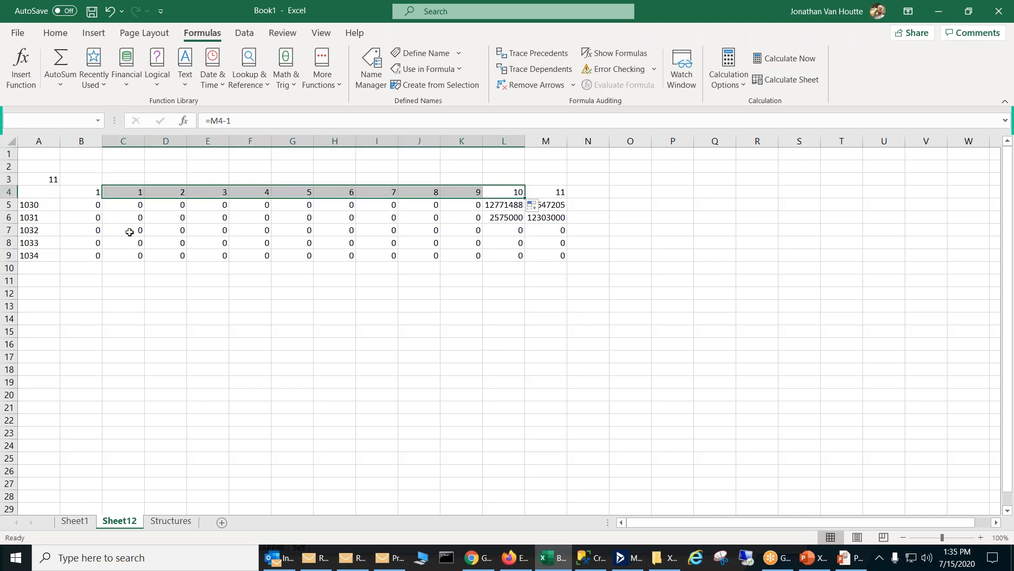
click(130, 231)
click(120, 193)
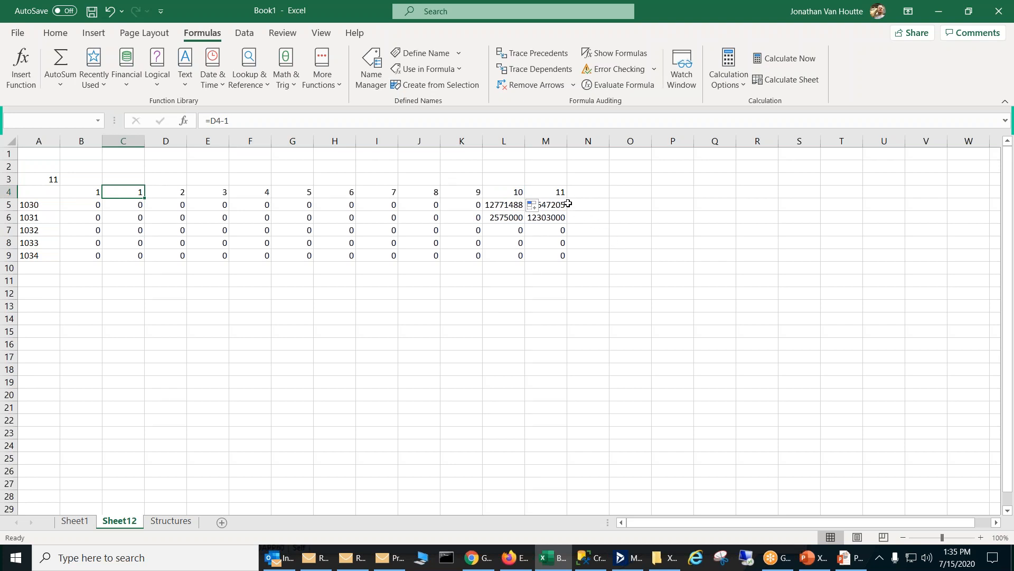
click(519, 194)
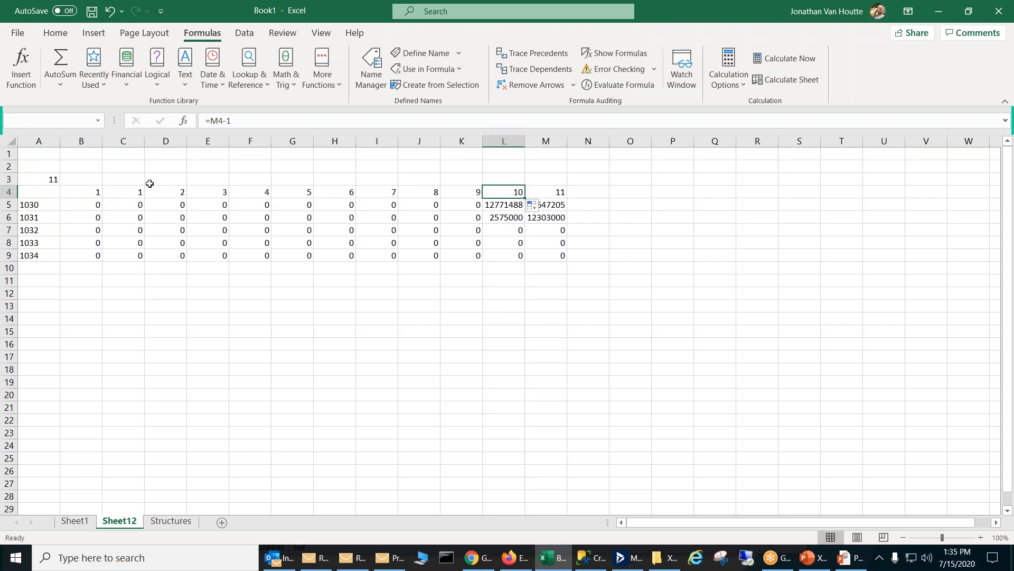
Step: Test the period headings by setting the Pd cell A3 to 12 and back to 11
click(44, 168)
click(45, 177)
text(12)
key(Return)
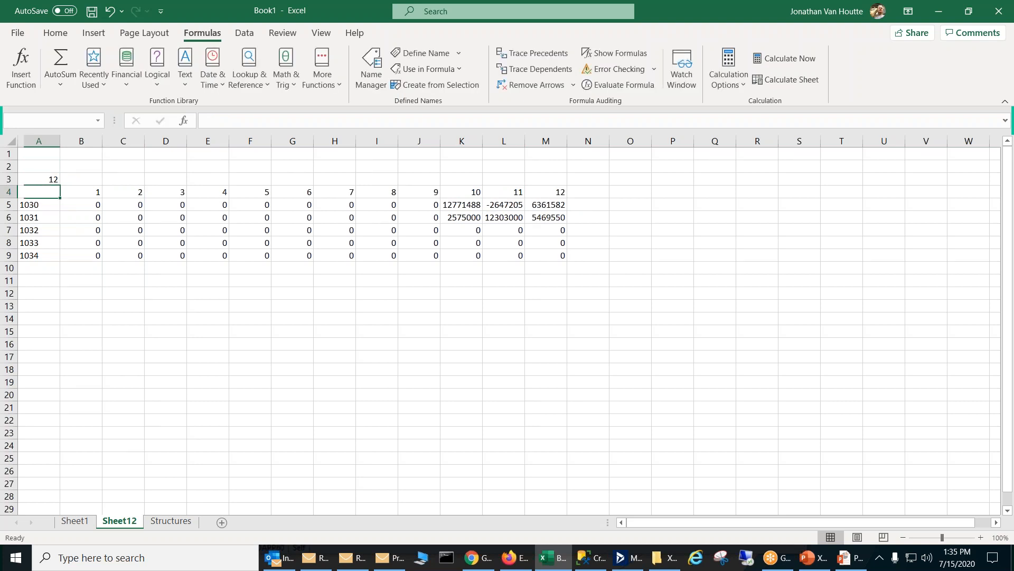
click(47, 179)
text(11)
key(Return)
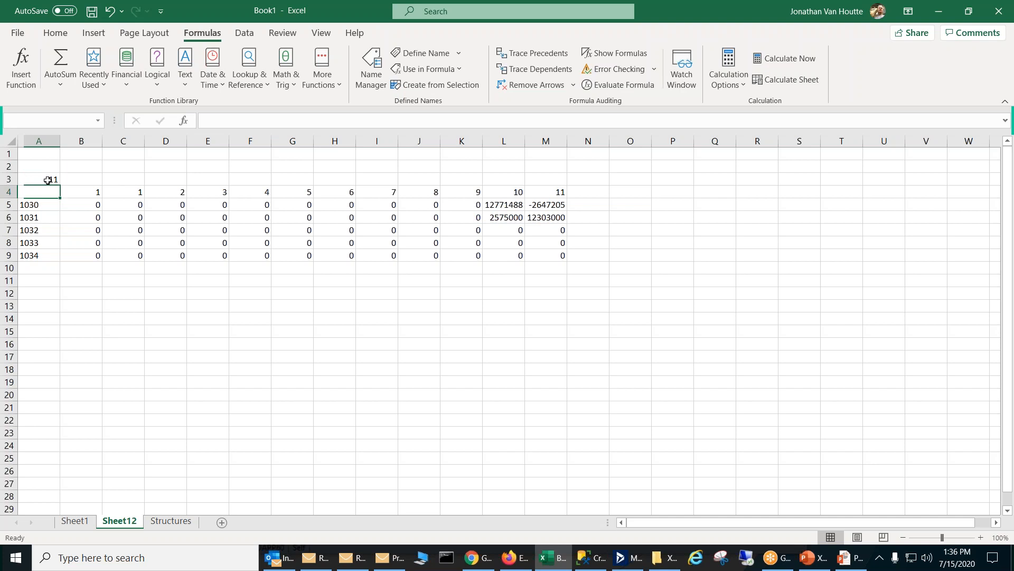
Step: Enter the formula =FiscYr in cell M3 above the last period and check the Sheet1 report settings
click(92, 191)
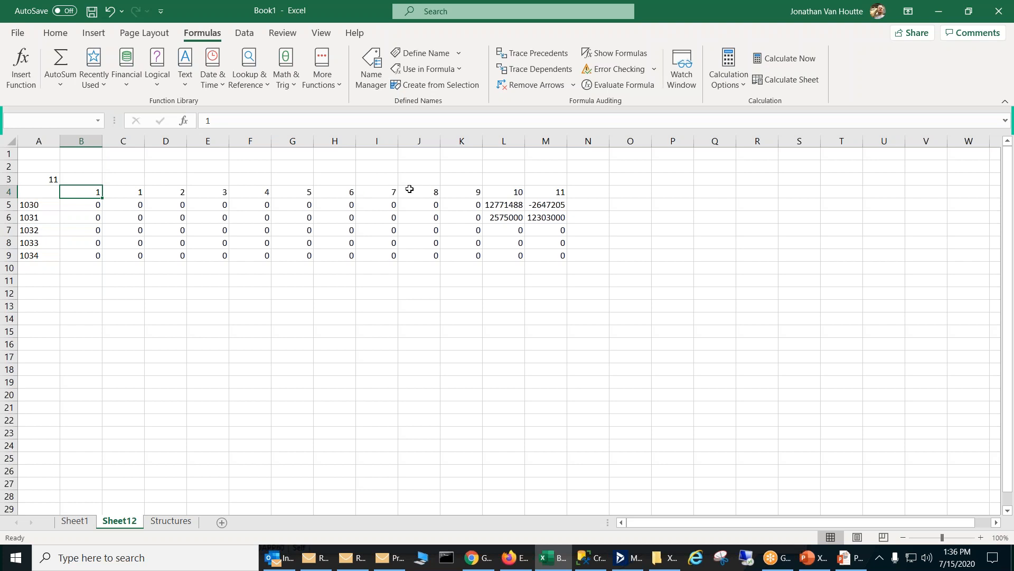
click(540, 180)
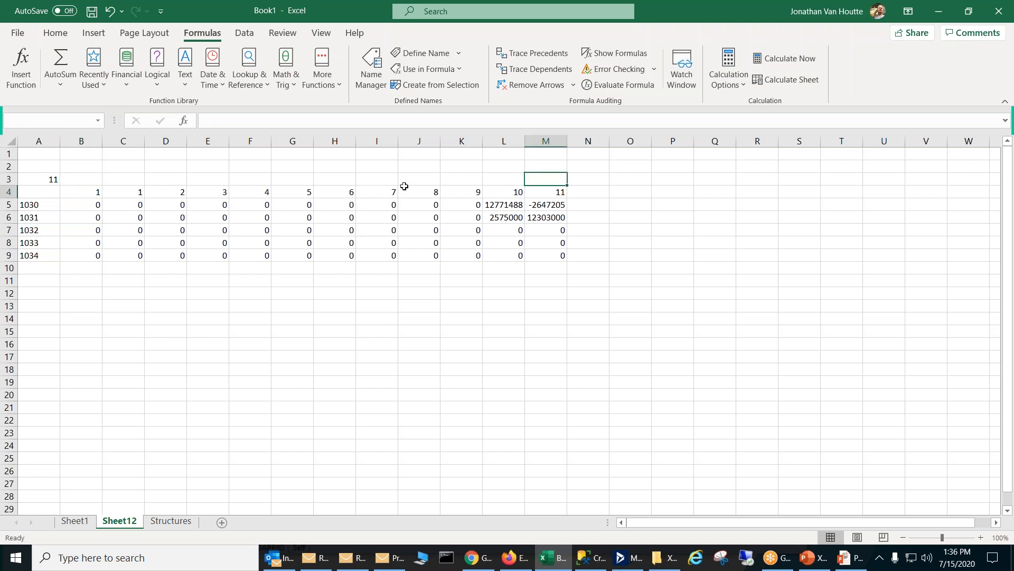
click(37, 168)
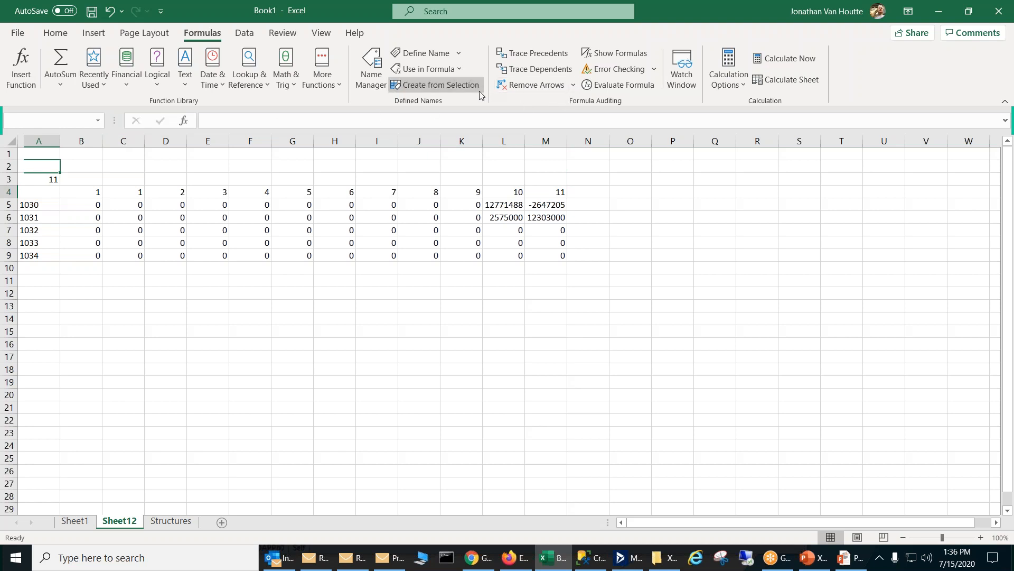
click(554, 180)
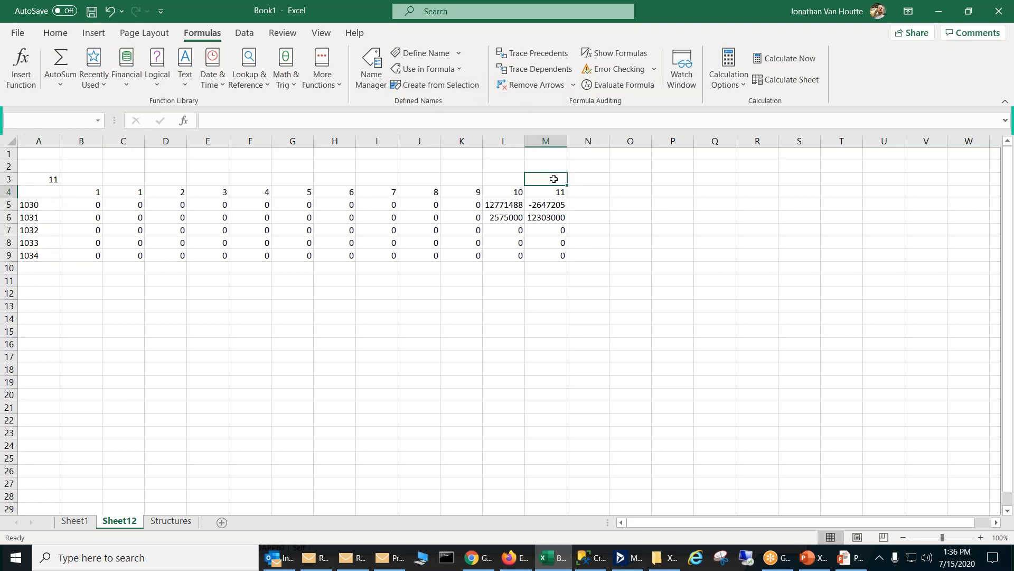
text(=fis)
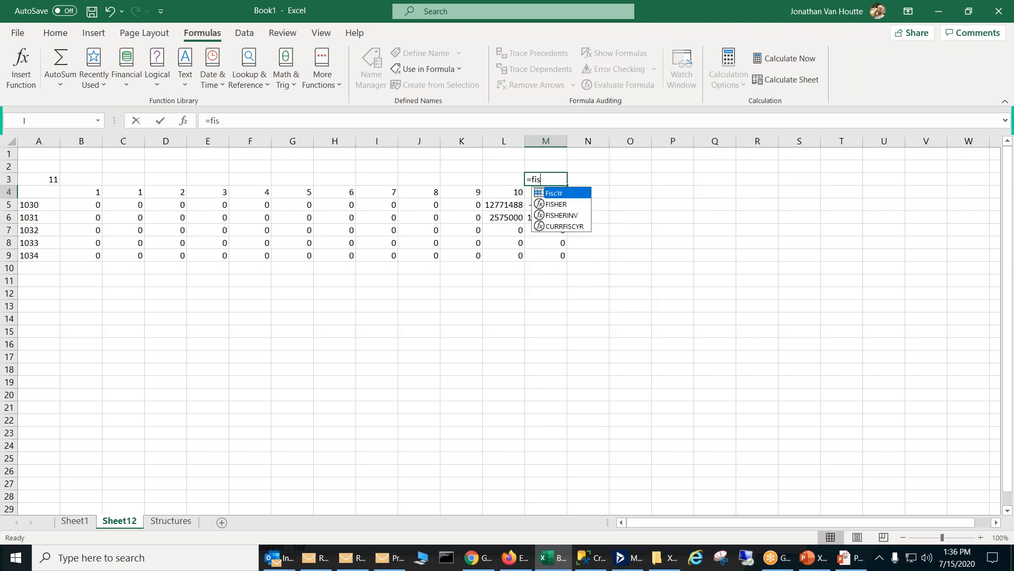
key(Tab)
key(Return)
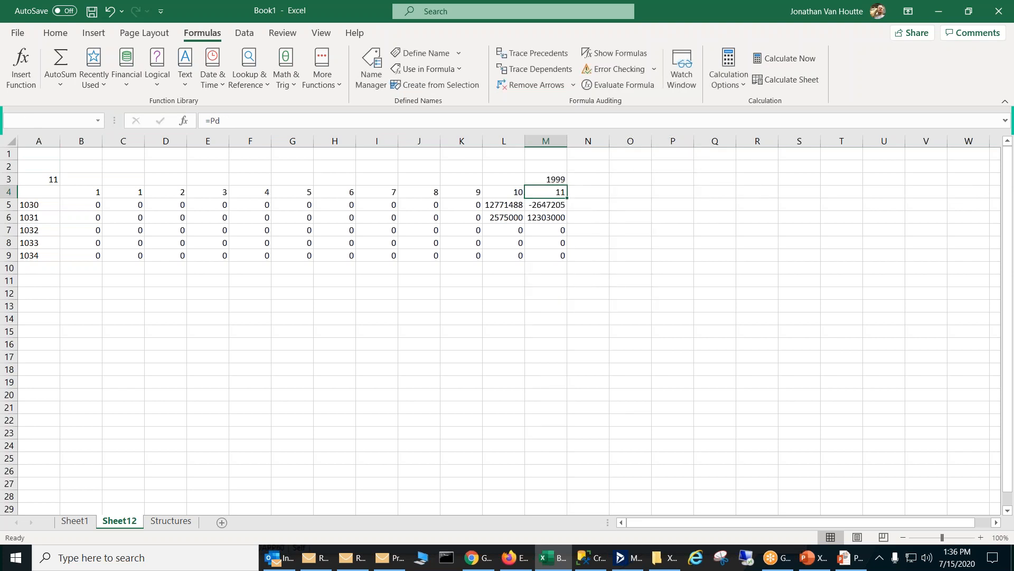
click(75, 522)
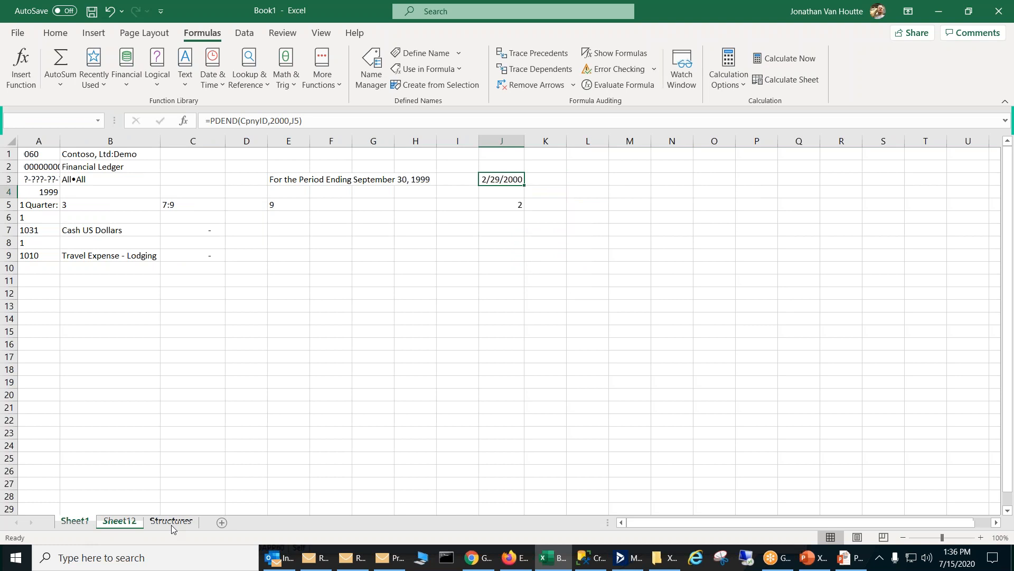
click(120, 522)
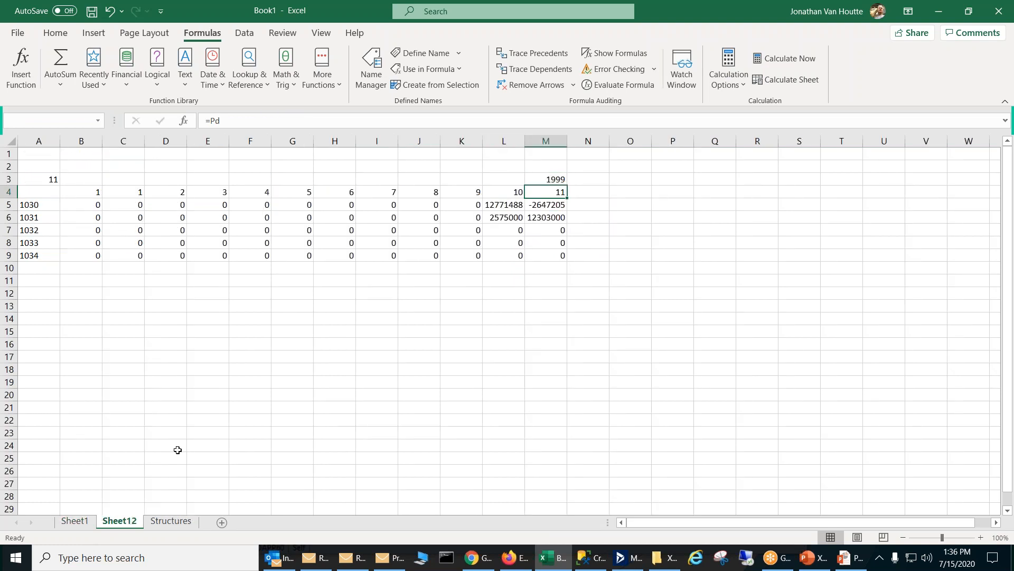
Step: Open the PTDBAL formula in cell L5 for editing
click(512, 205)
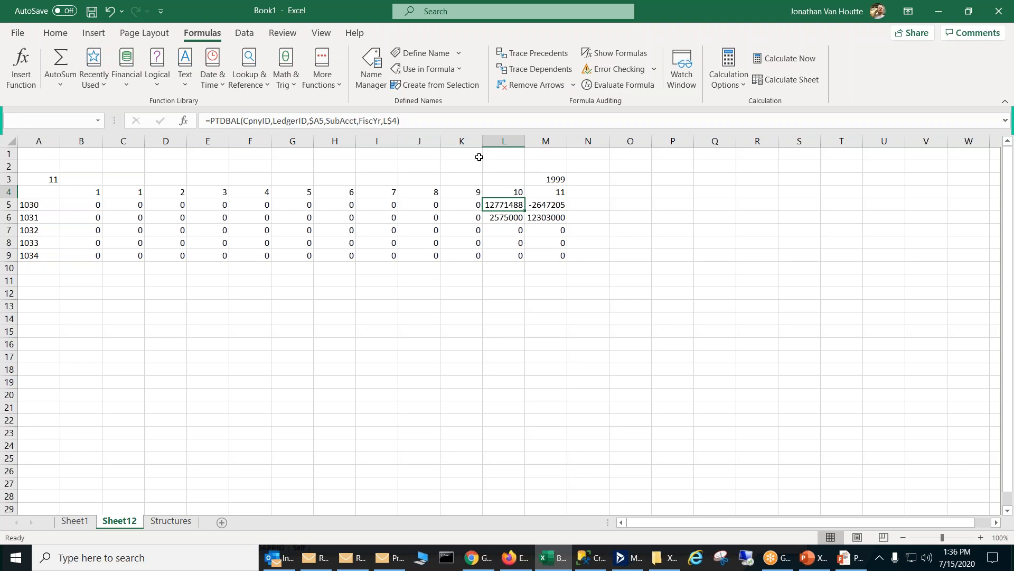
click(425, 121)
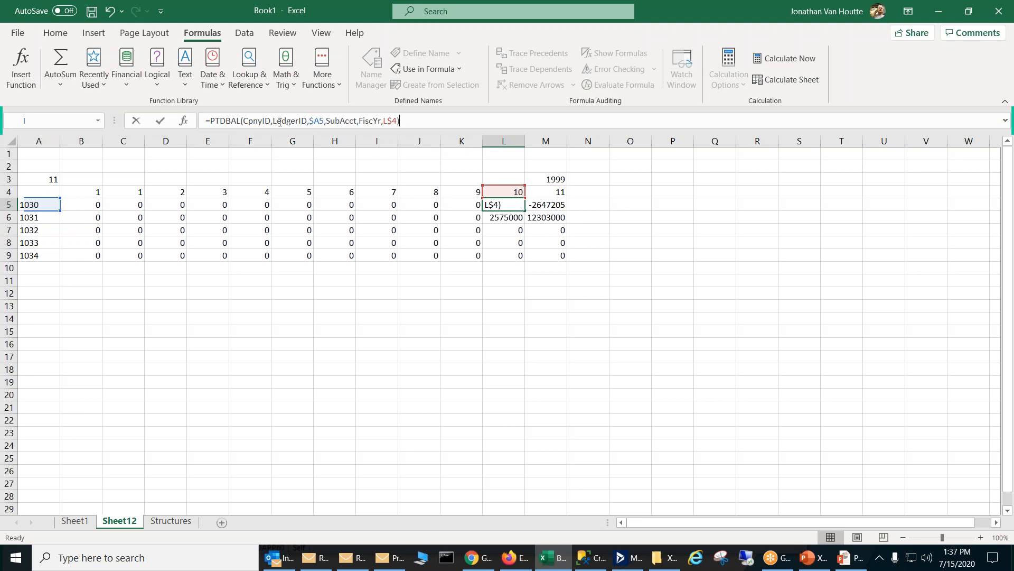
Step: Leave the L5 formula and change the period heading formula in cell L4 to =IF(M41,12,M4-1)
key(Return)
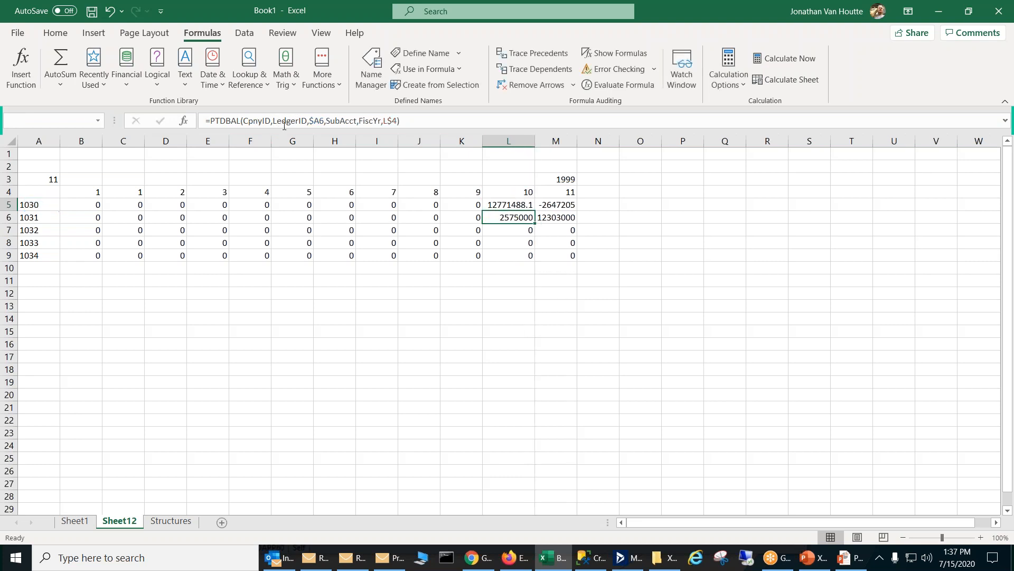
click(557, 181)
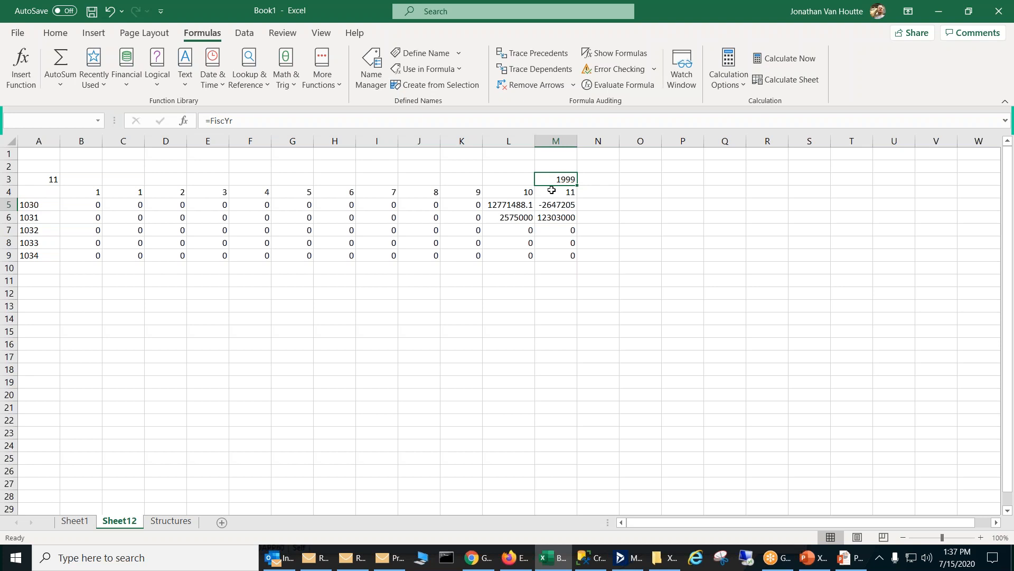
click(523, 192)
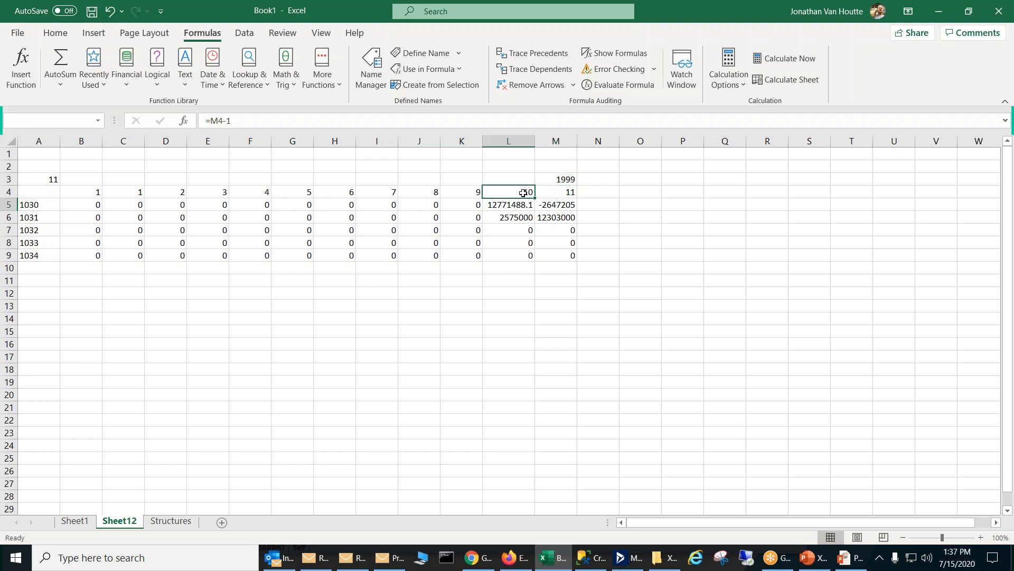
click(210, 121)
text(if()
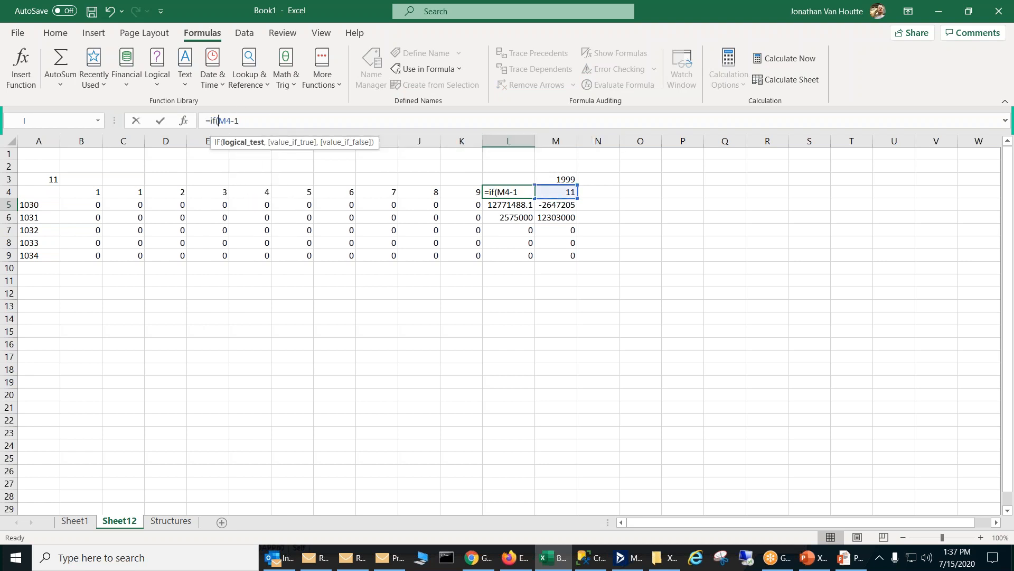
click(559, 193)
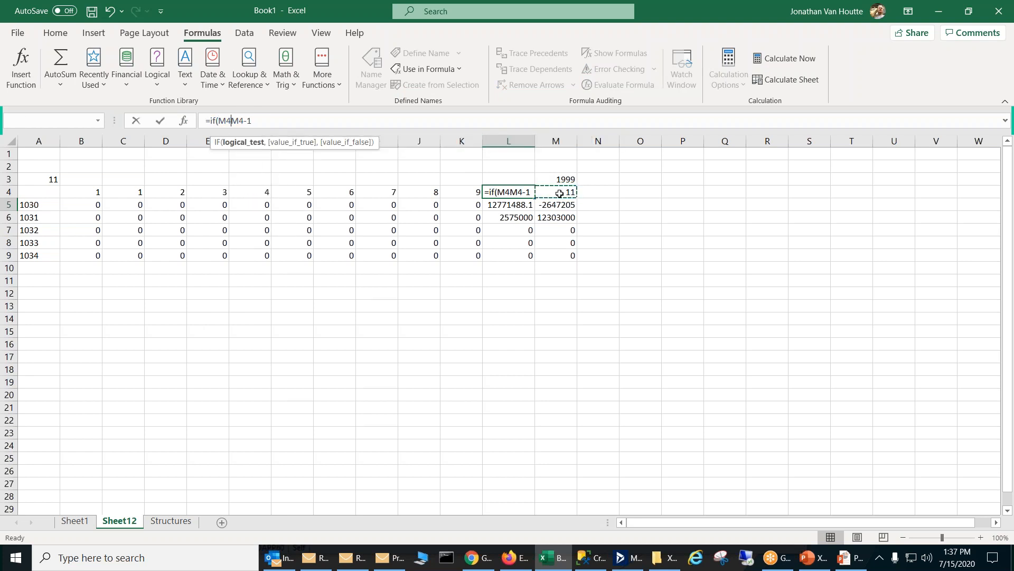
text(1,12,)
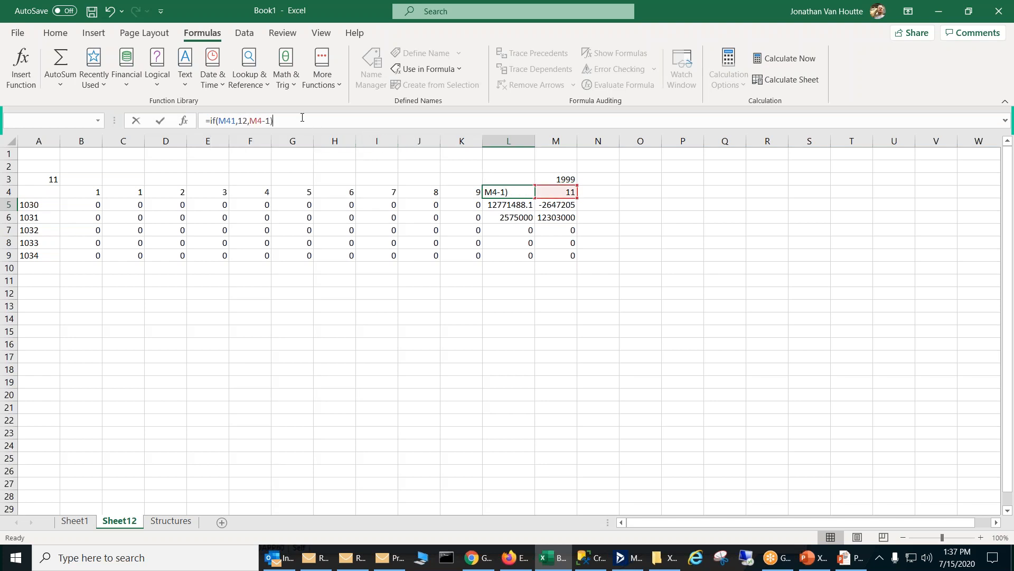
key(Return)
Step: Fill the L4 formula across row 4 back to column B and check the copied formula in B4
click(500, 191)
drag(533, 198, 81, 207)
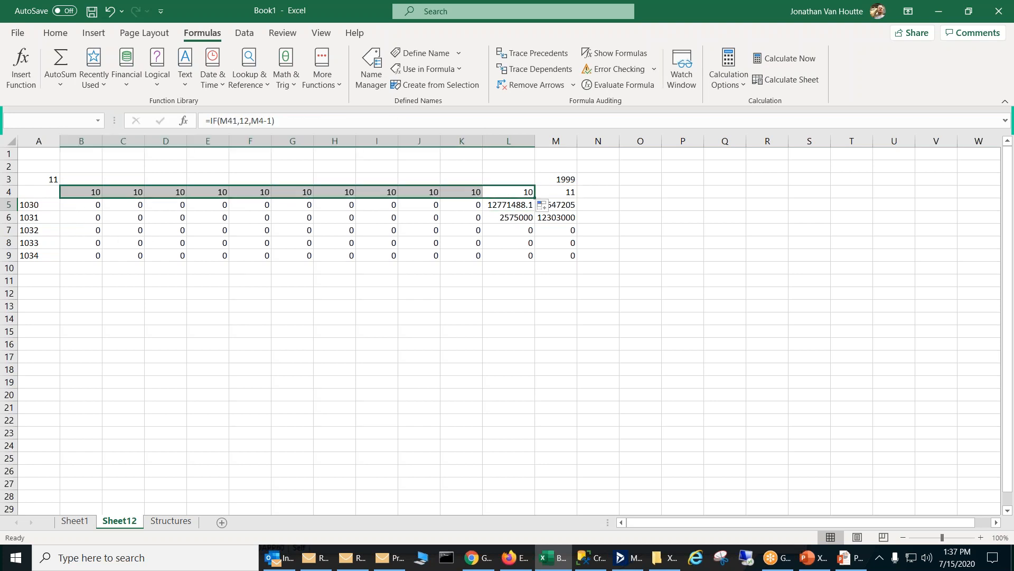
click(90, 215)
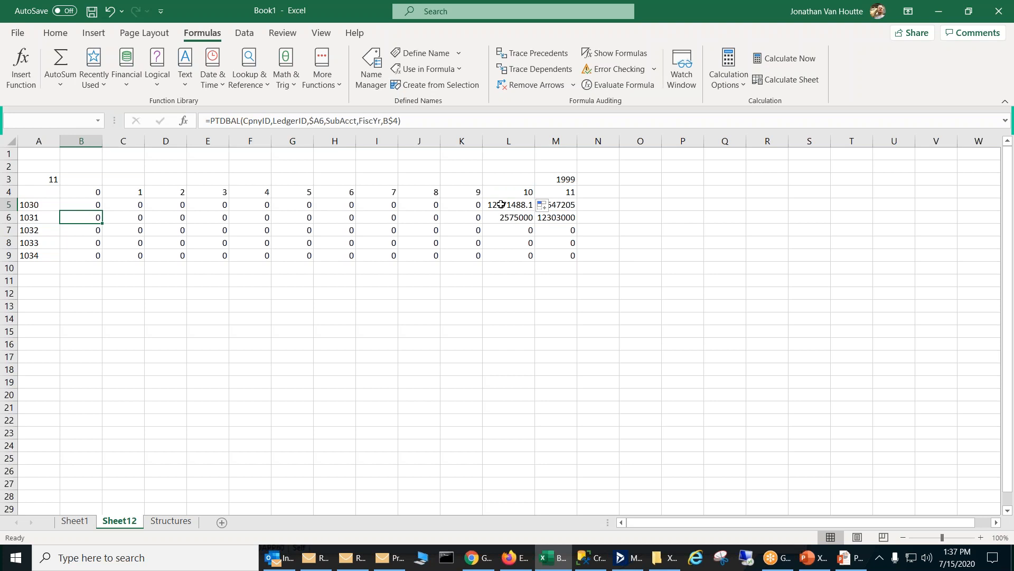
click(516, 193)
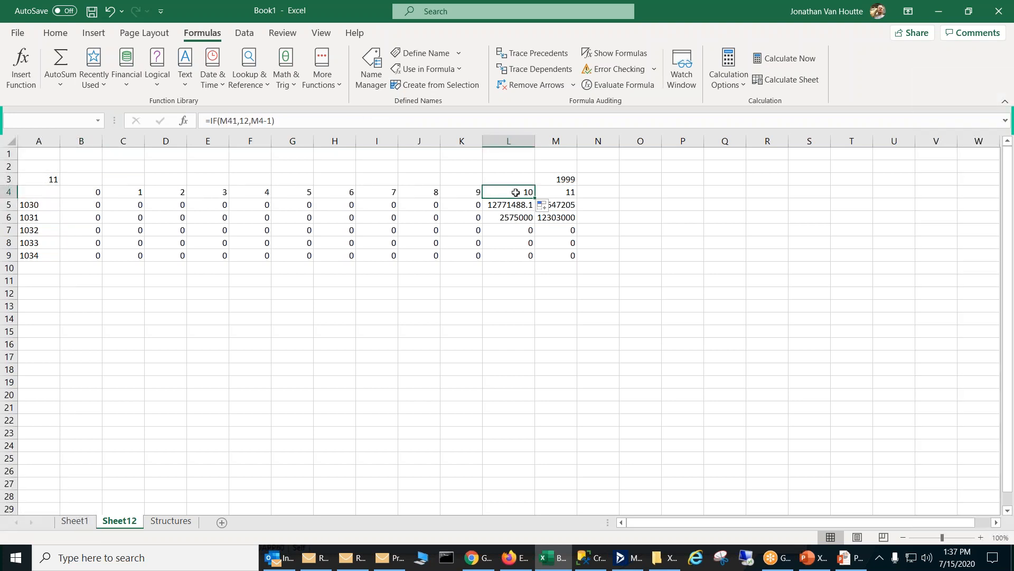
click(98, 193)
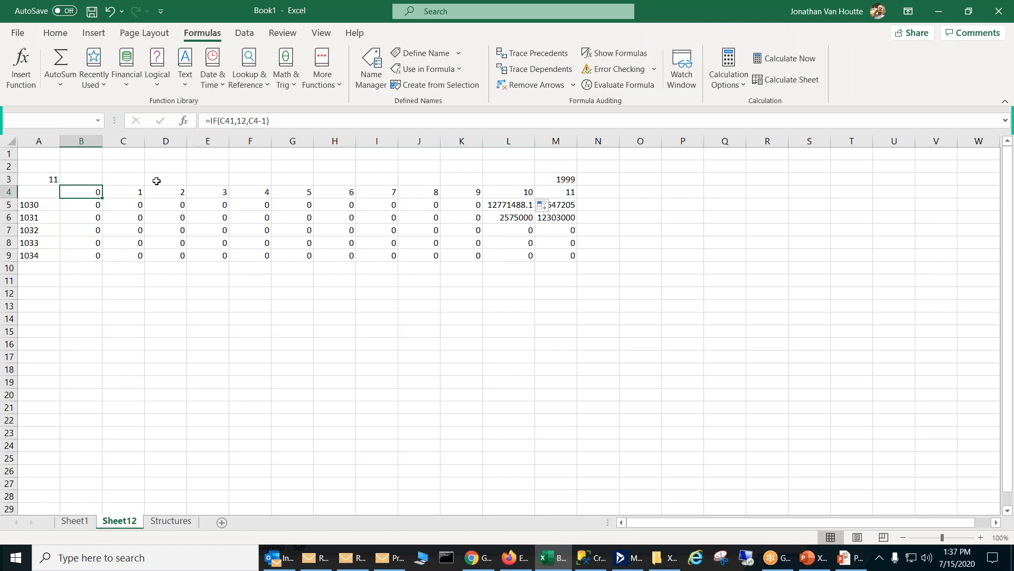
Step: Correct the period heading formula in cell B4 to =IF(C4=1,12,C4-1)
click(235, 121)
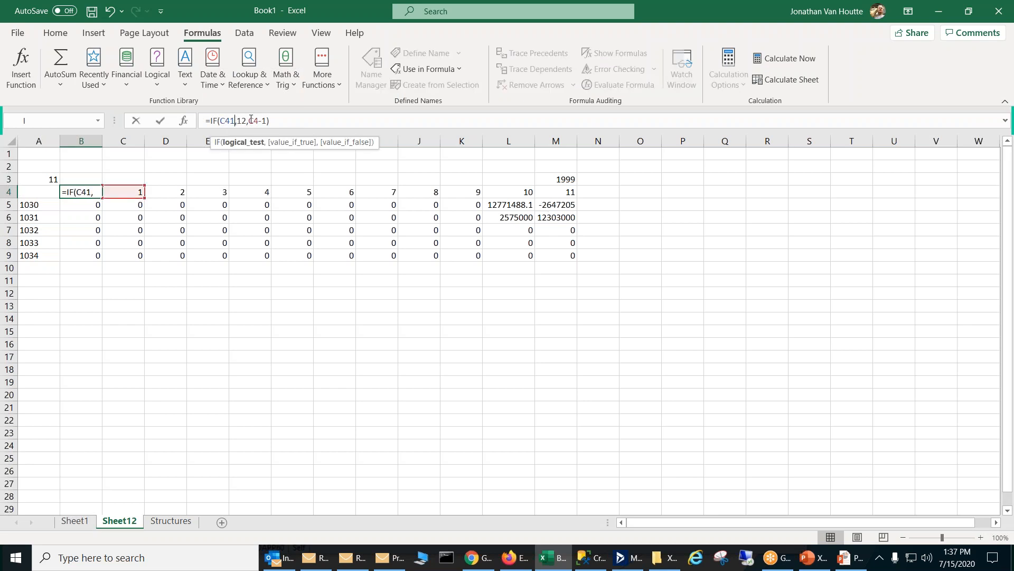
text(=1)
key(Return)
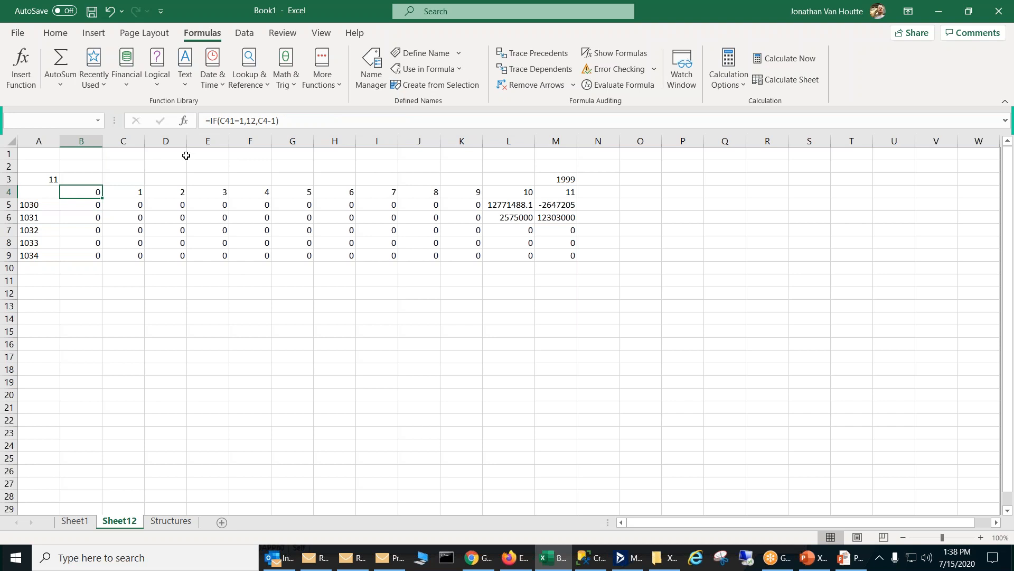
click(237, 121)
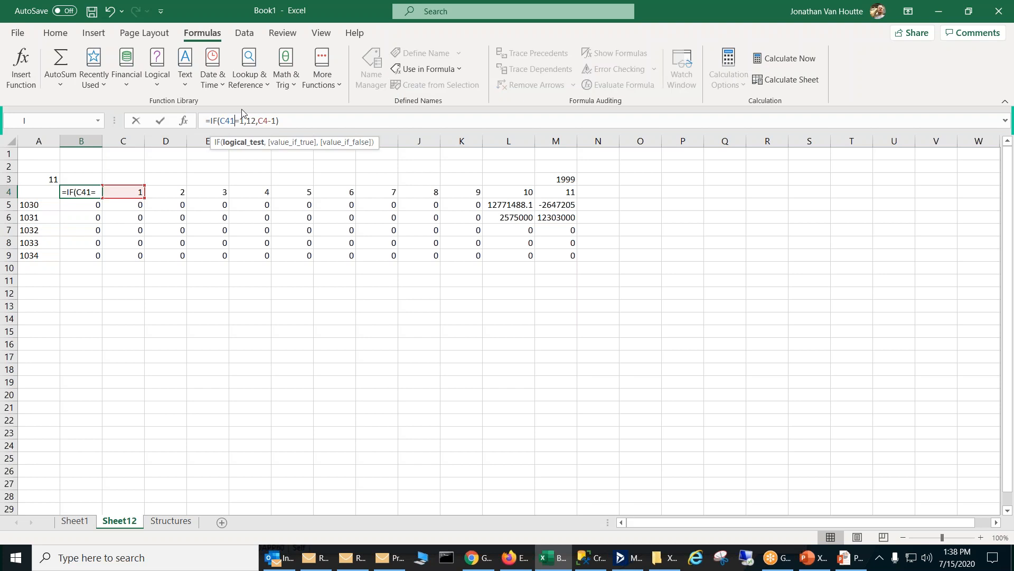
key(Return)
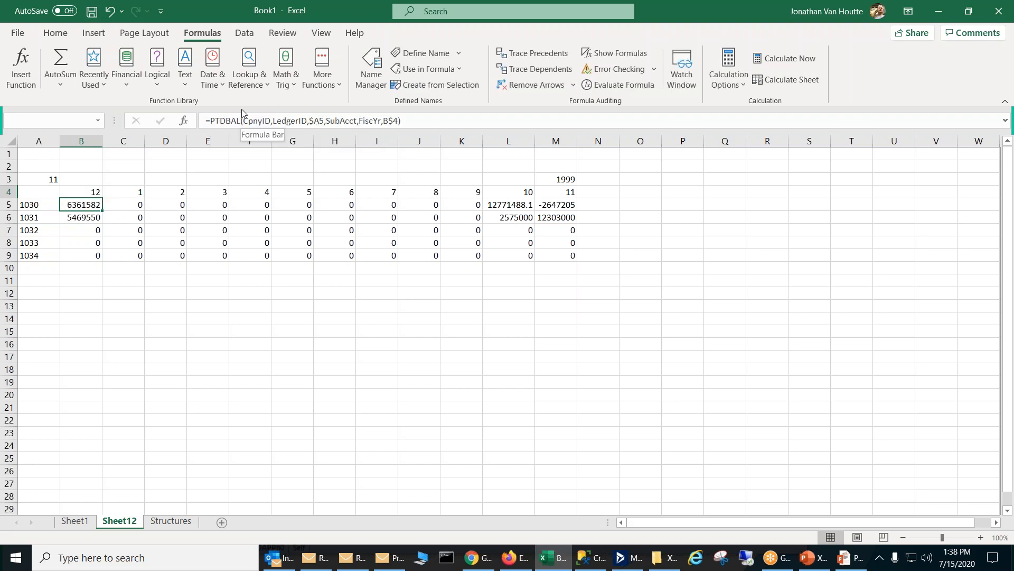
Step: Fill the corrected B4 formula across row 4 to column L and recheck B4
click(96, 194)
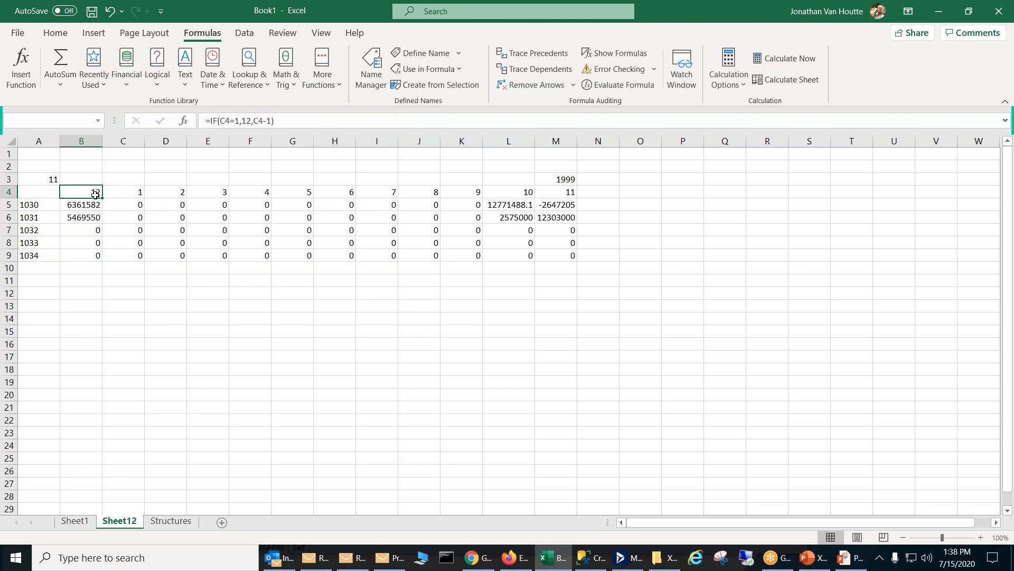
drag(102, 198, 532, 191)
click(486, 265)
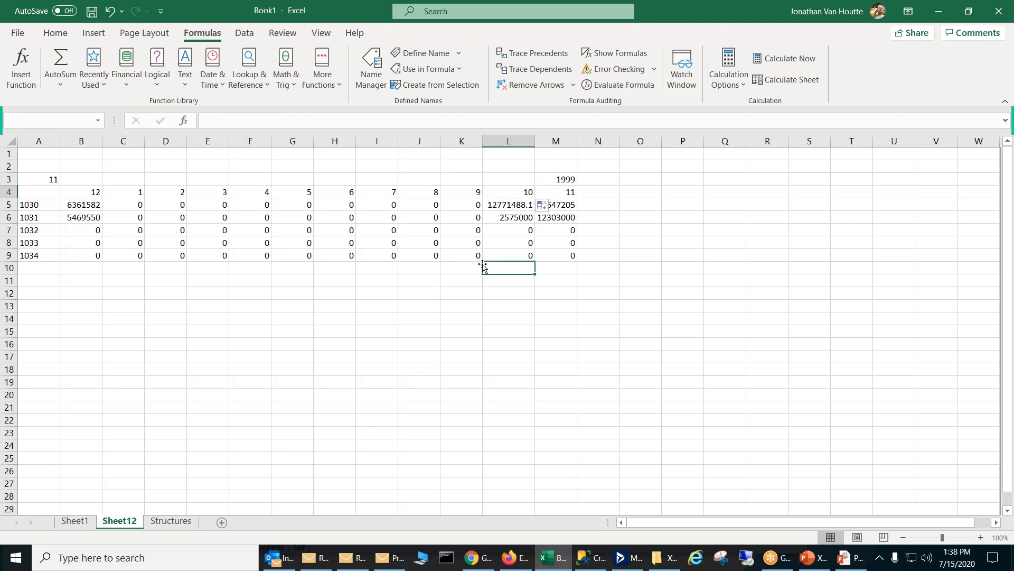
click(93, 197)
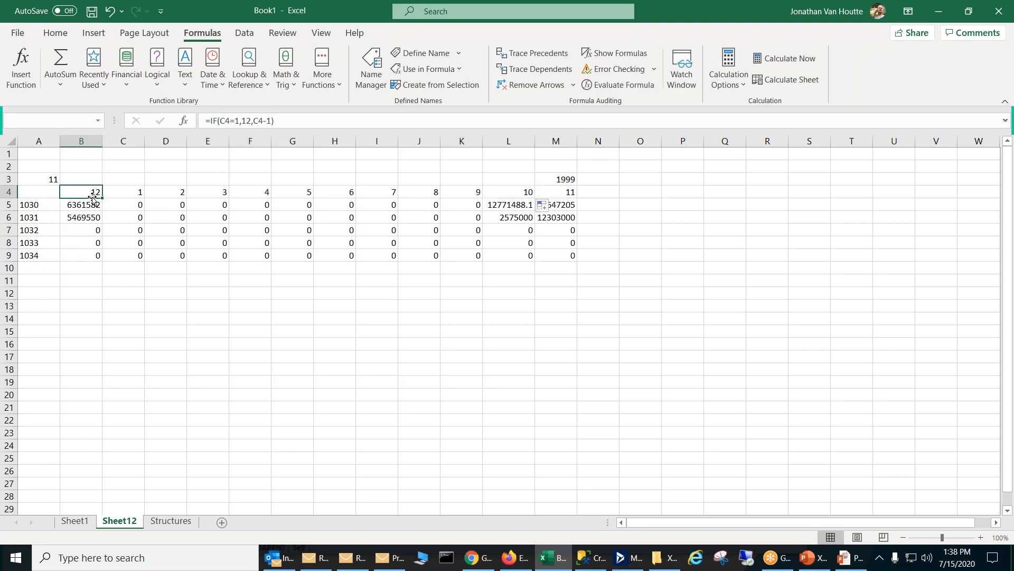
Step: Start an IF formula in cell L3 for the fiscal year heading with the logical test M4=1
click(508, 180)
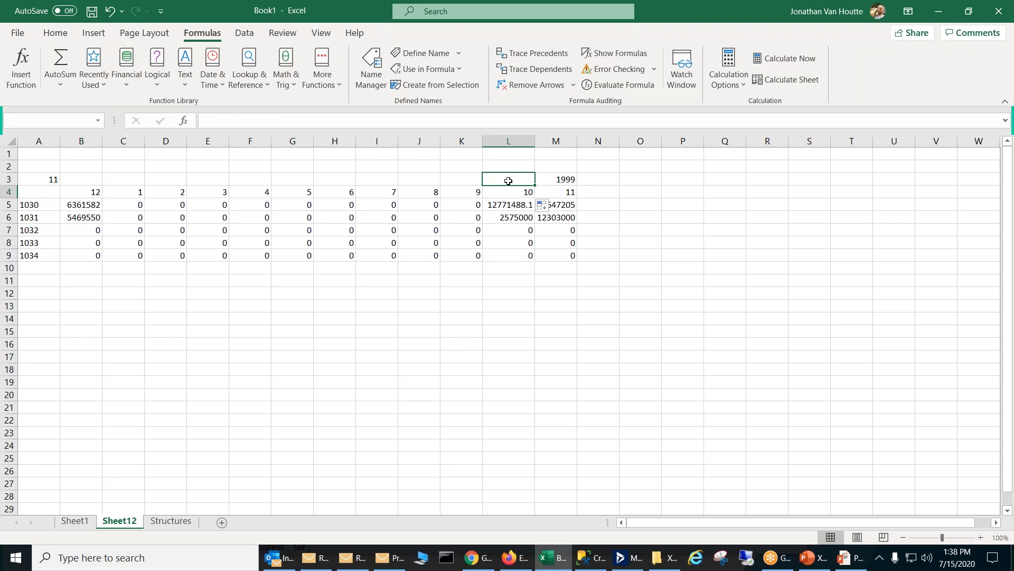
text(=)
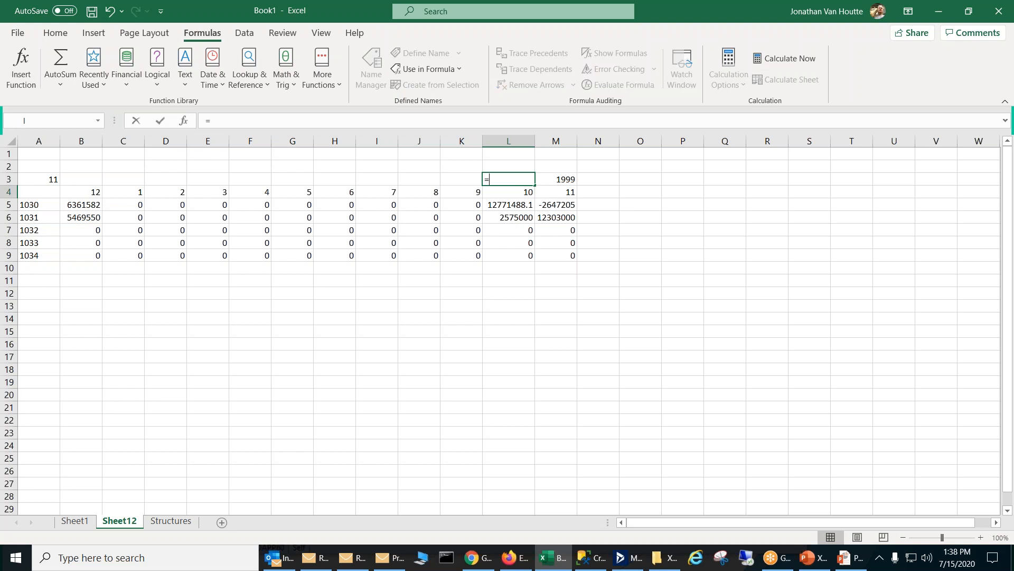
click(550, 193)
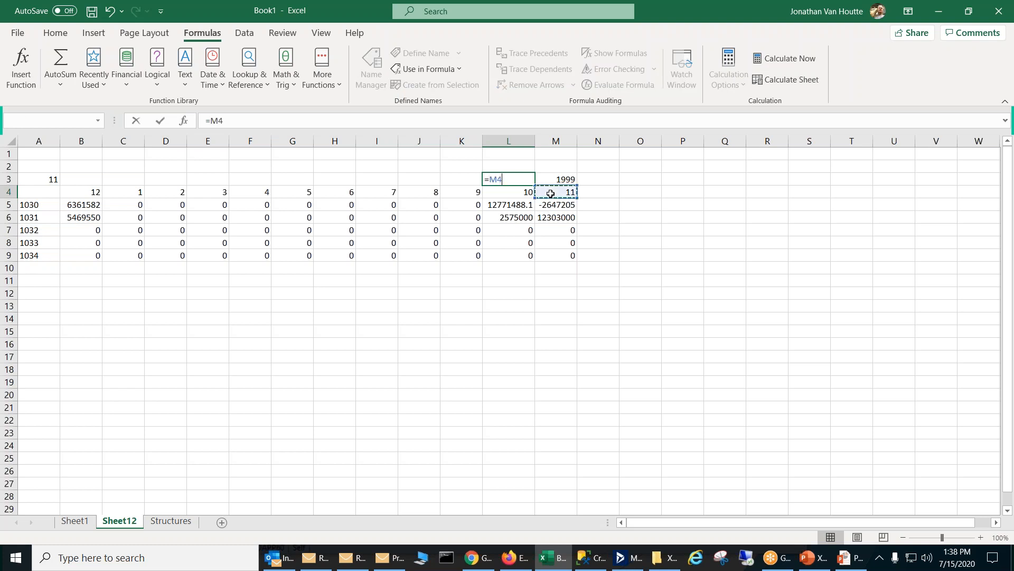
key(BackSpace)
key(BackSpace)
text(i)
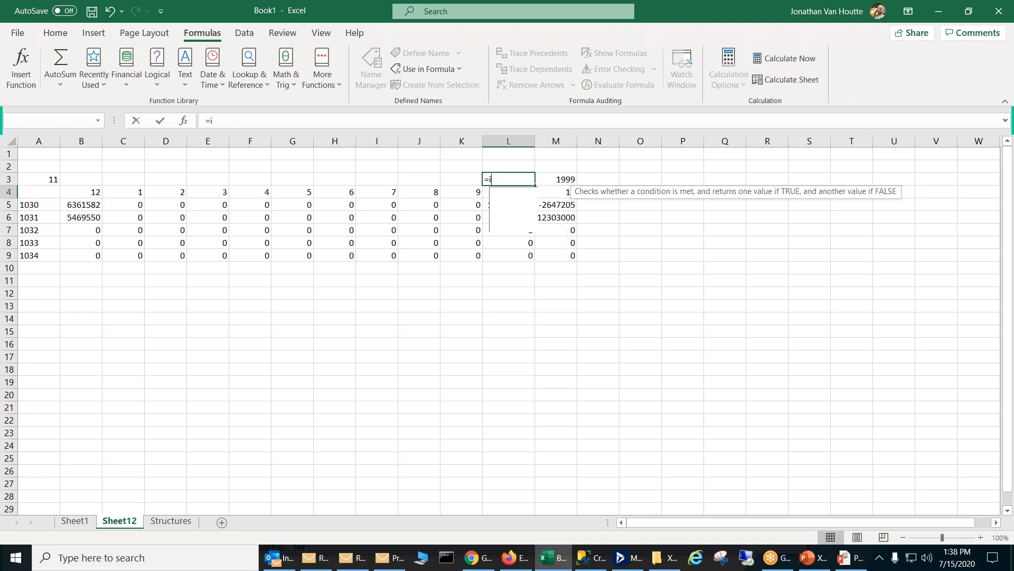
text(f()
key(BackSpace)
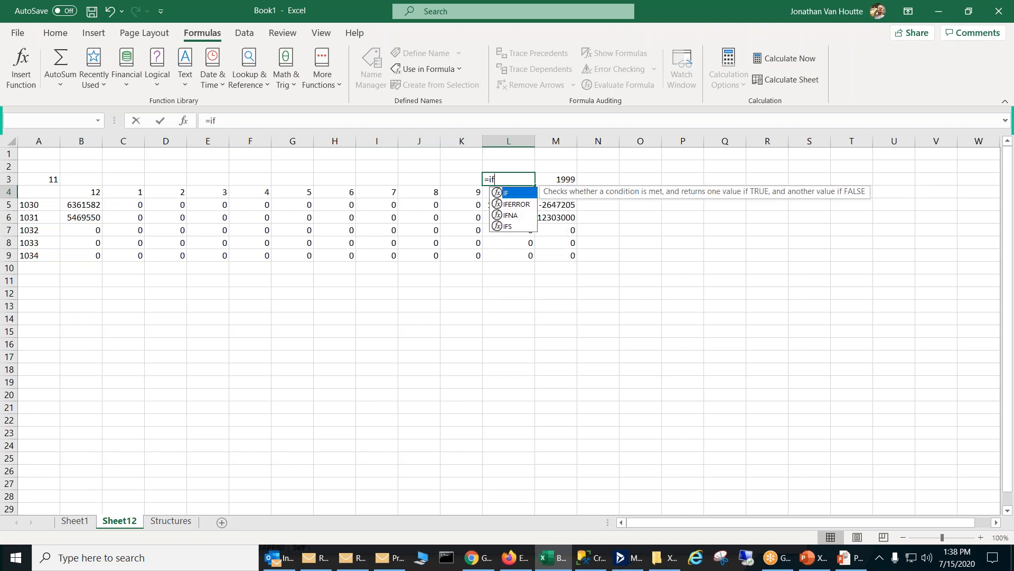
text(()
click(602, 210)
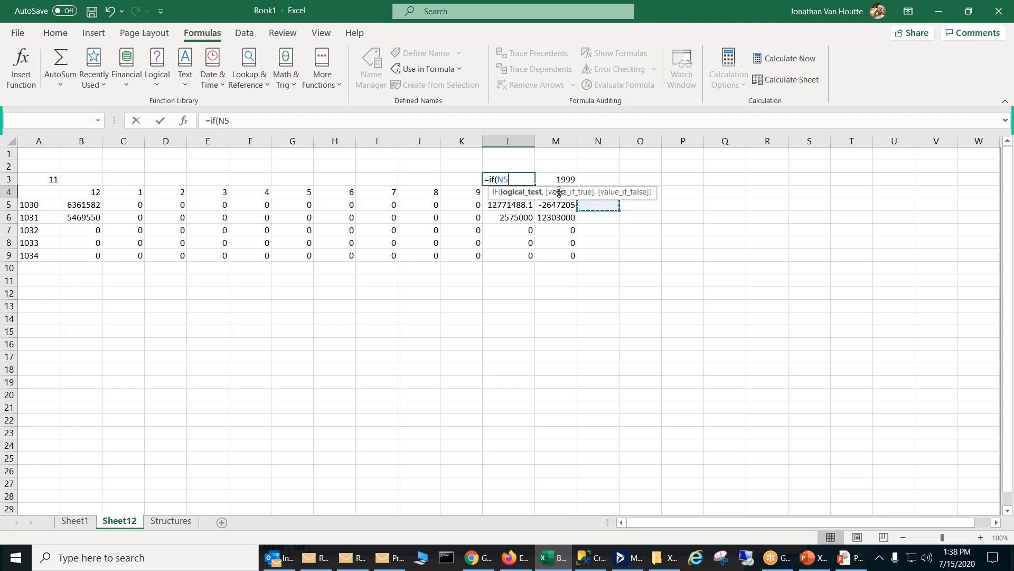
click(586, 197)
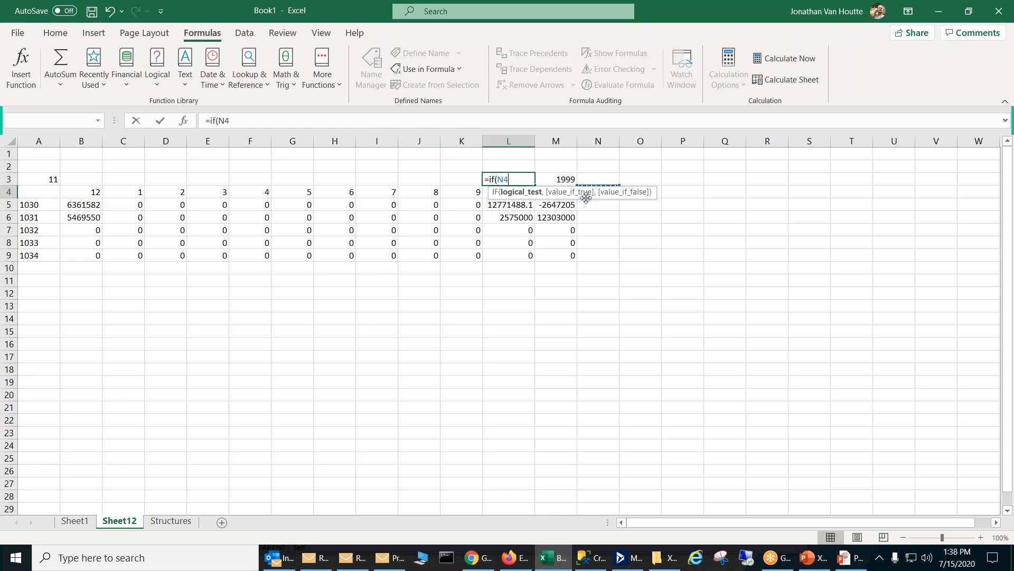
key(Left)
text(=1,)
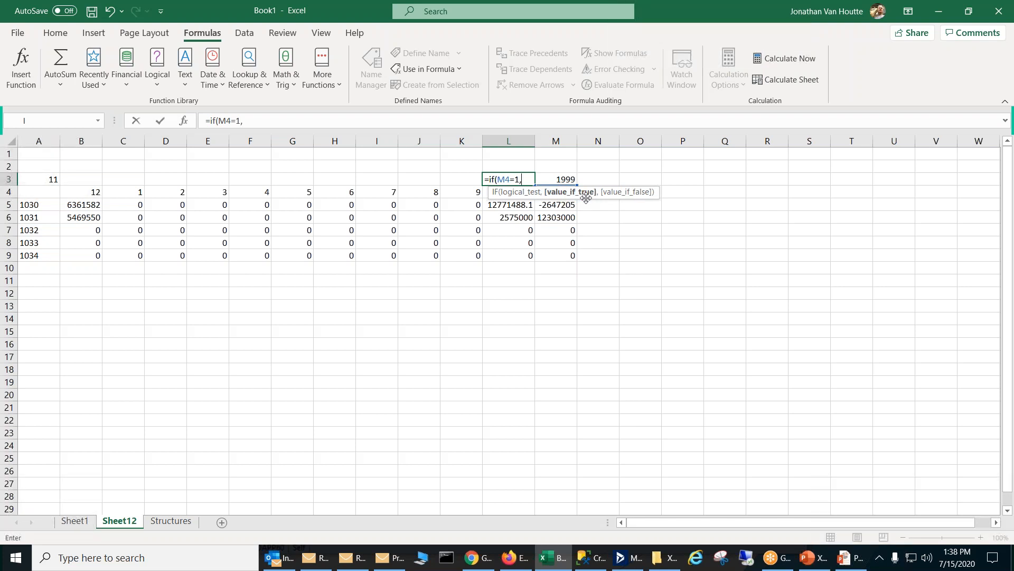
text(fi)
Step: Complete the L3 formula with M3-1 as the true value and M3 as the false value
key(BackSpace)
key(BackSpace)
click(566, 180)
text(-1,)
text(m3)
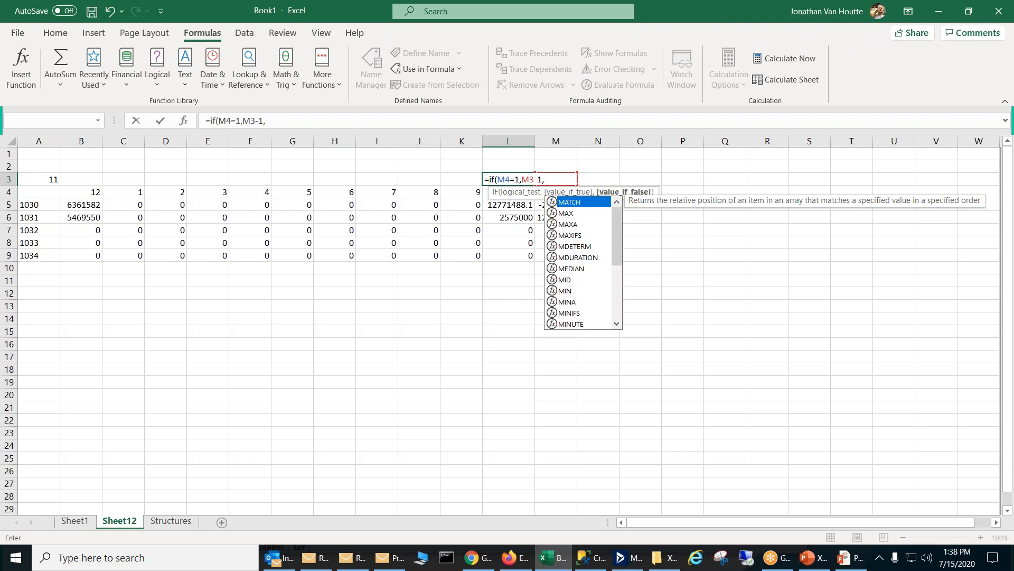
text())
key(Return)
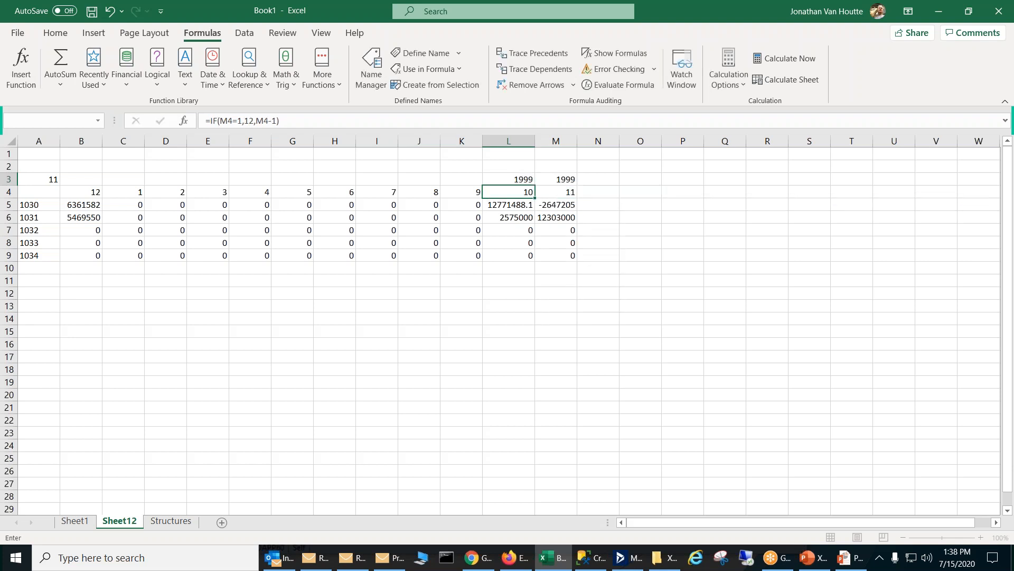
Step: Fill the L3 fiscal year formula across row 3 back to column B and check the copy in B3
click(518, 182)
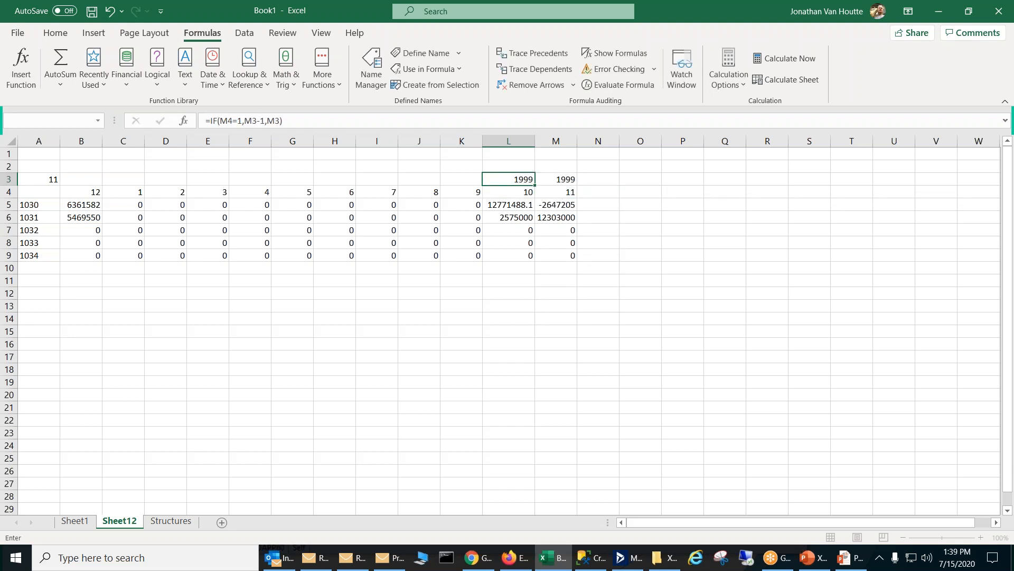
drag(533, 187, 74, 180)
click(89, 217)
click(91, 178)
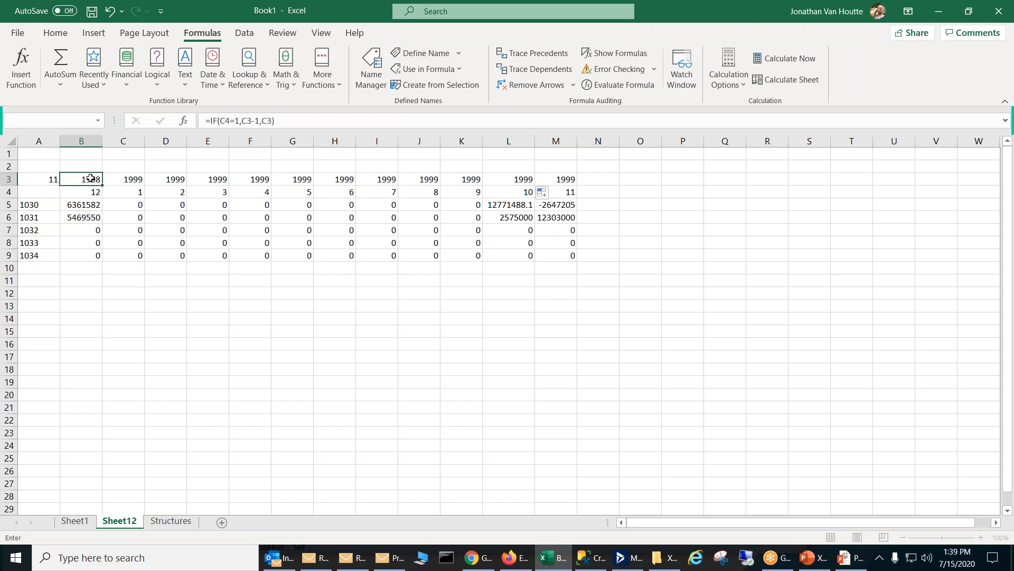
Step: Replace FiscYr in the B5 PTDBAL formula with the row-locked reference B$3
click(85, 205)
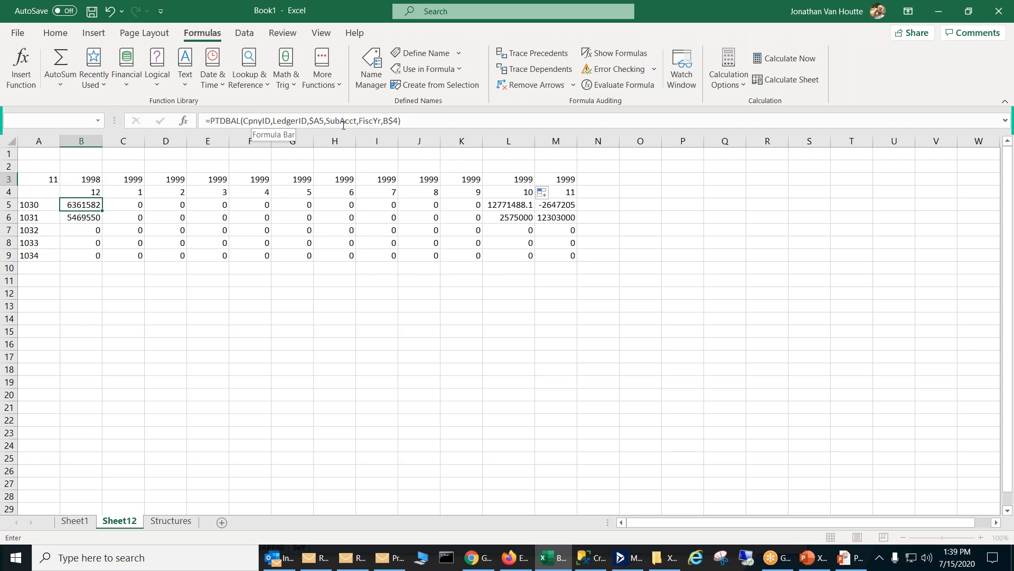
double_click(372, 121)
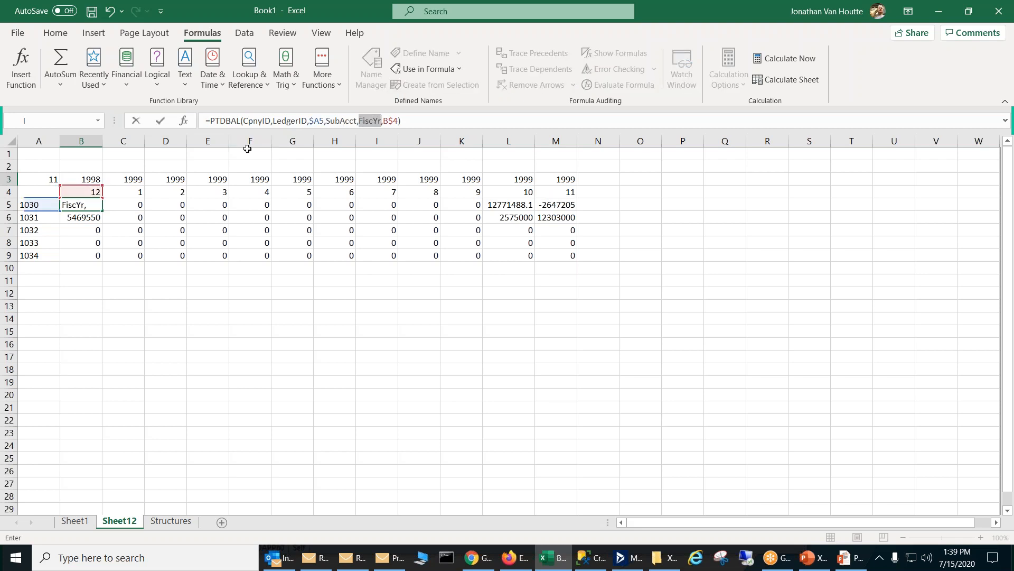
click(82, 182)
key(F4)
key(F4)
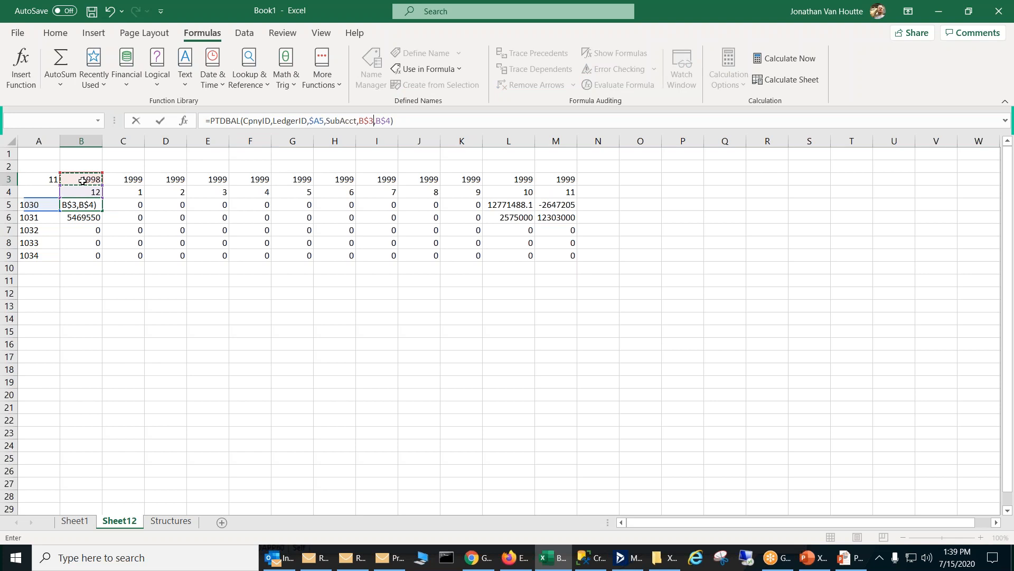
key(Return)
Step: Fill the B5 formula across to column M and down through row 9
click(89, 205)
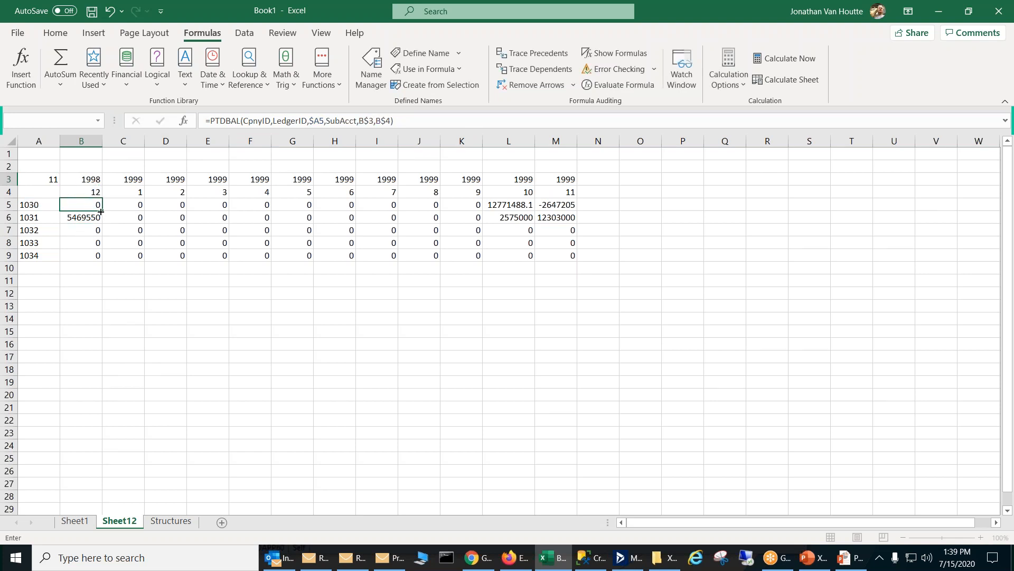
drag(101, 211, 589, 196)
double_click(576, 210)
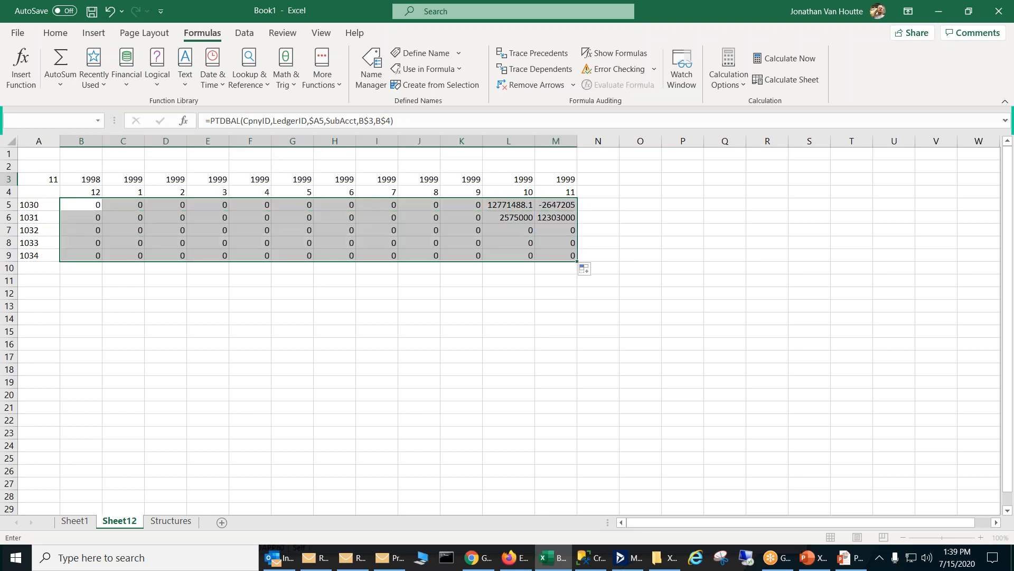
click(605, 280)
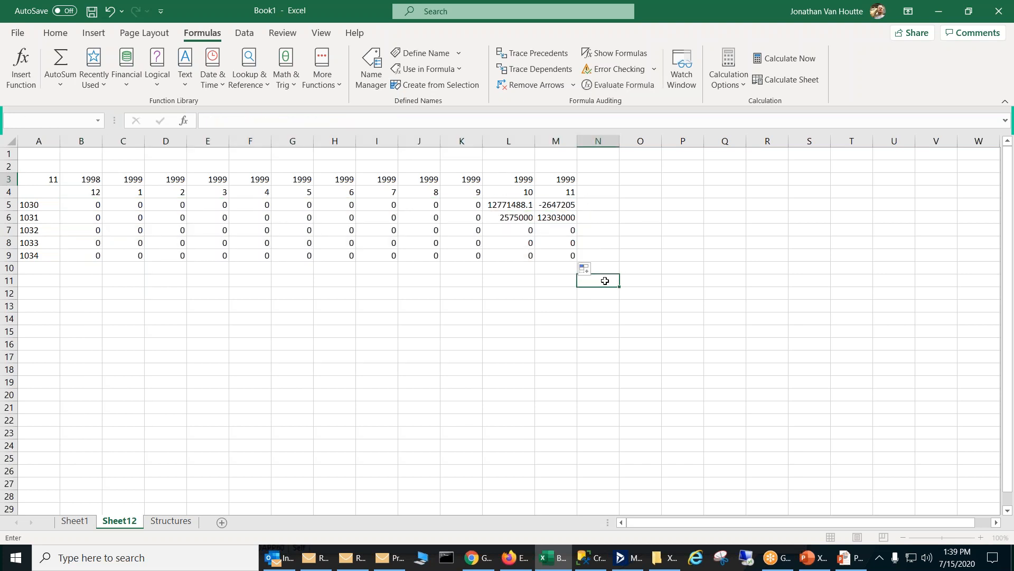
Step: Test the rolling period and fiscal year headings by setting the period in A3 to 6 and to 12
click(52, 179)
text(6)
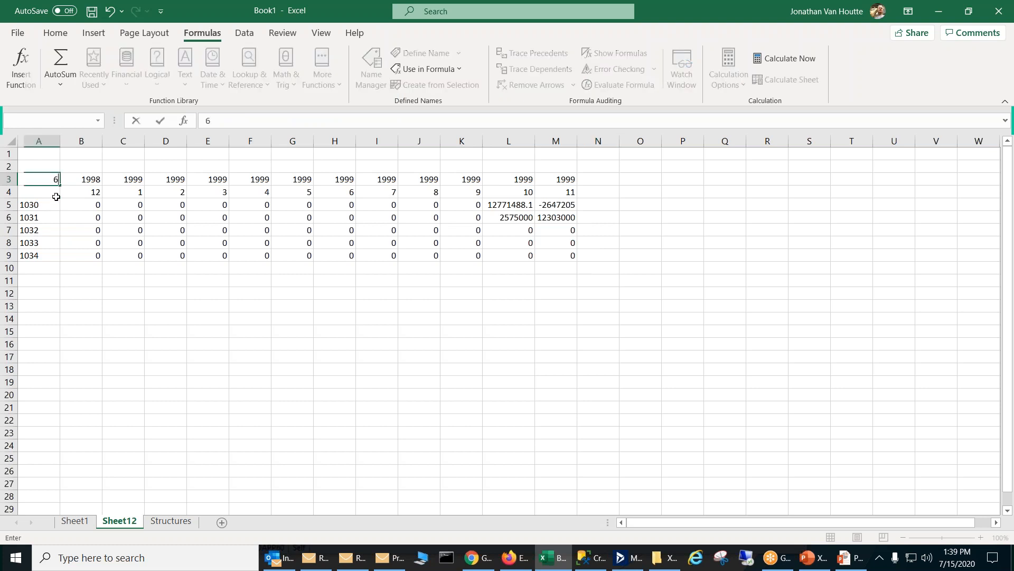
key(Return)
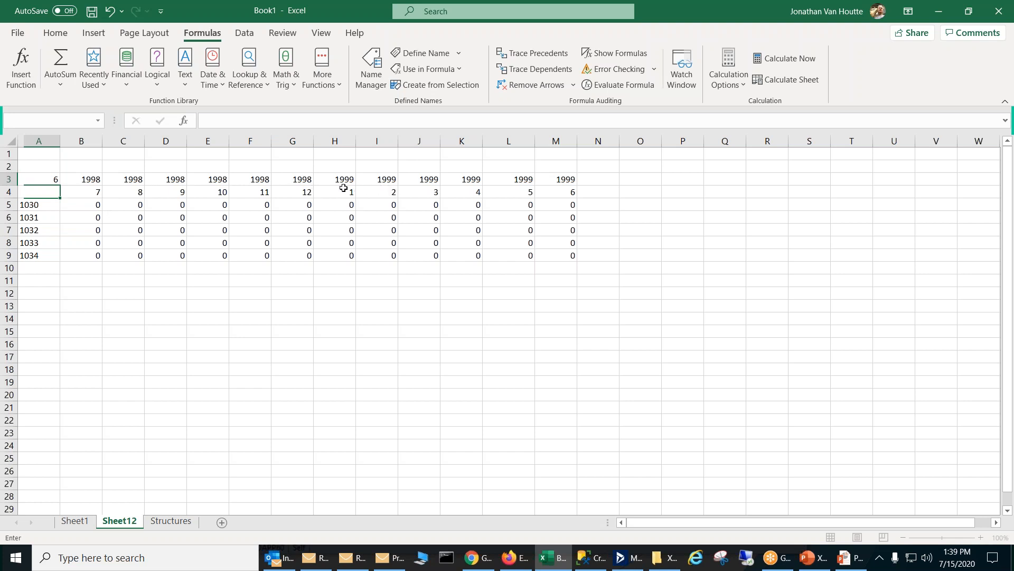
click(56, 180)
text(12)
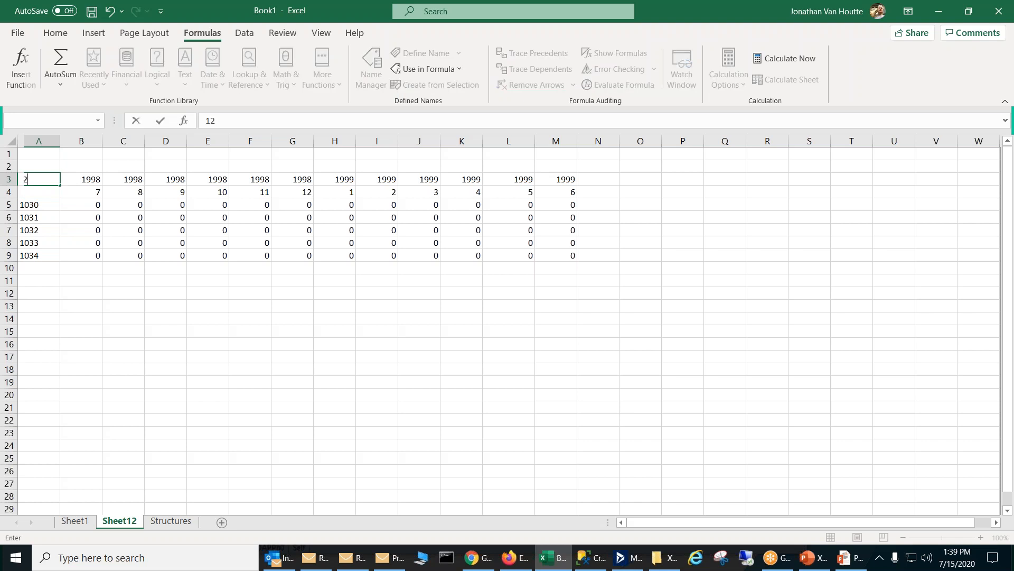
key(Return)
Step: Set the period in A3 to 10 and check the fiscal year formula in L3
click(56, 181)
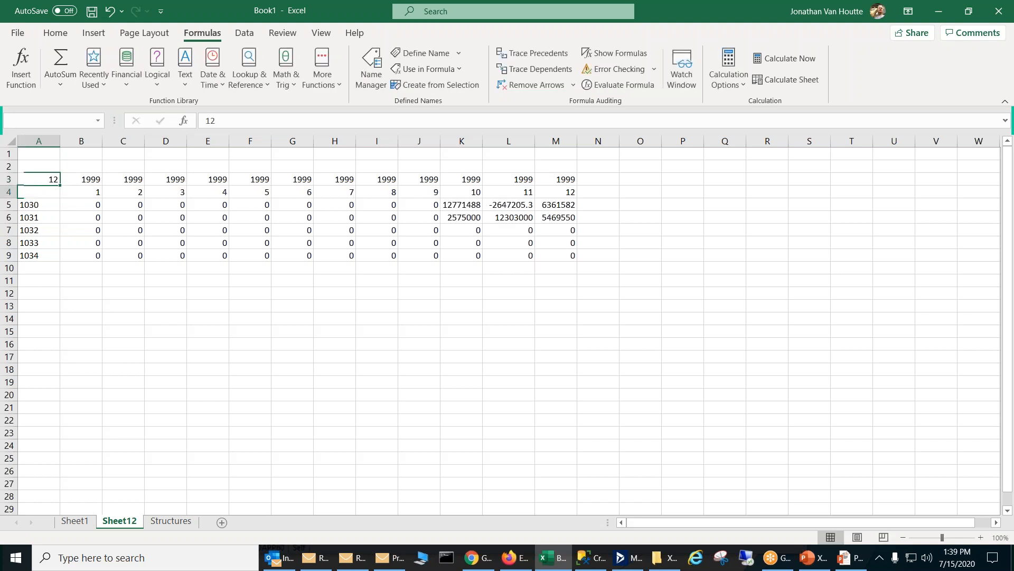
text(10)
key(Return)
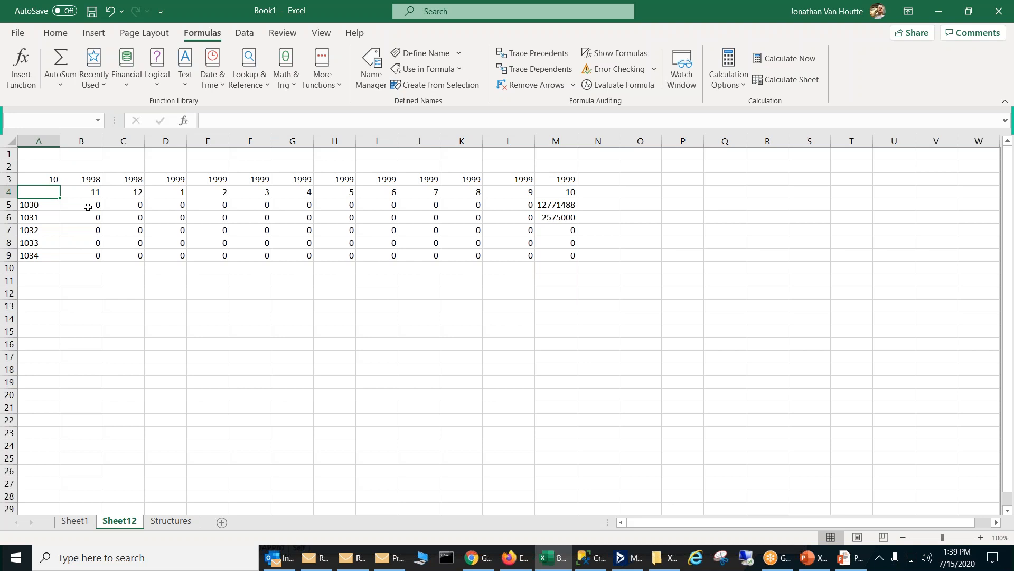
click(508, 182)
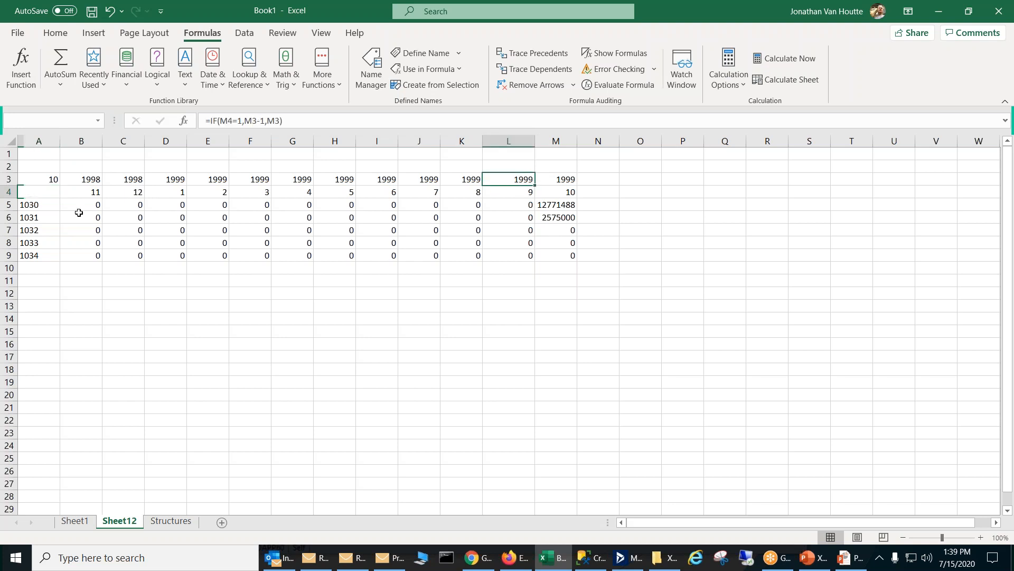
Step: Hide heading rows 3 and 4 and check the PTDBAL formulas for accounts 1030 and 1031 in column M
drag(8, 179, 8, 192)
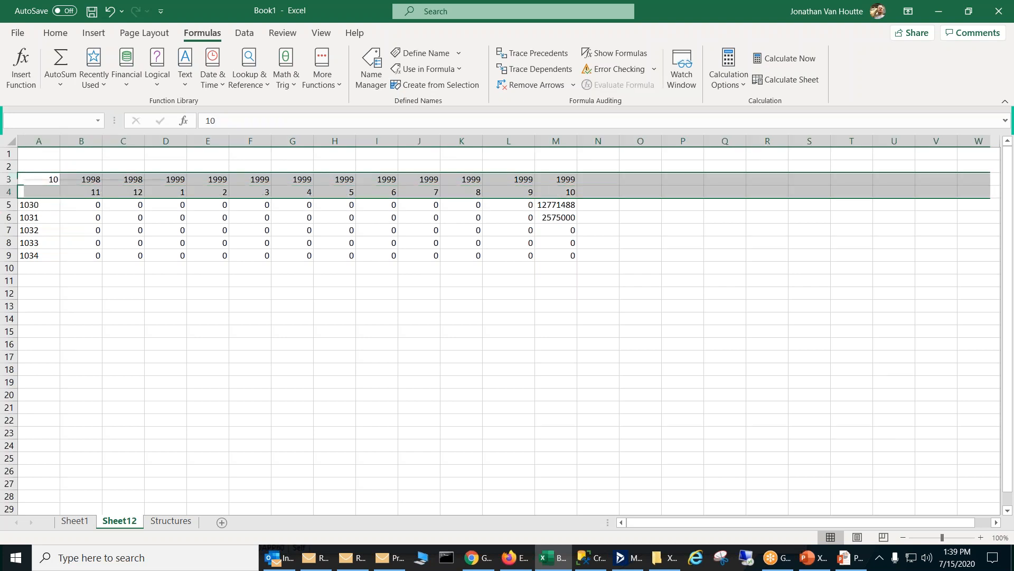
right_click(9, 190)
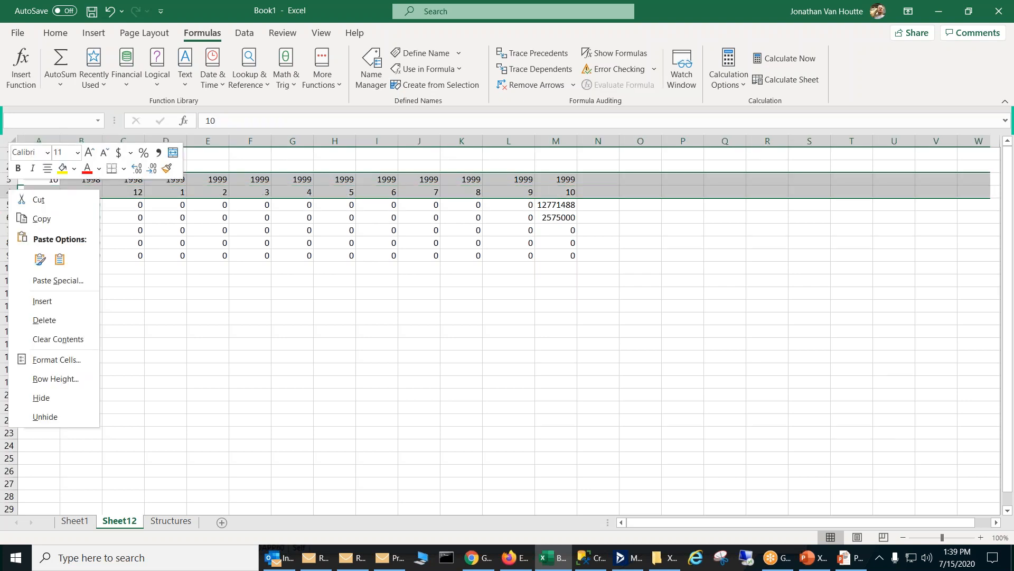
click(47, 397)
click(194, 366)
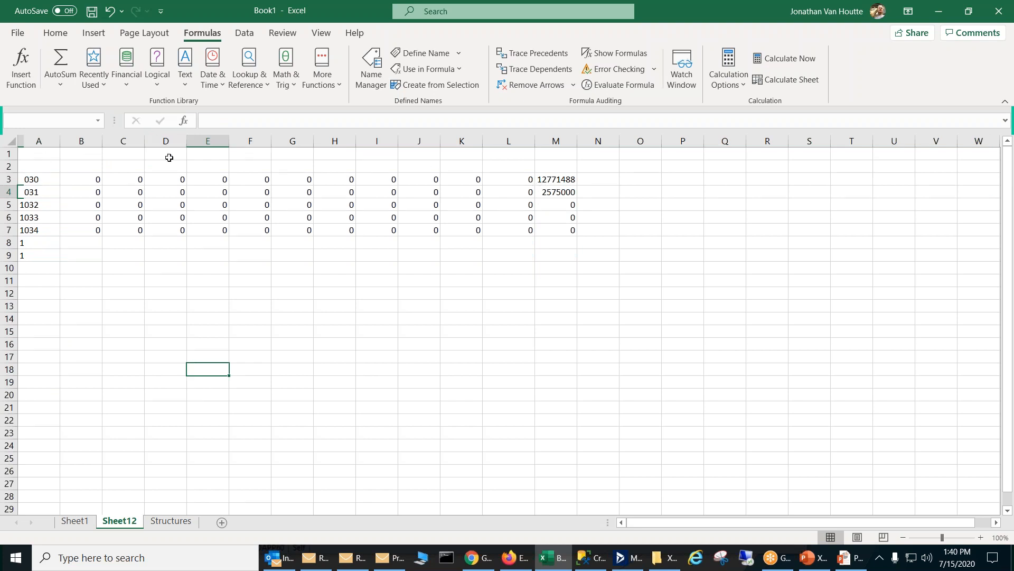
click(571, 180)
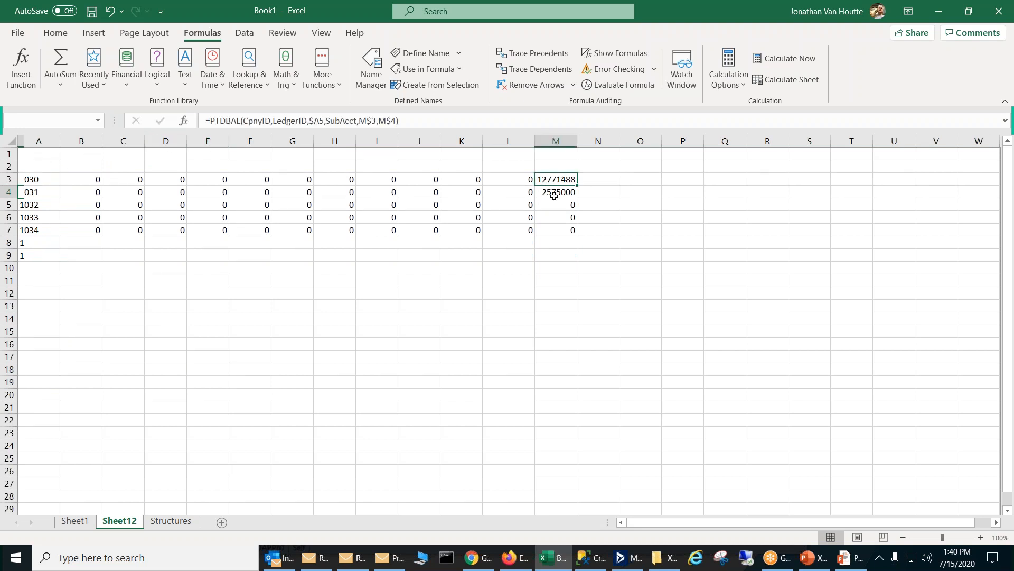
click(554, 196)
Step: Unhide rows 3 and 4 so the fiscal year and period headings show above the account data
mouse_move(14, 173)
mouse_down()
mouse_move(9, 208)
mouse_move(9, 169)
mouse_up()
drag(15, 172, 12, 179)
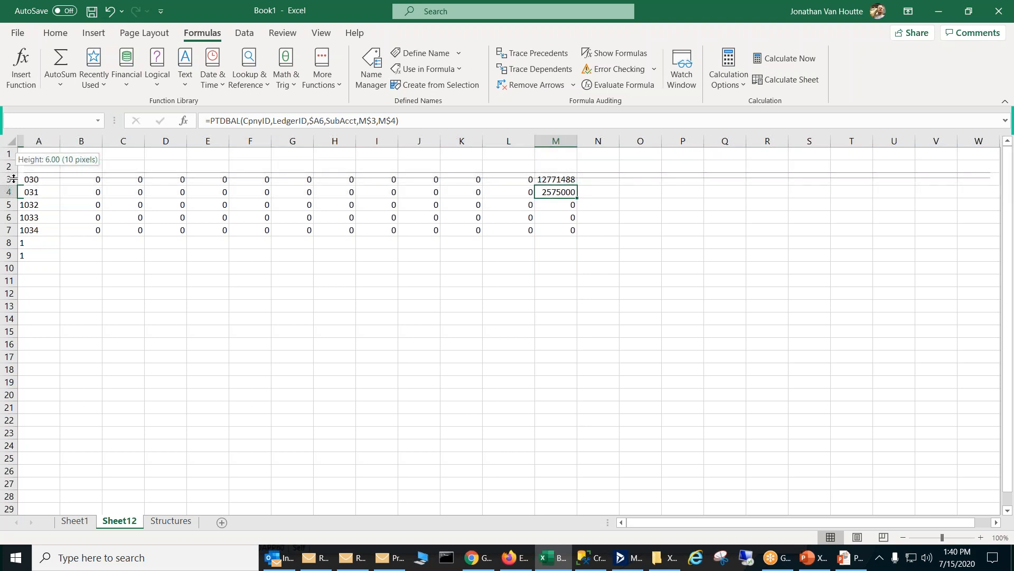
mouse_move(13, 179)
mouse_down()
mouse_move(16, 191)
mouse_move(16, 174)
mouse_up()
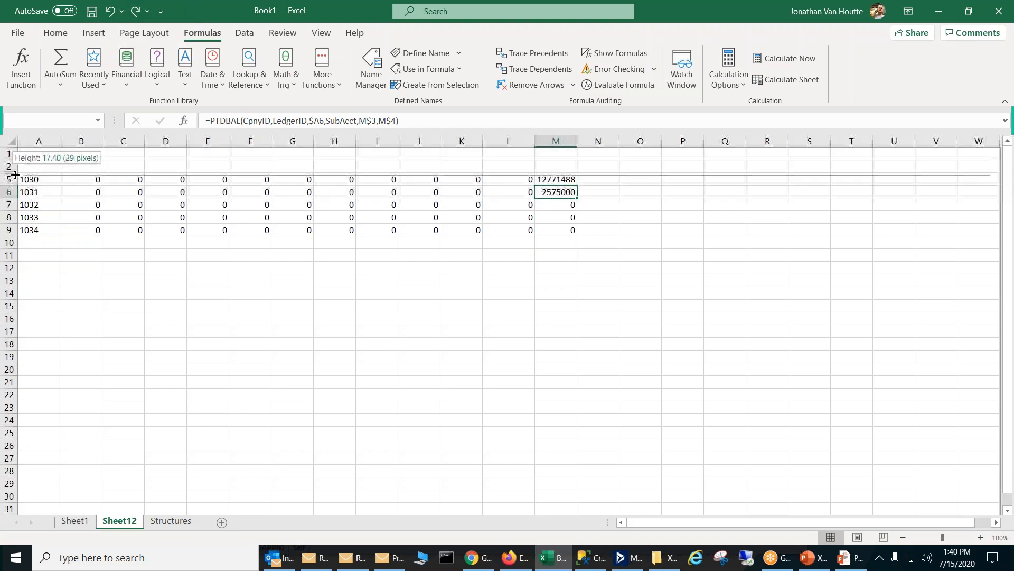
mouse_move(15, 174)
mouse_down()
mouse_move(15, 195)
mouse_move(14, 186)
mouse_up()
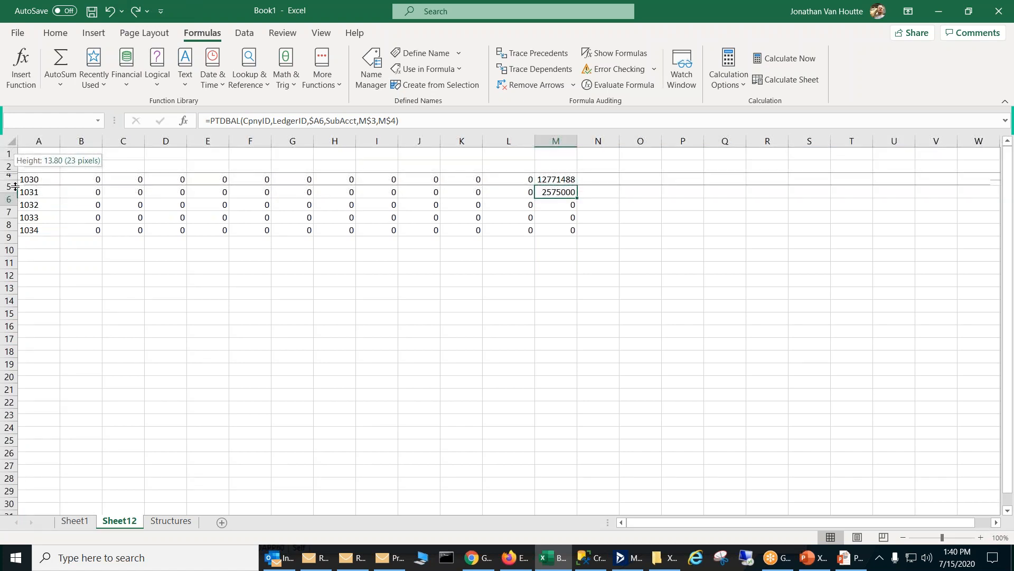
drag(14, 186, 13, 169)
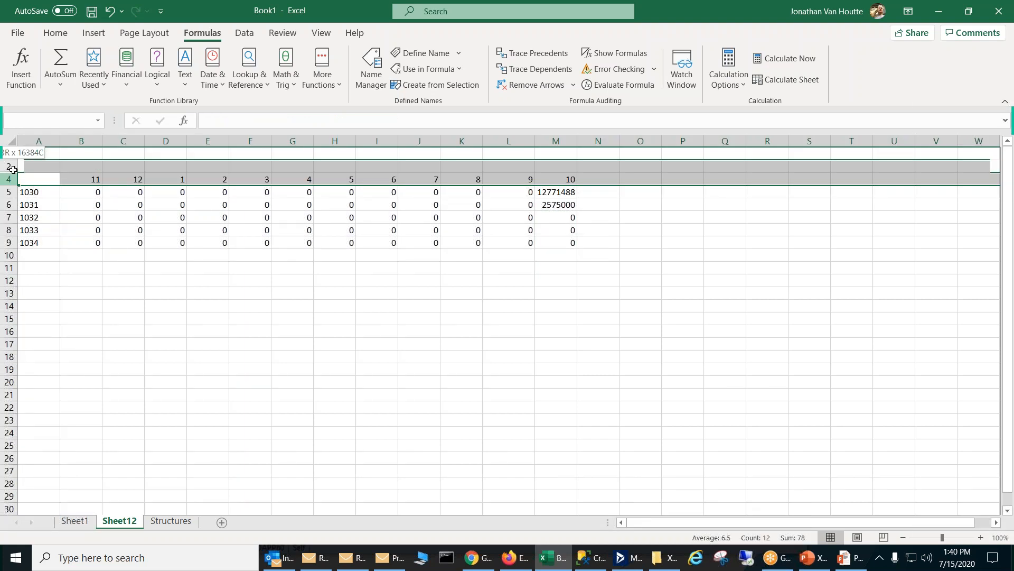
key(ctrl+shift+9)
click(191, 387)
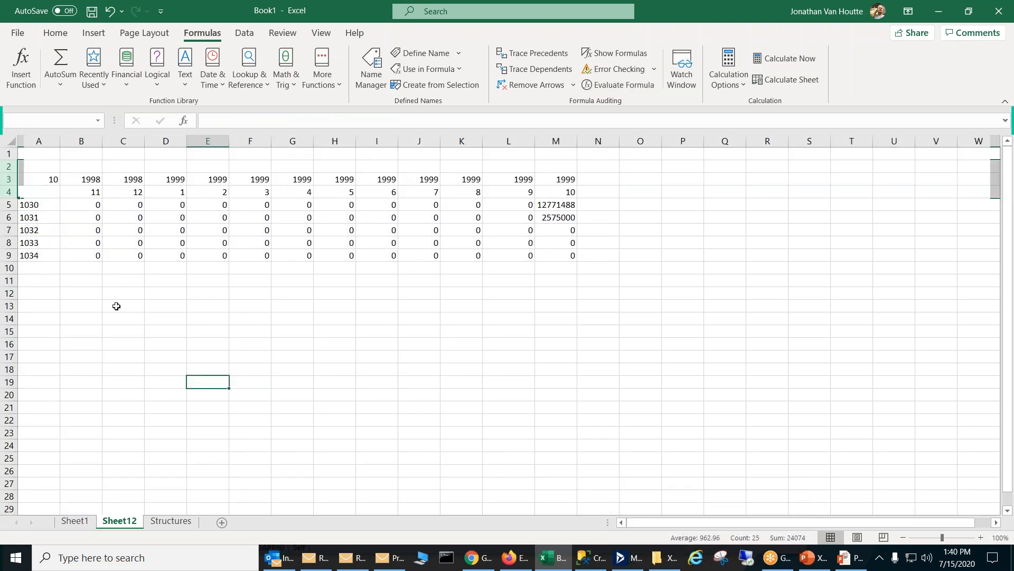
Step: Collapse row 3 to zero height to hide it, and restore it by resizing its hidden row border
drag(13, 185, 13, 172)
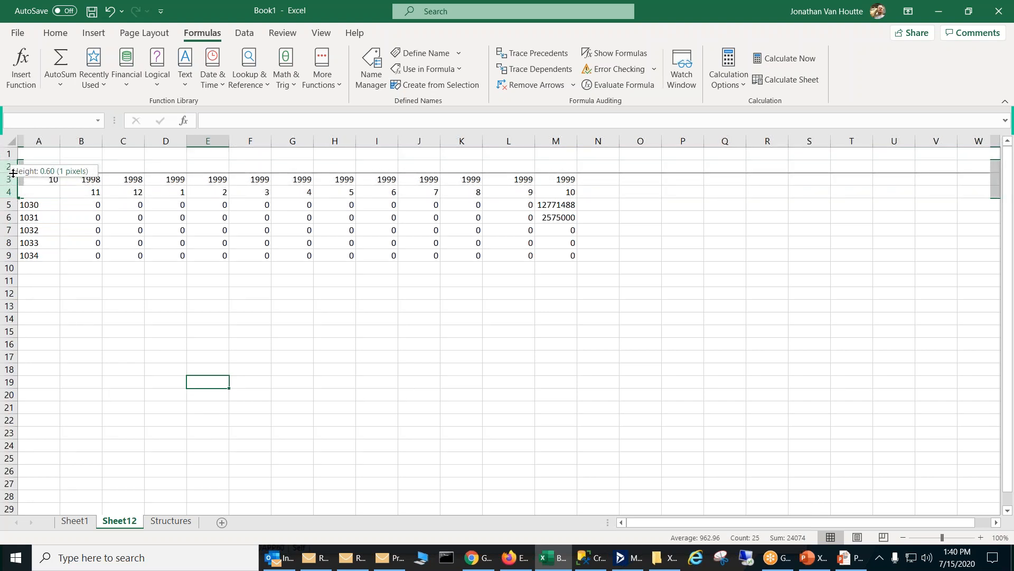
drag(13, 173, 12, 177)
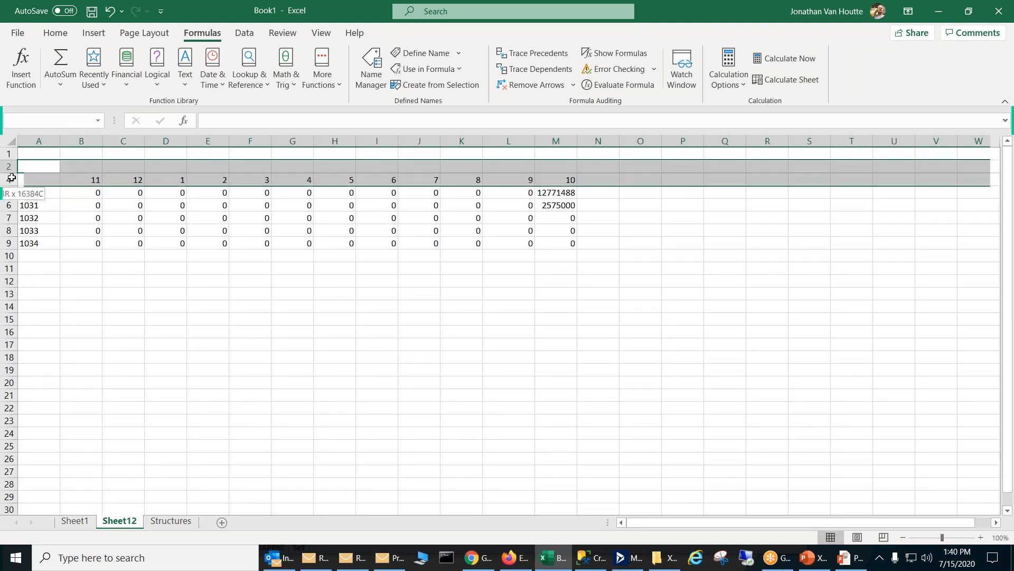
drag(11, 178, 11, 178)
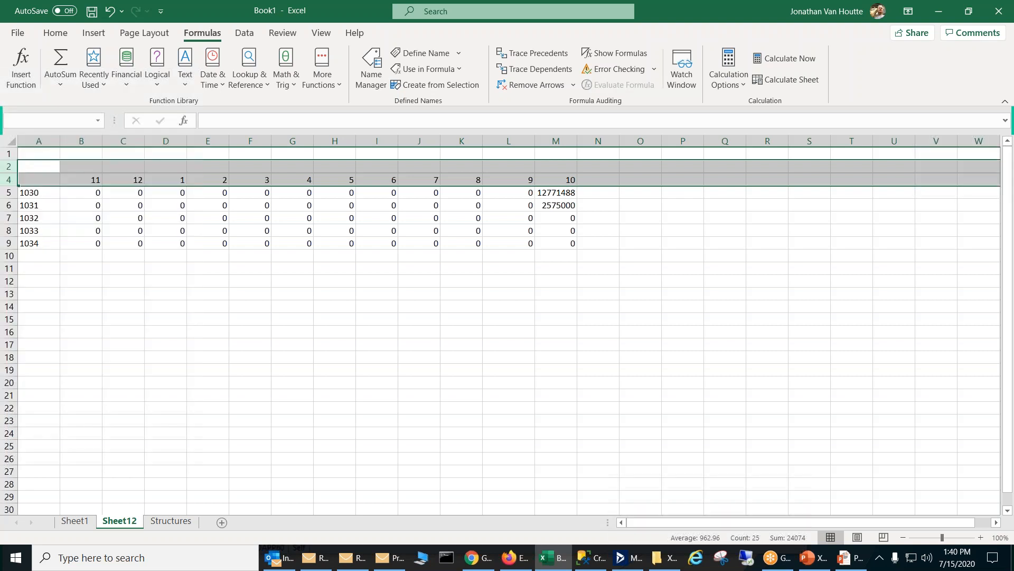
click(26, 170)
drag(15, 173, 11, 185)
click(85, 254)
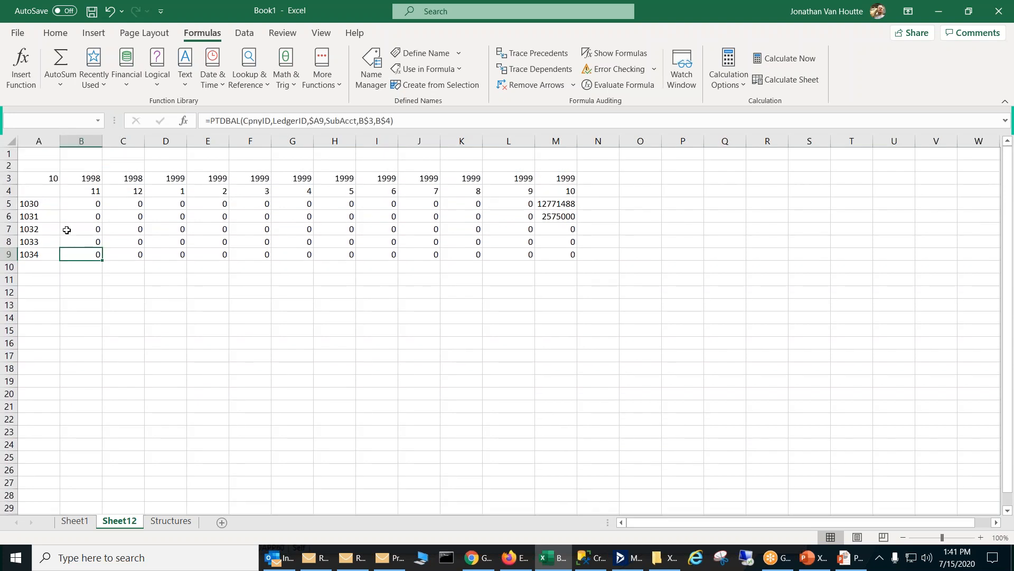
Step: Start an IF function with its argument placeholders in J1, cancel the entry, and check the period formula in L4
click(26, 180)
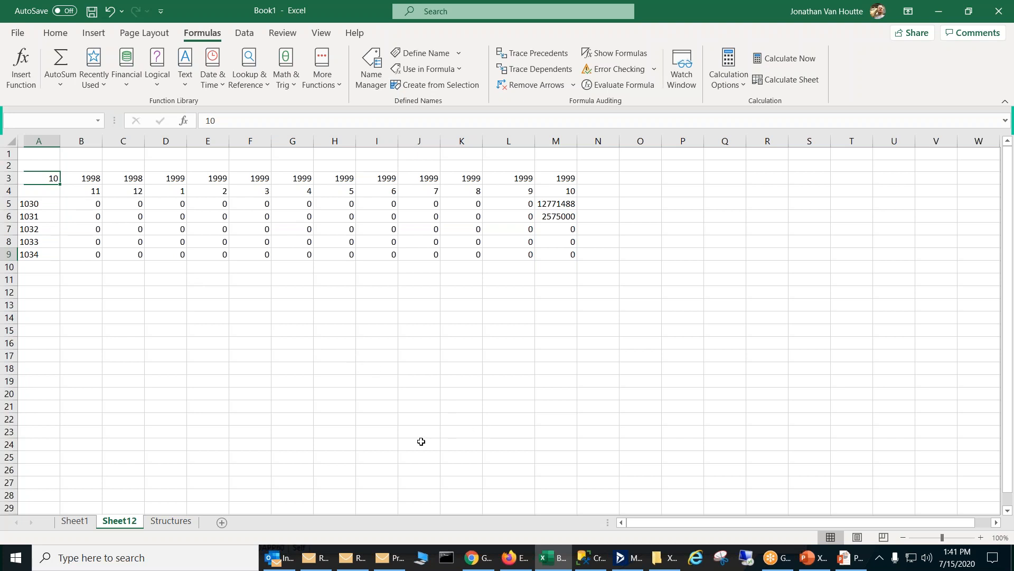
click(434, 155)
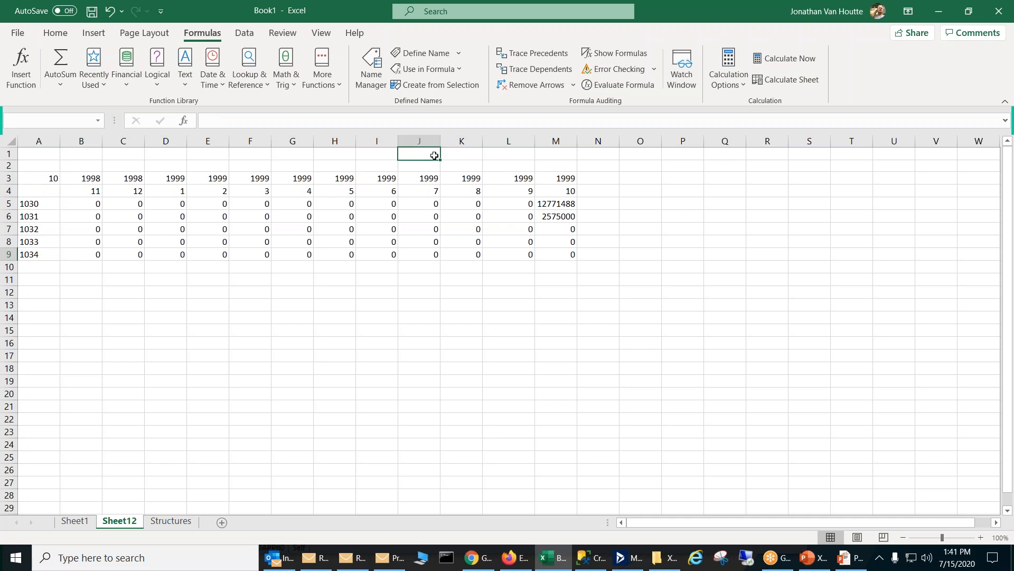
text(=)
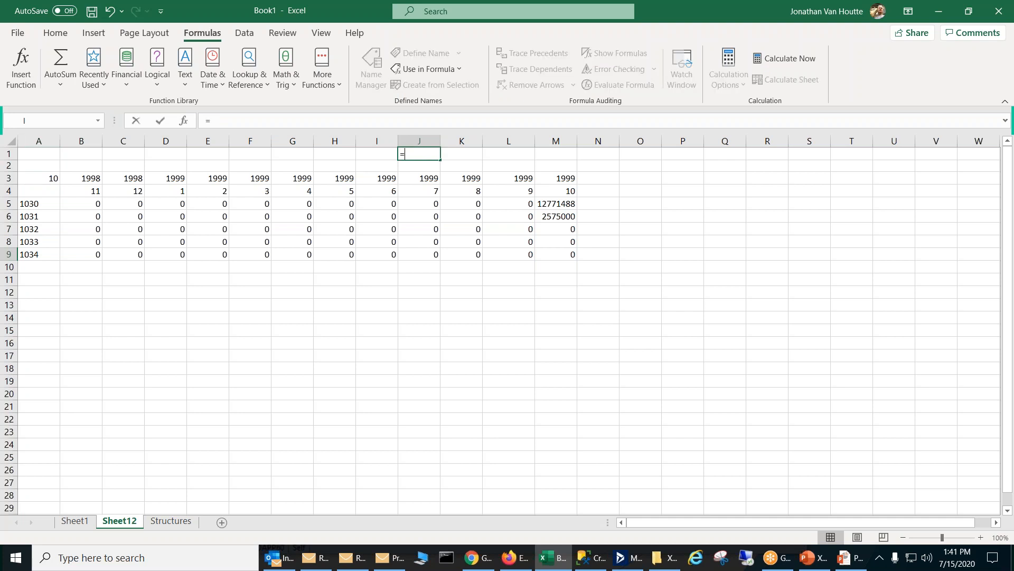
text(if)
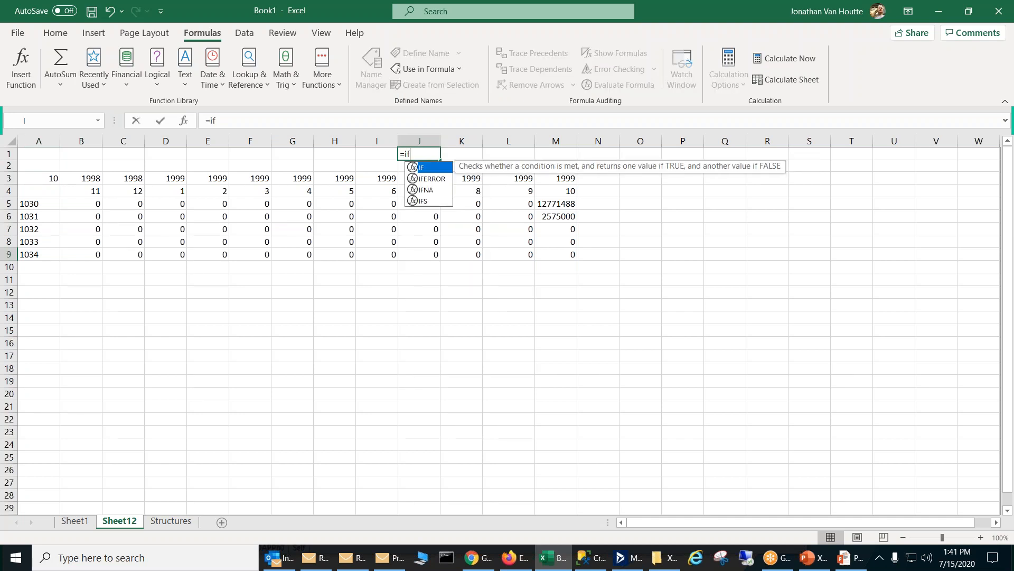
text(()
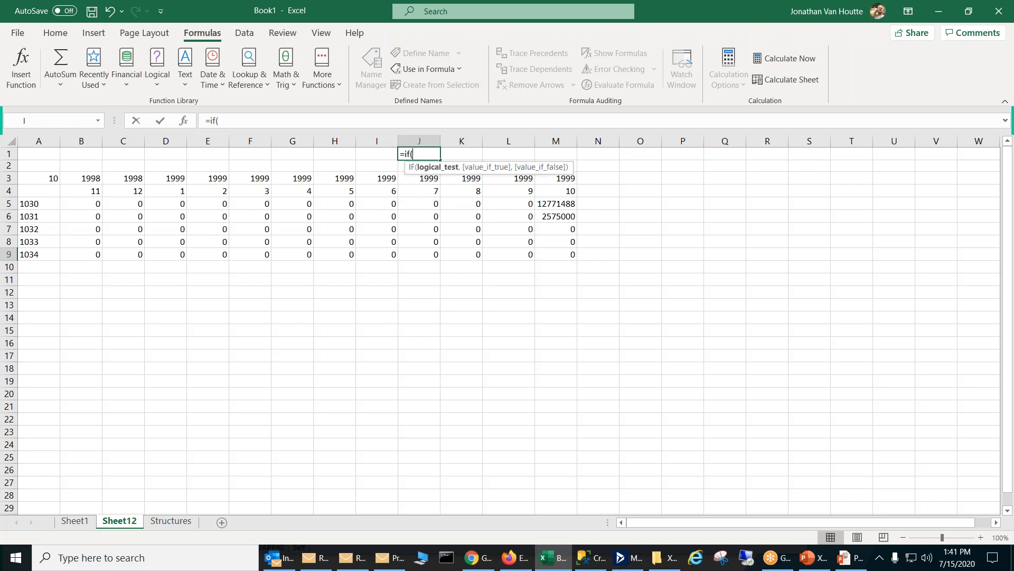
key(ctrl+shift+a)
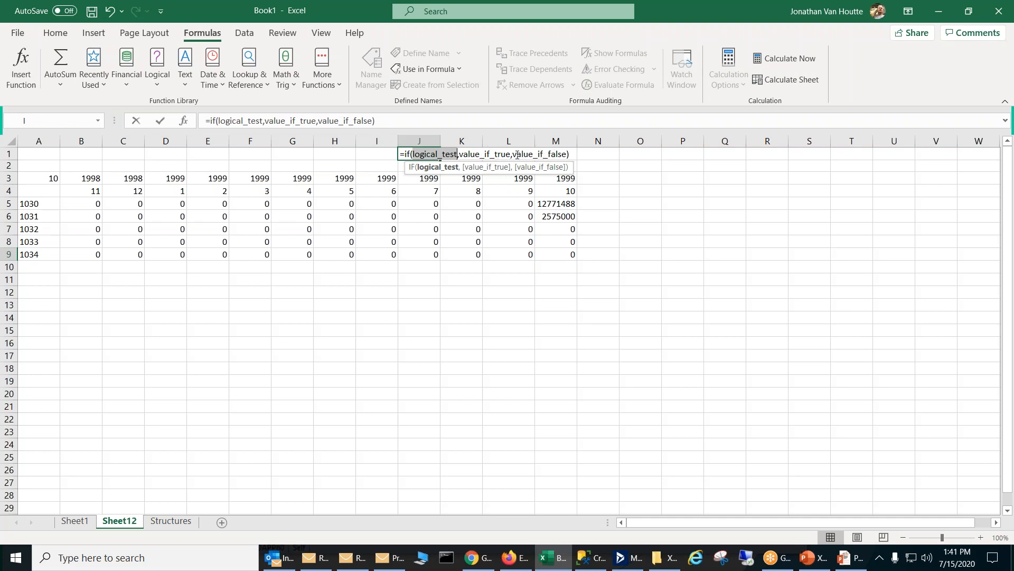
key(Escape)
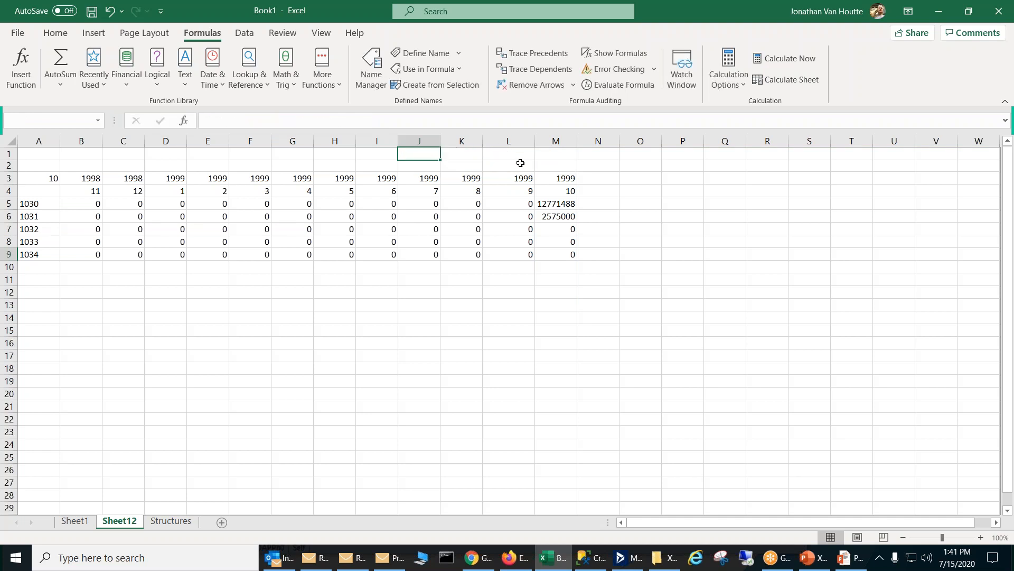
click(524, 190)
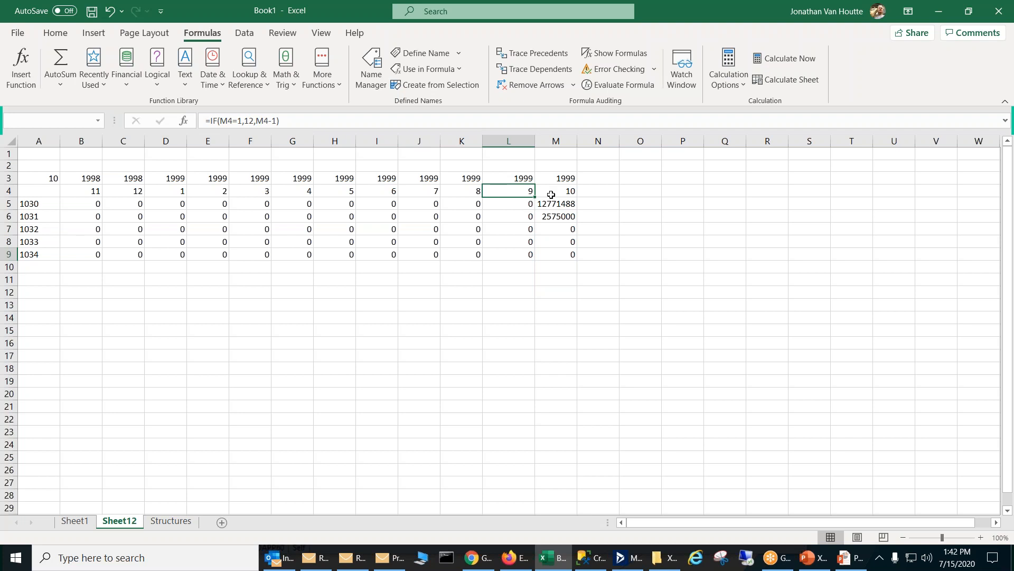
Step: Start an IFS function with its argument placeholders in L2 and cancel the entry
click(505, 164)
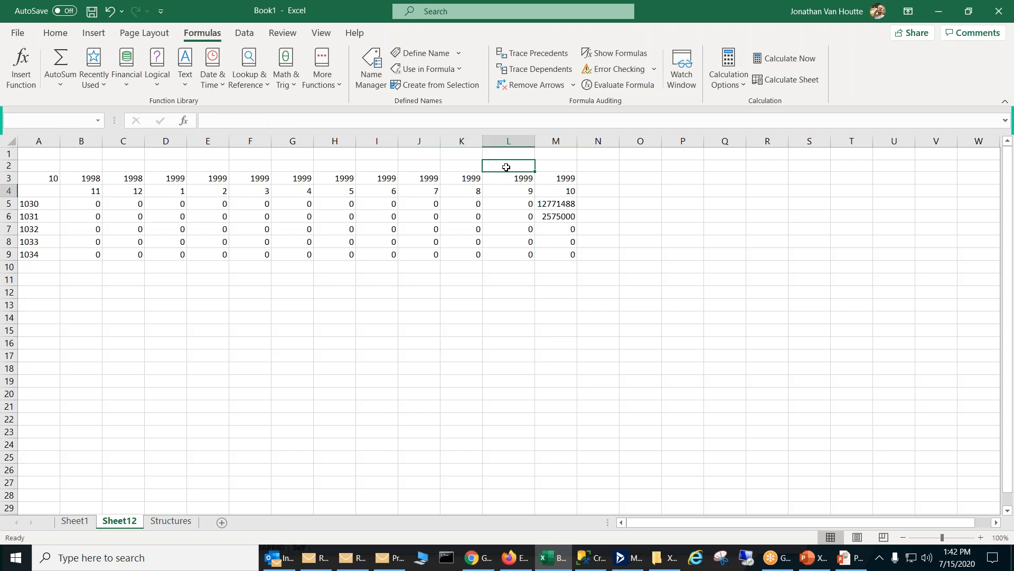
text(=)
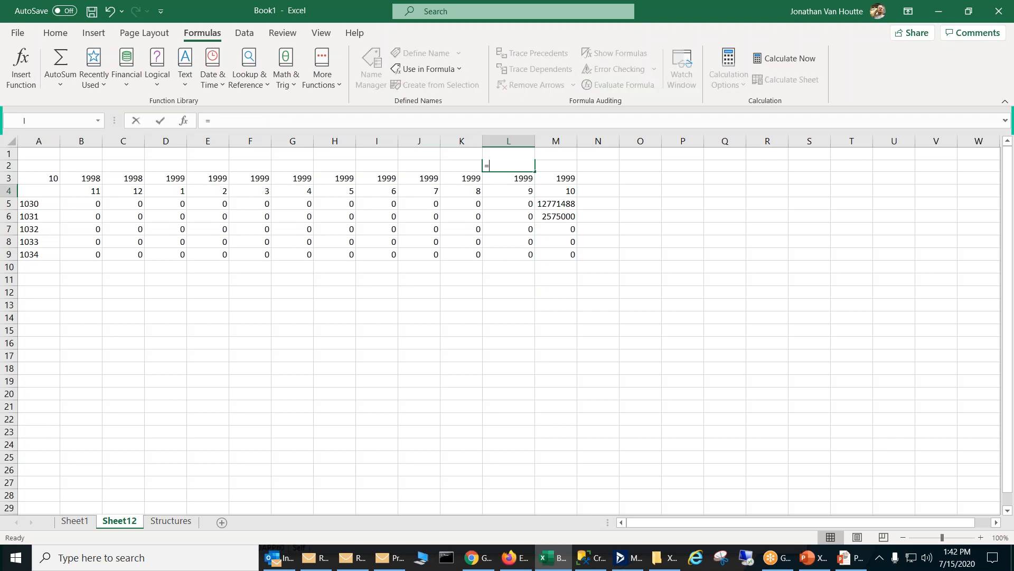
text(ifs)
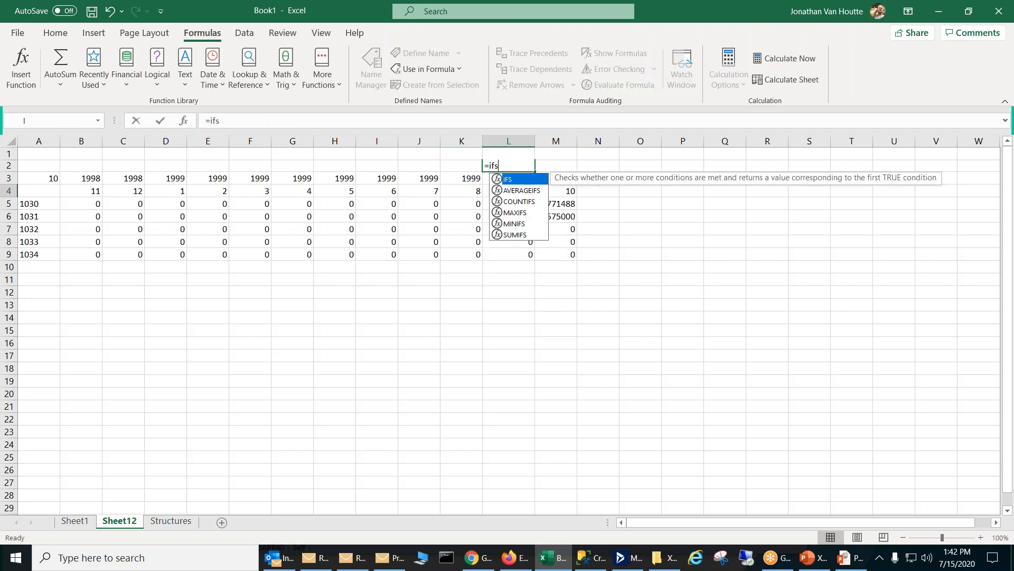
text(()
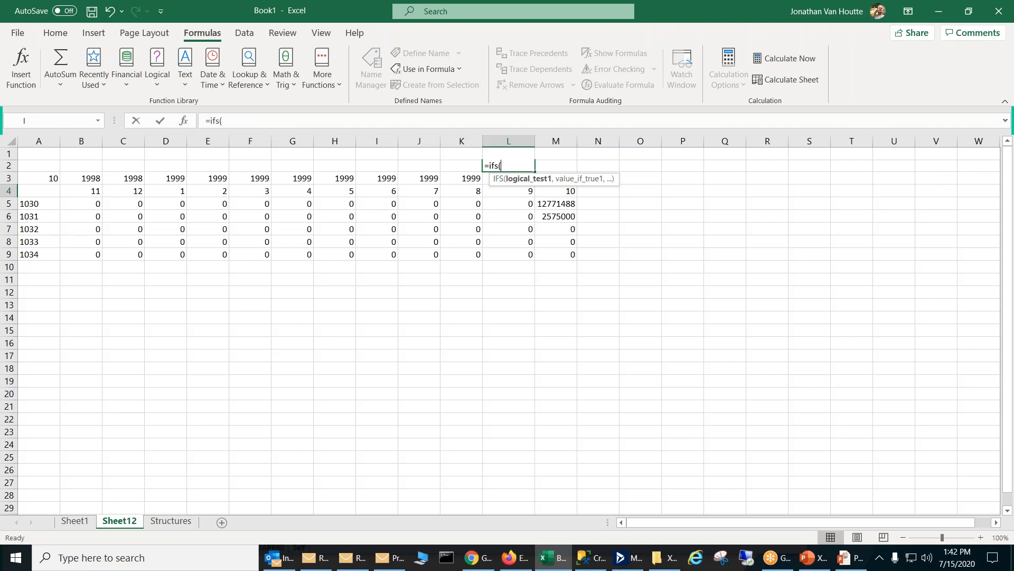
key(ctrl+shift+a)
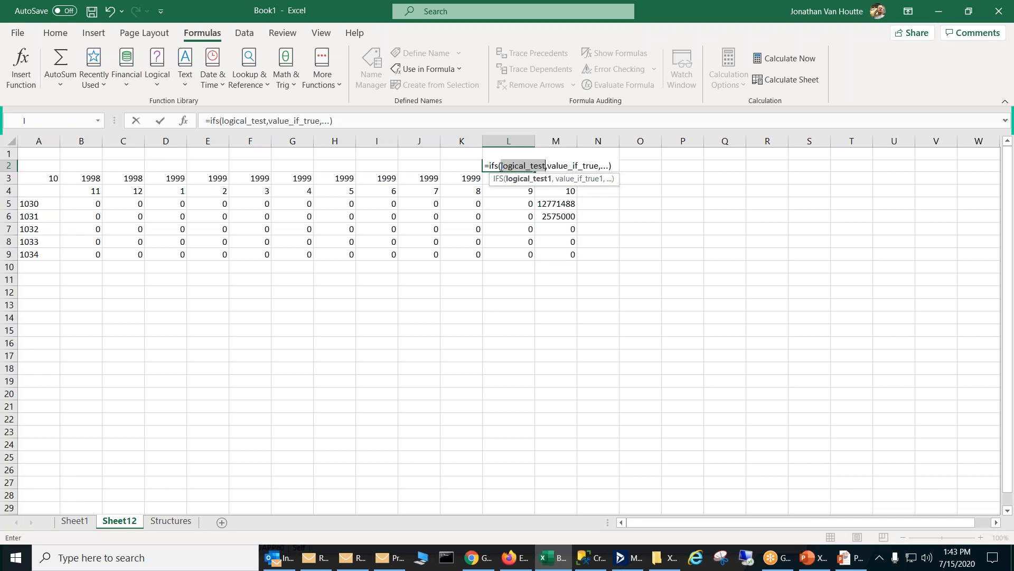
key(Return)
click(495, 350)
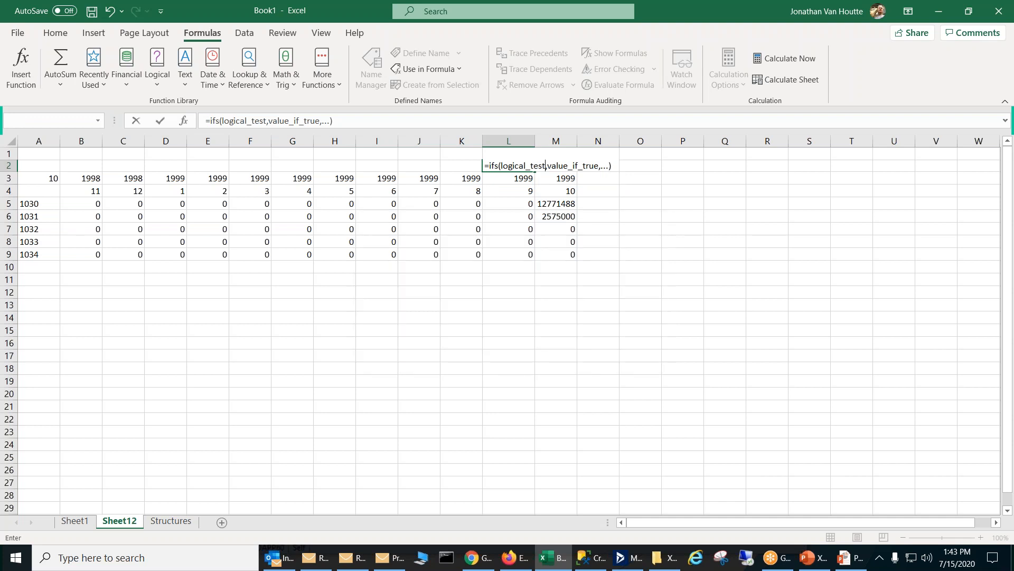
key(Escape)
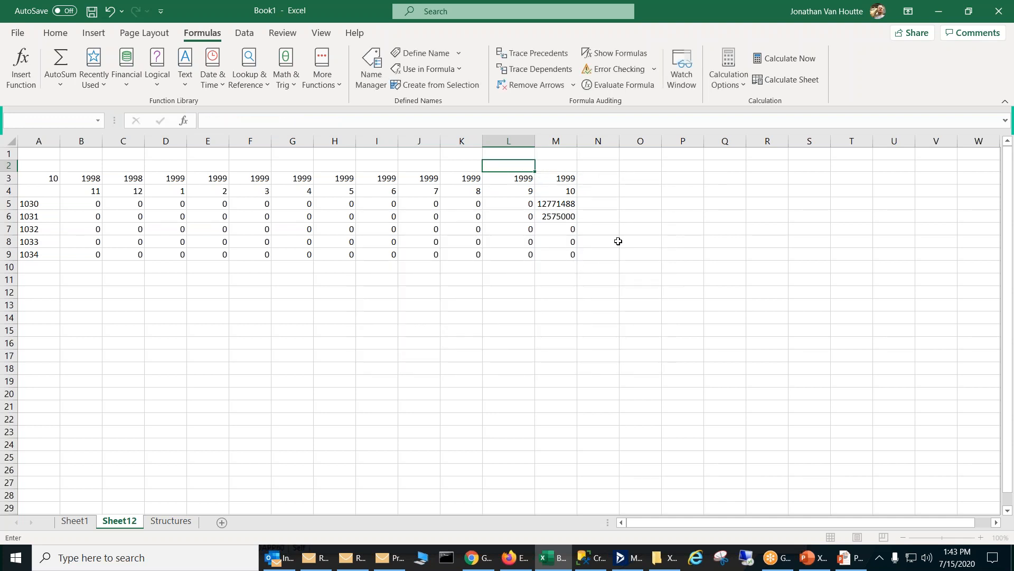
click(477, 163)
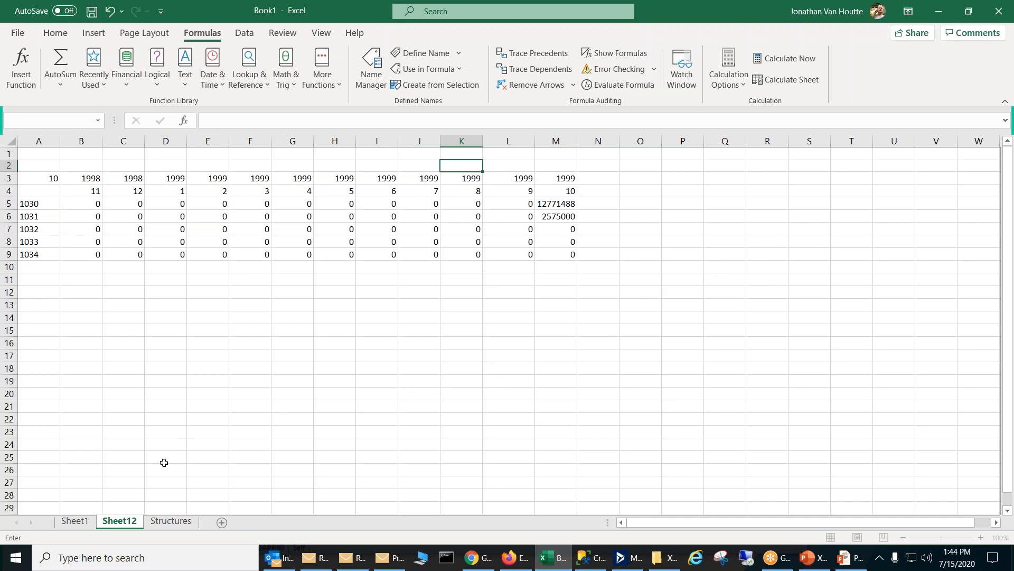
Step: Check the formula behind the period-ending heading in E3 on Sheet1
click(85, 521)
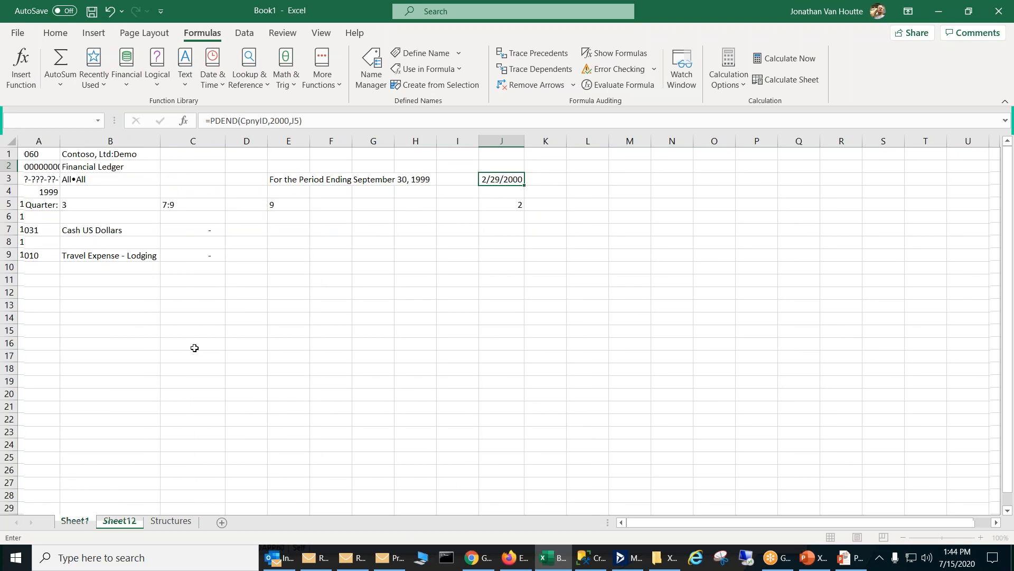
click(293, 181)
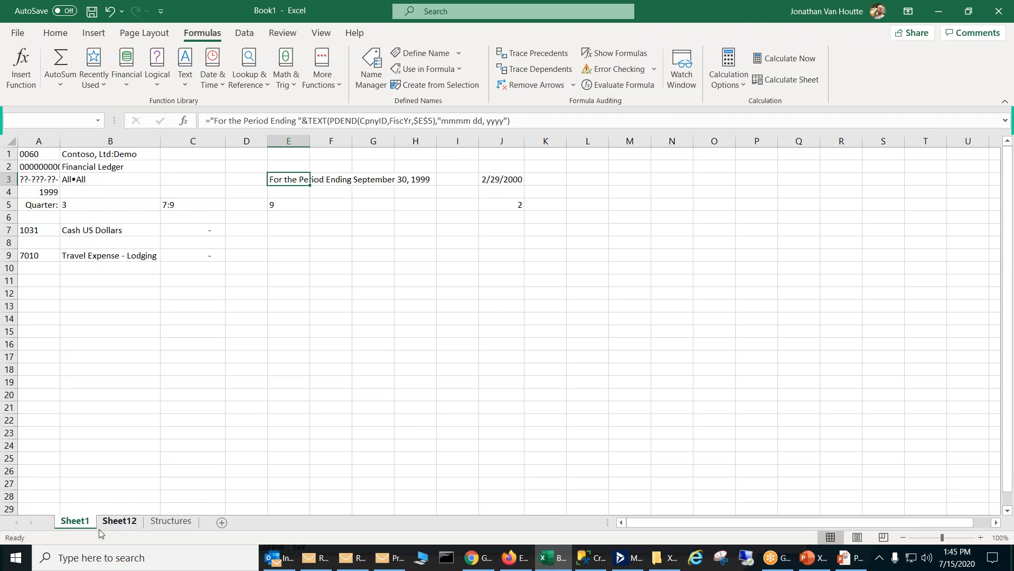
Step: Start a CELL function with its argument placeholders in C2 and cancel the entry
click(203, 165)
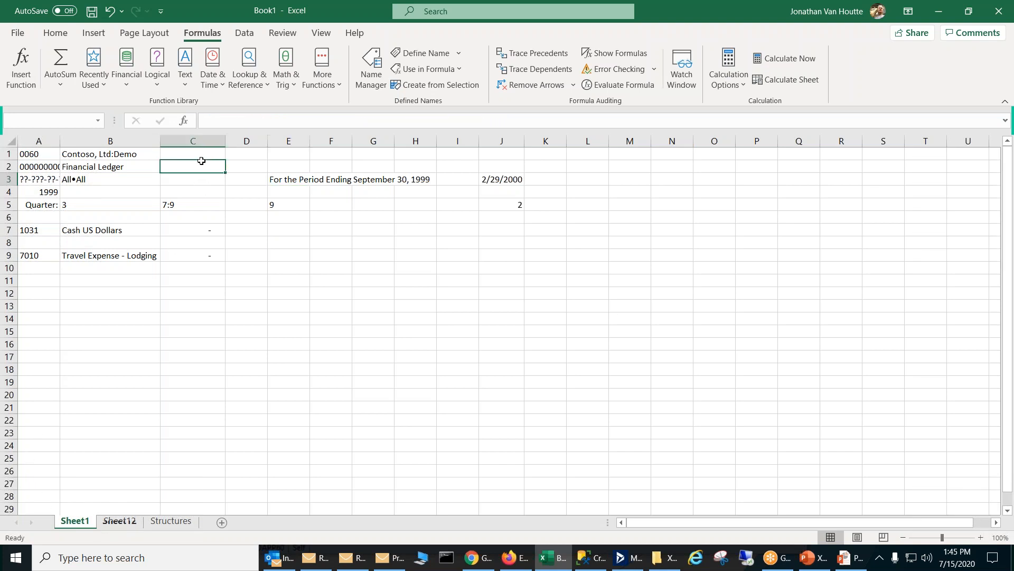
text(=)
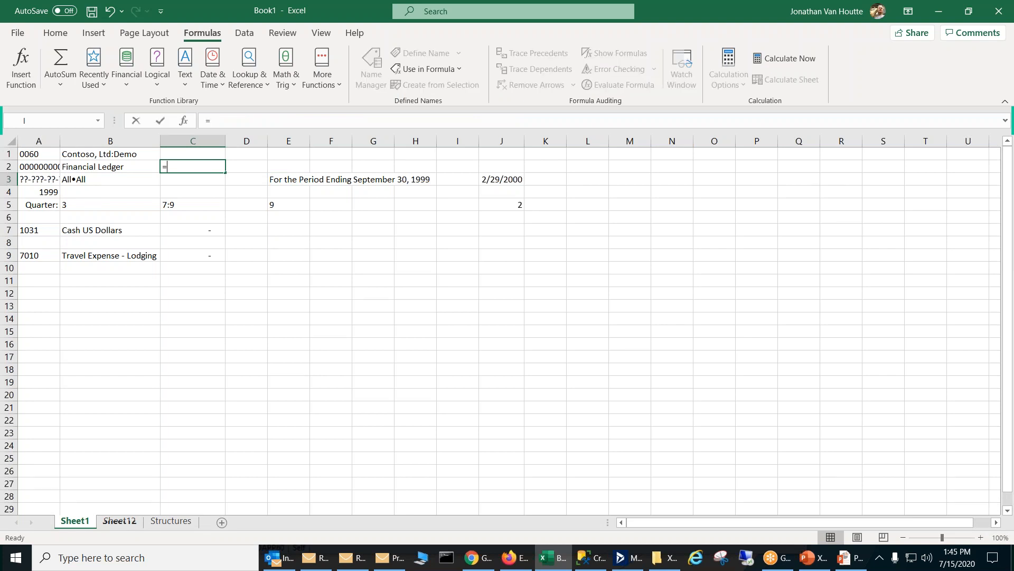
text(cell)
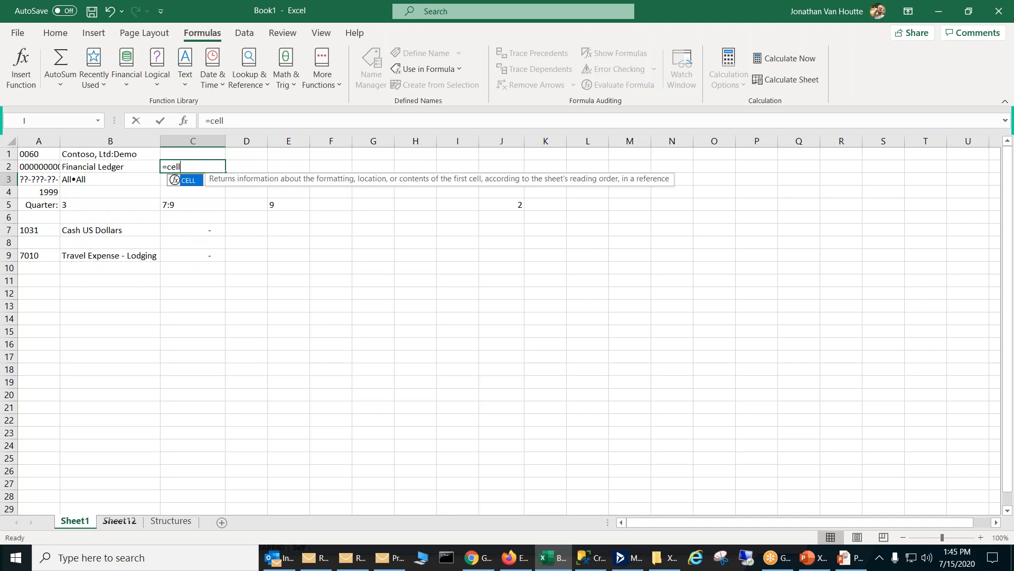
text(()
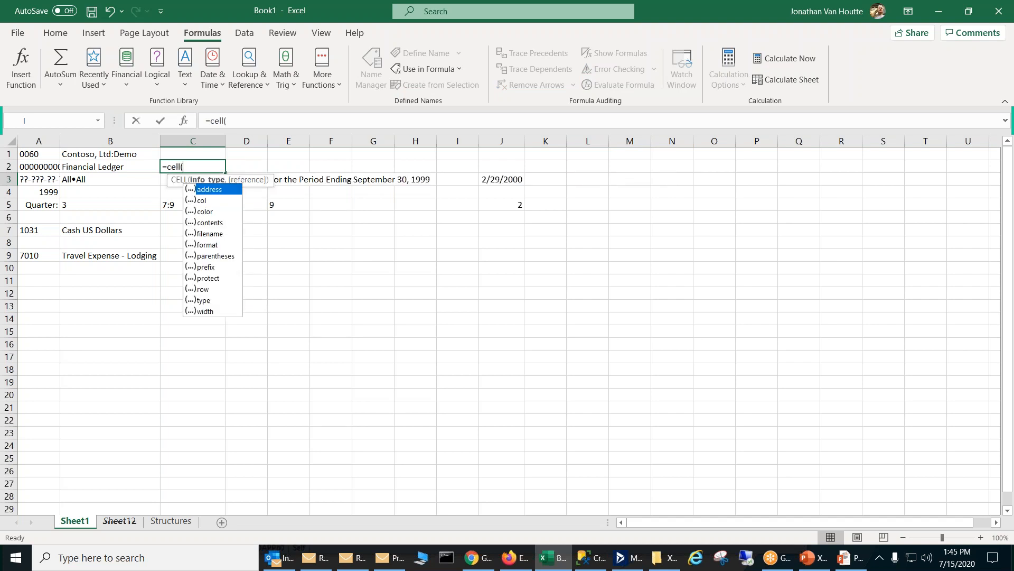
key(ctrl+shift+a)
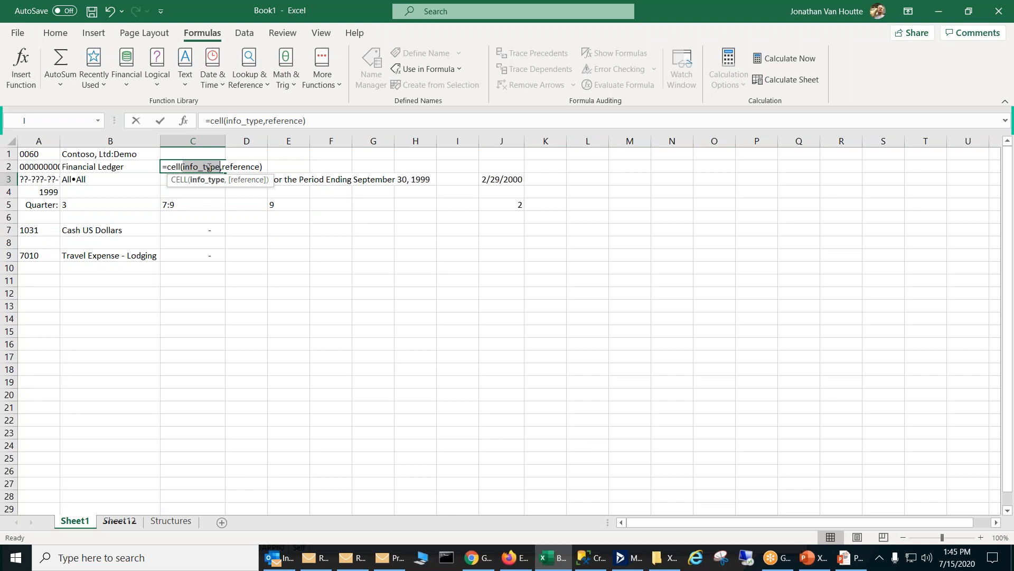
key(Escape)
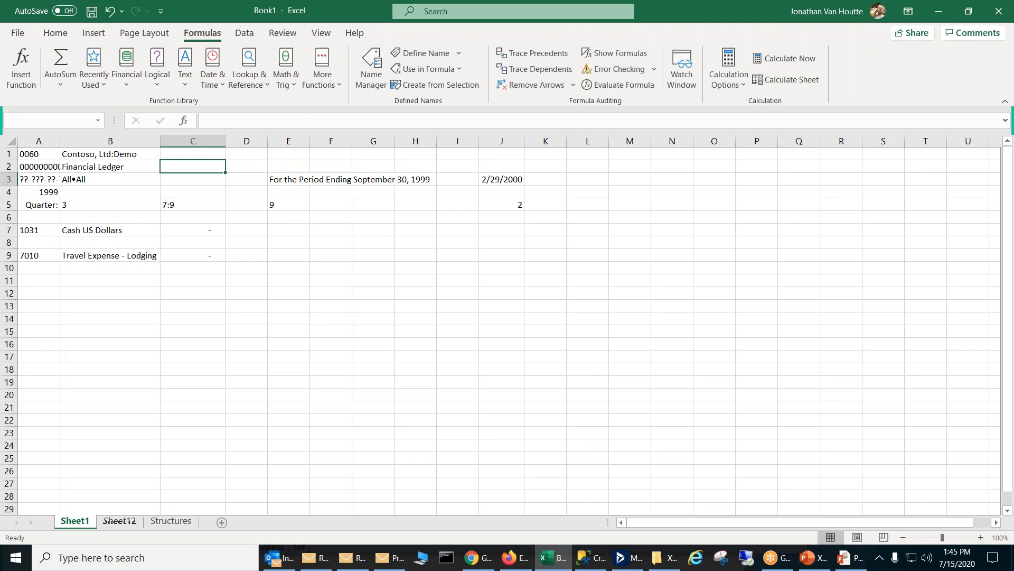
Step: Enter =CELL("filename") in C1, review the formula, and clear the cell
click(209, 155)
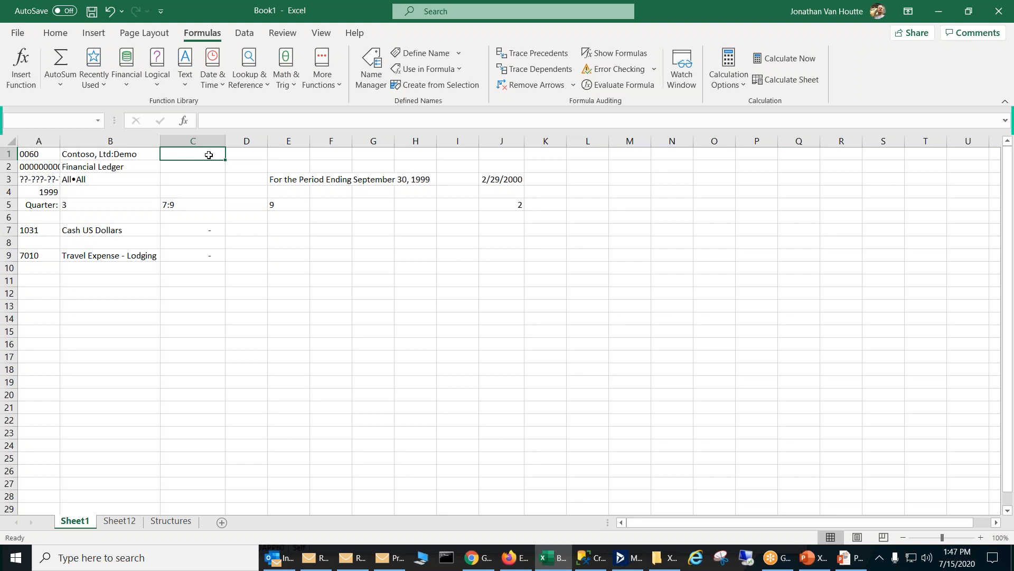
text(=)
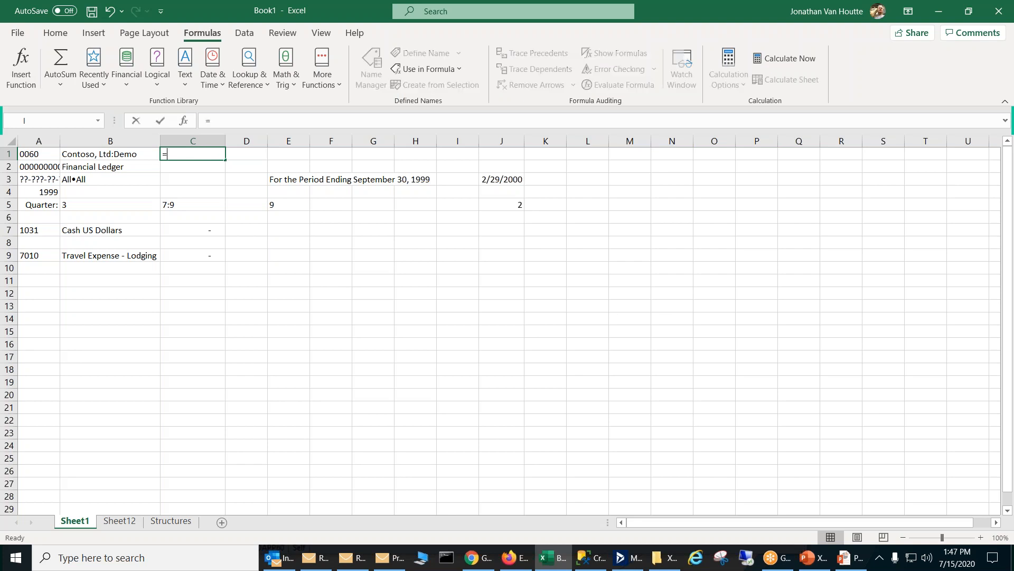
text(cell)
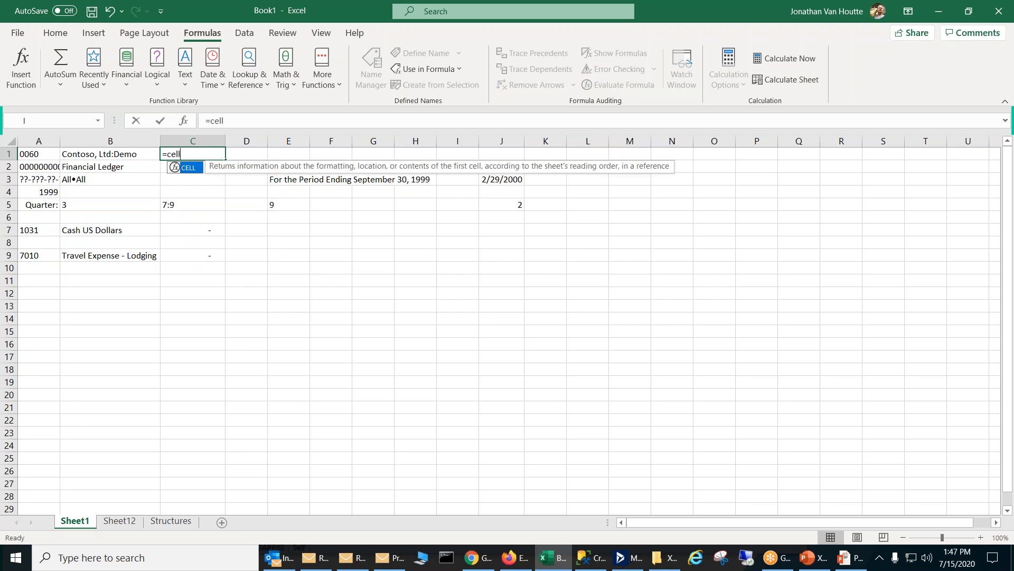
text(()
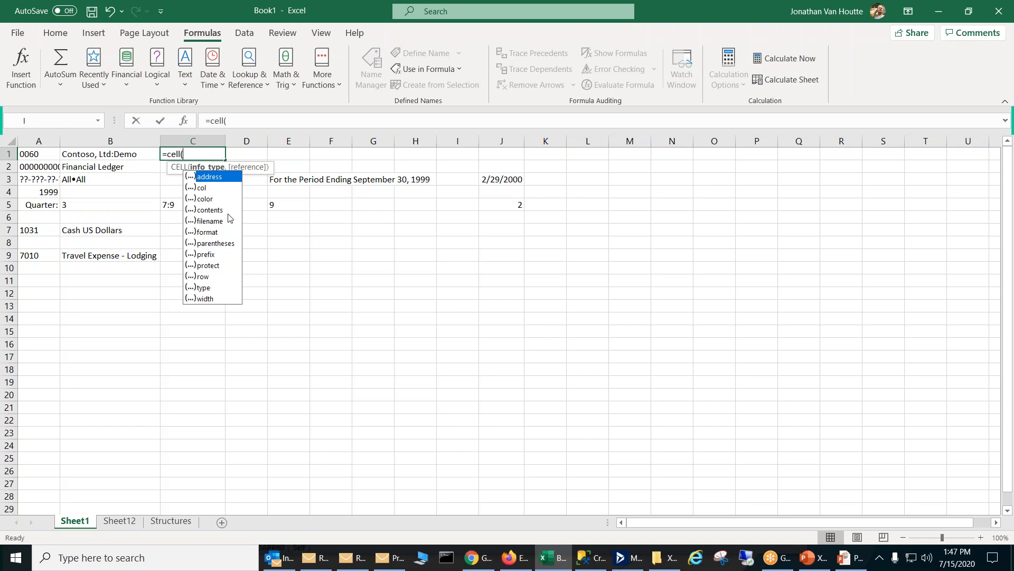
double_click(220, 222)
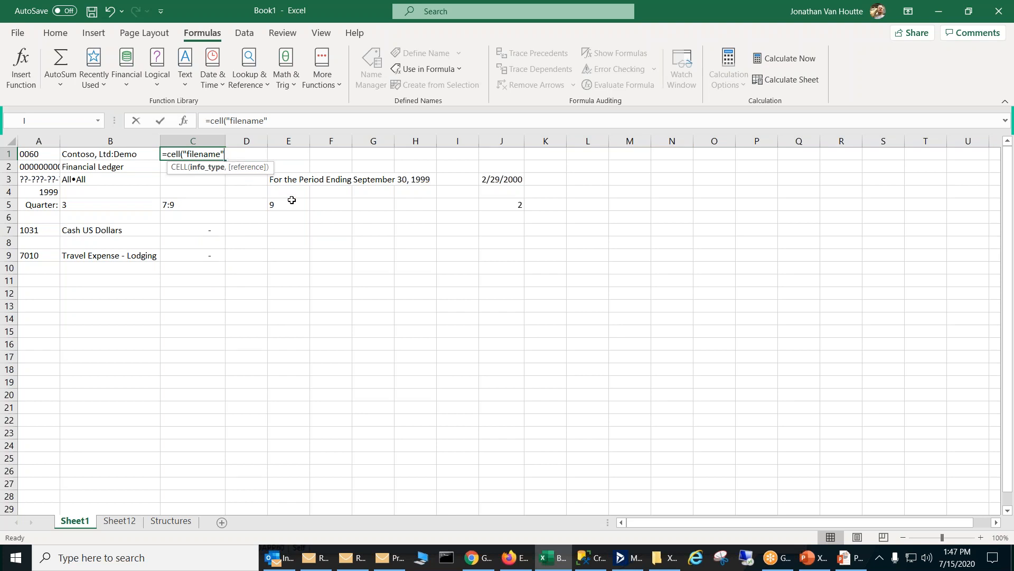
key(Return)
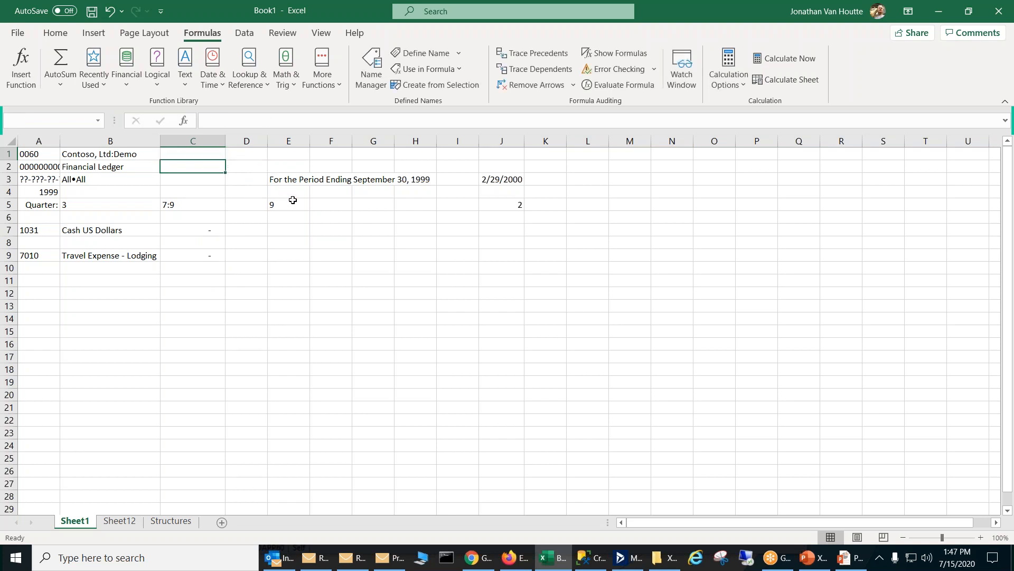
click(210, 154)
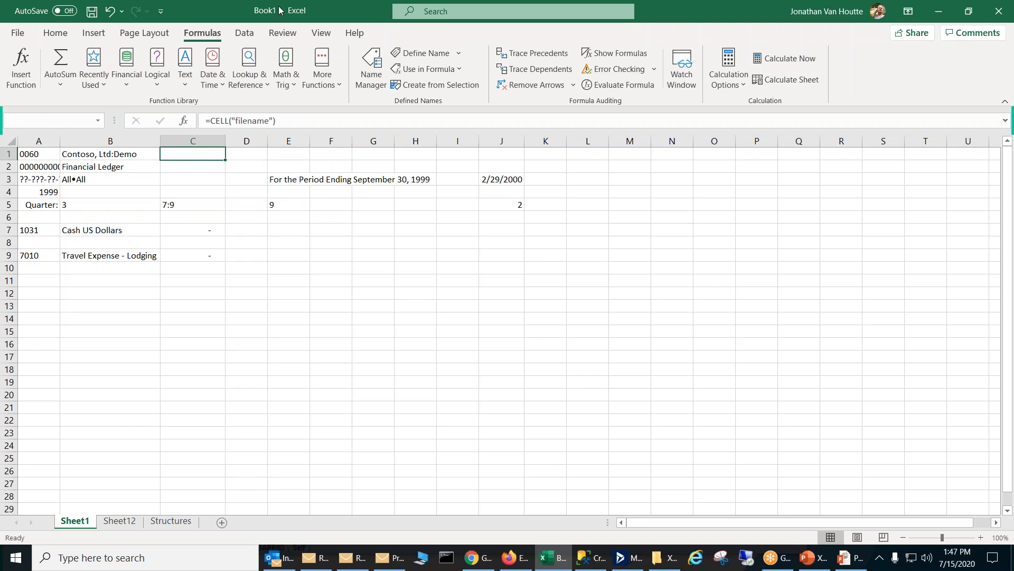
key(Delete)
click(230, 212)
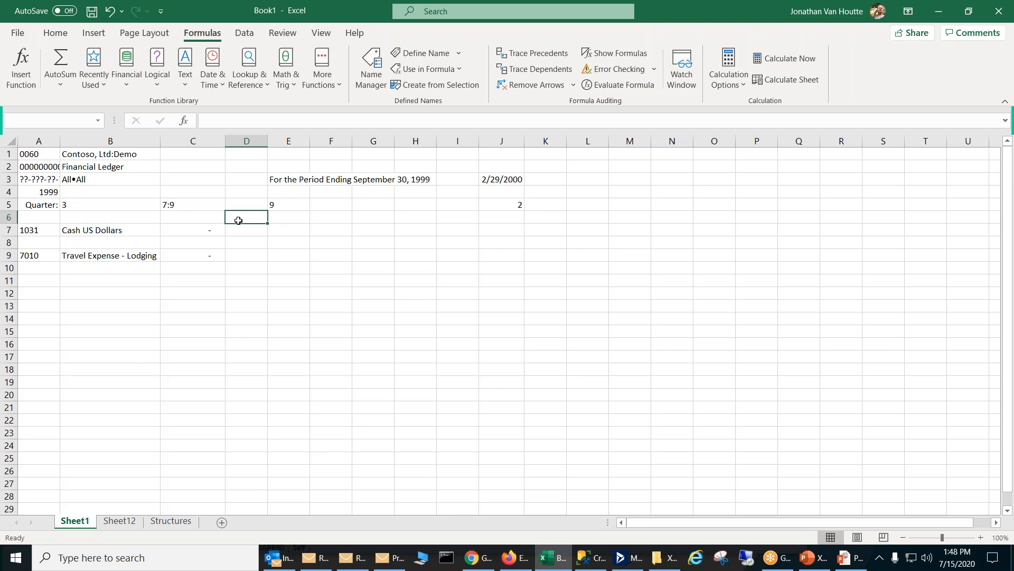
Step: Examine the formulas behind the period-ending heading, the quarter cells in row 5, and the Cash US Dollars balance in C7
click(288, 182)
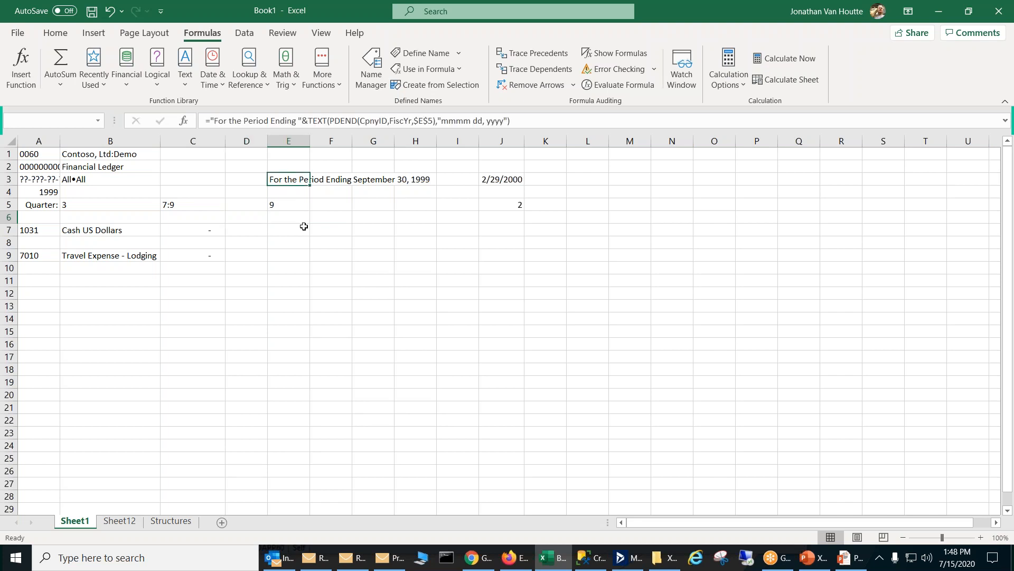
click(104, 202)
click(186, 206)
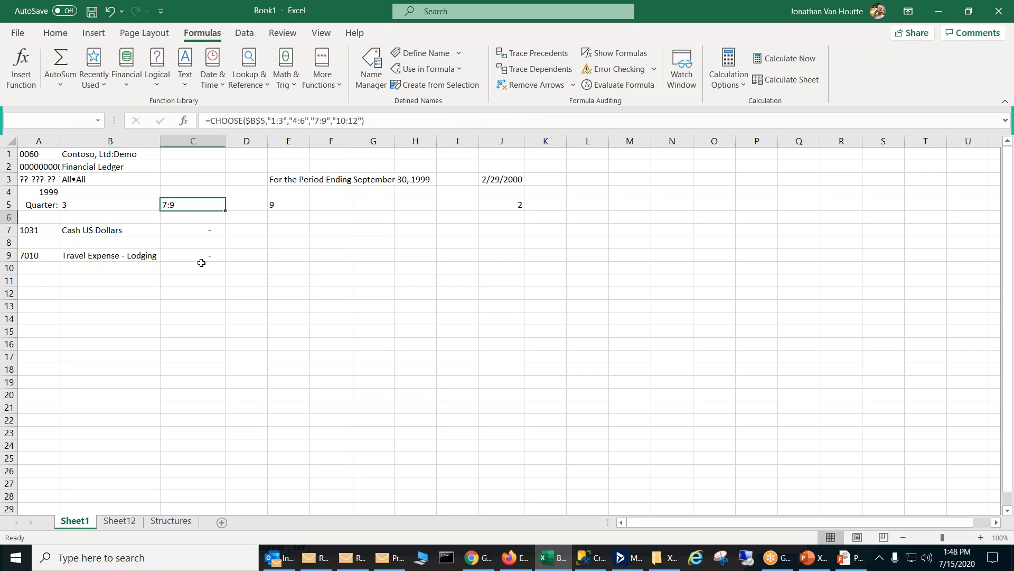
click(285, 202)
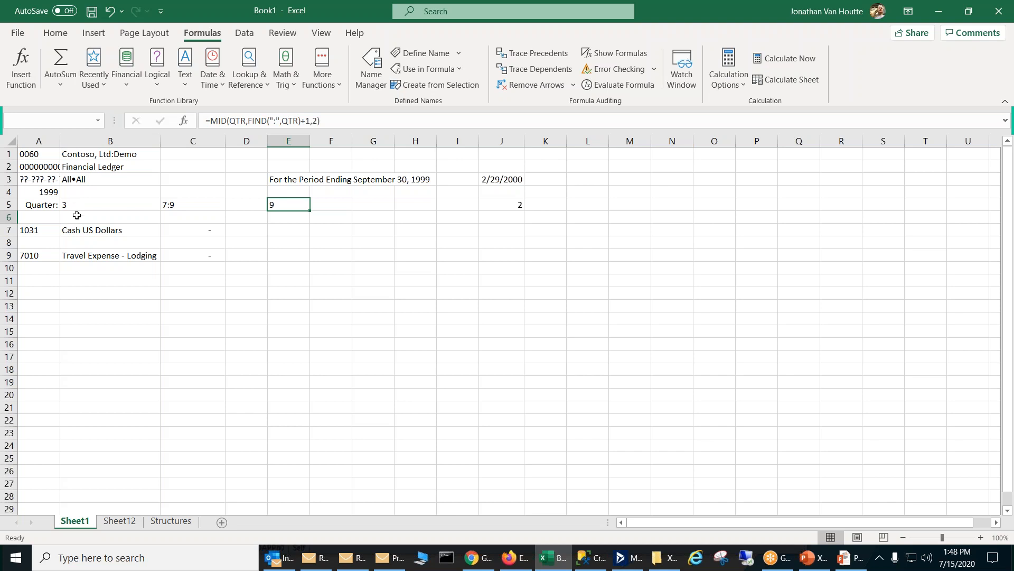
click(185, 205)
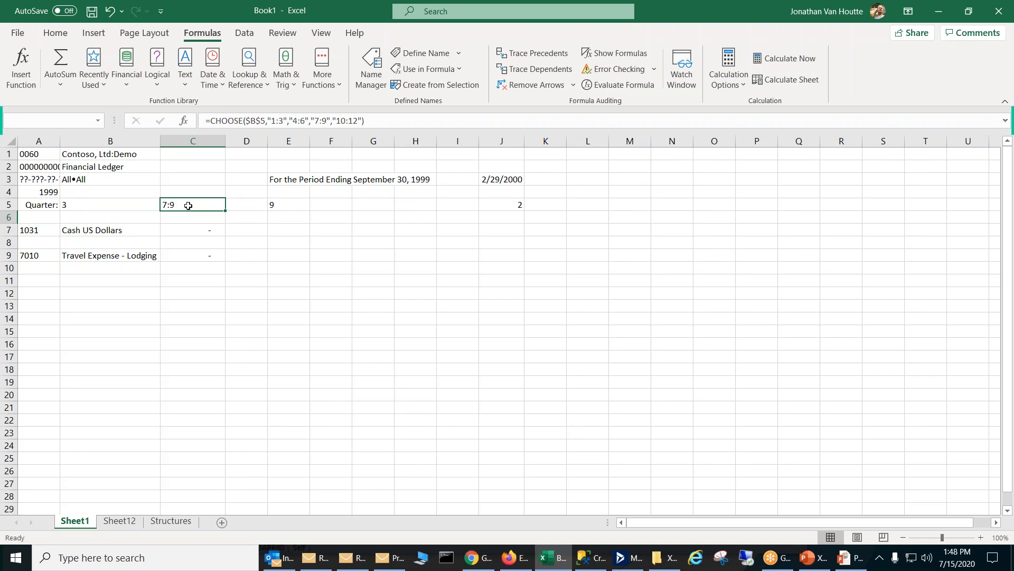
click(272, 205)
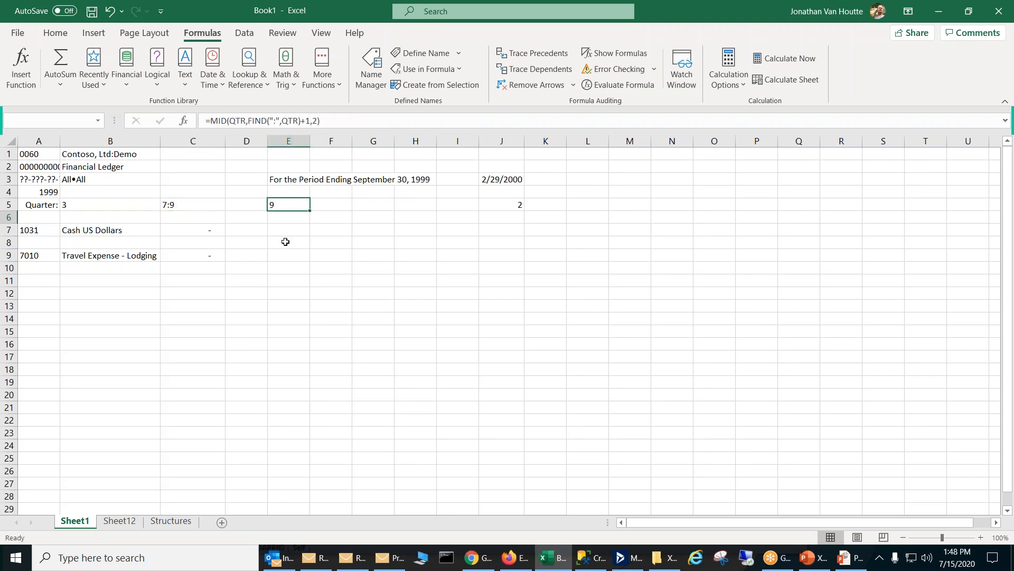
click(197, 230)
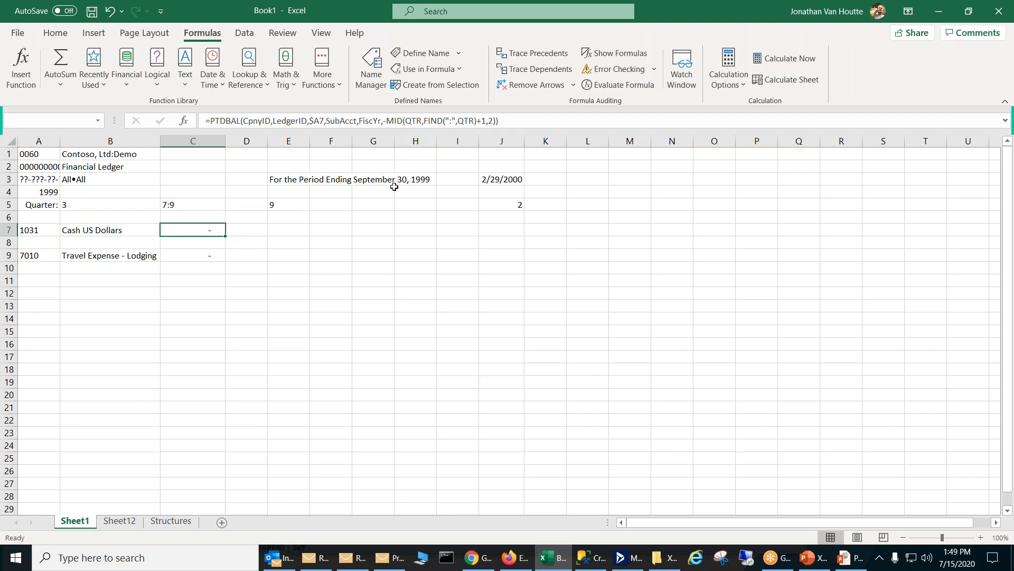
Step: Review the workbook's defined names in the Name Manager, widening it and its Comment column to read the full comments
click(372, 66)
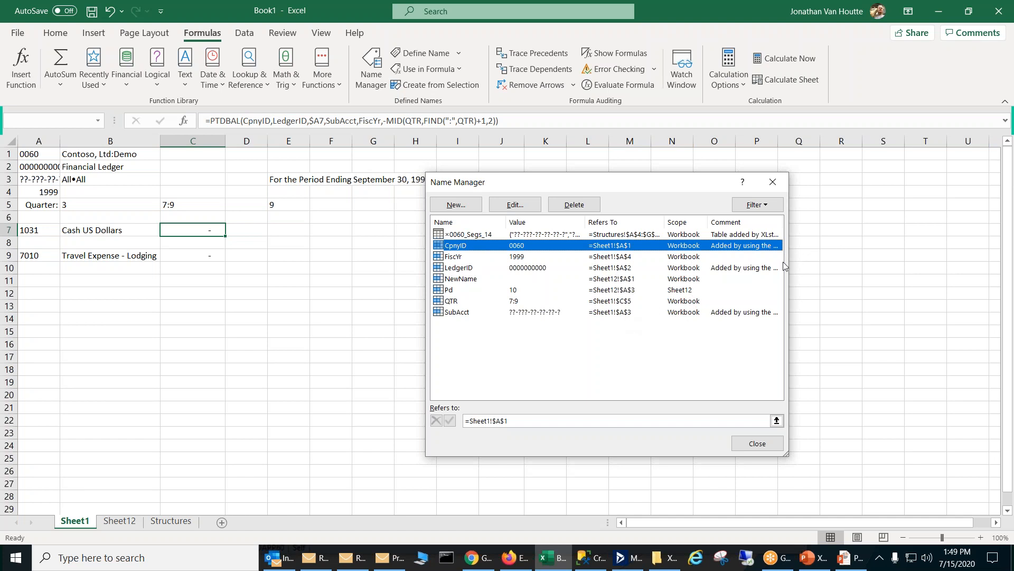
drag(789, 259, 934, 260)
drag(783, 221, 898, 221)
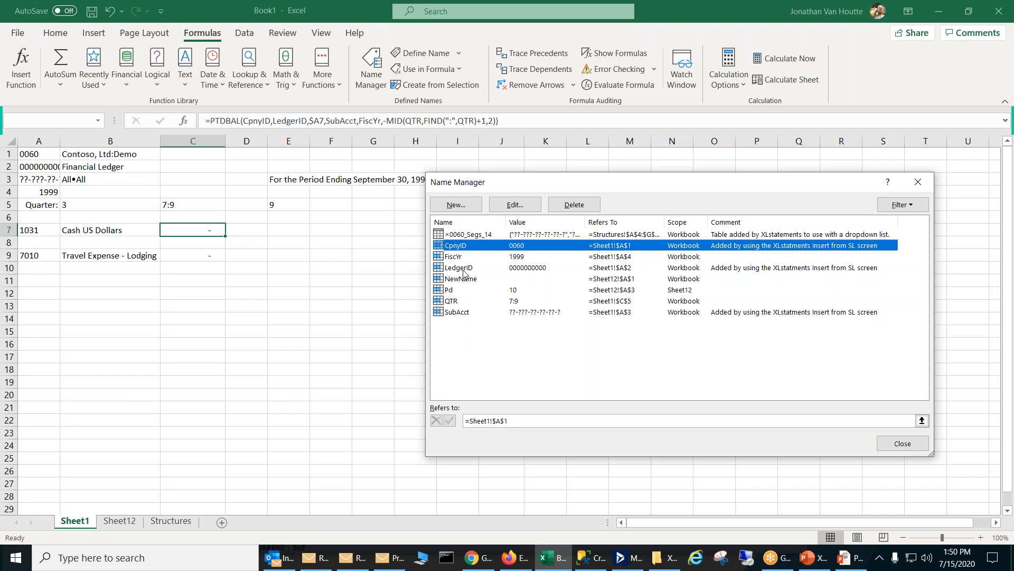
click(472, 237)
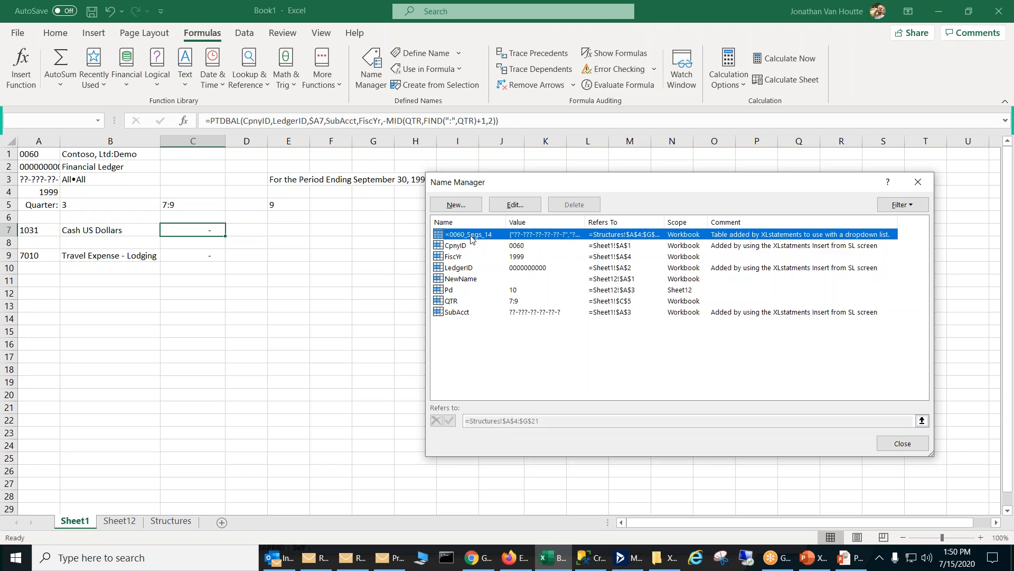
click(919, 182)
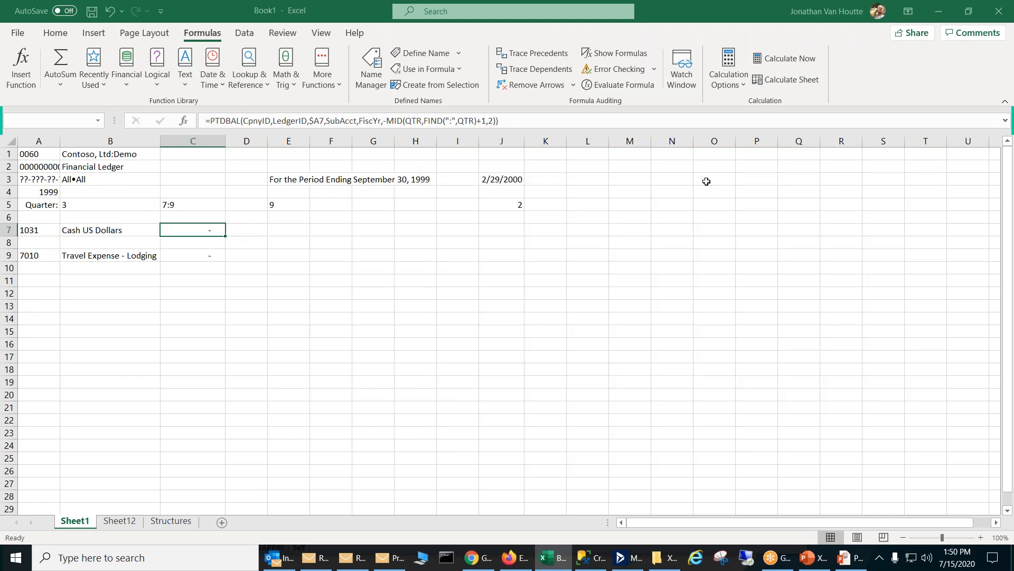
Step: Go to the named range ×0060_Segs_14 to view the segment table, and return to Sheet1
click(99, 121)
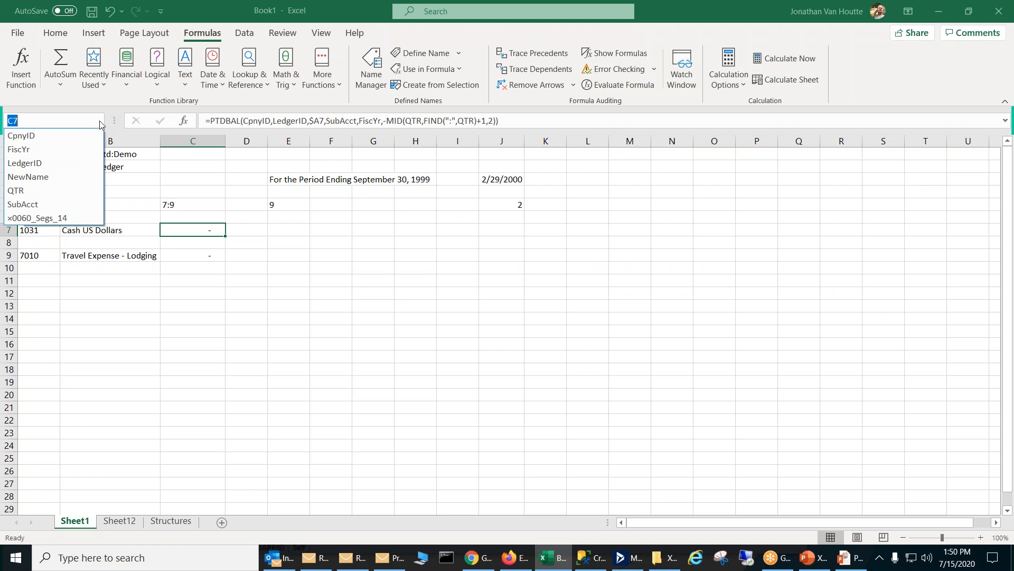
click(75, 219)
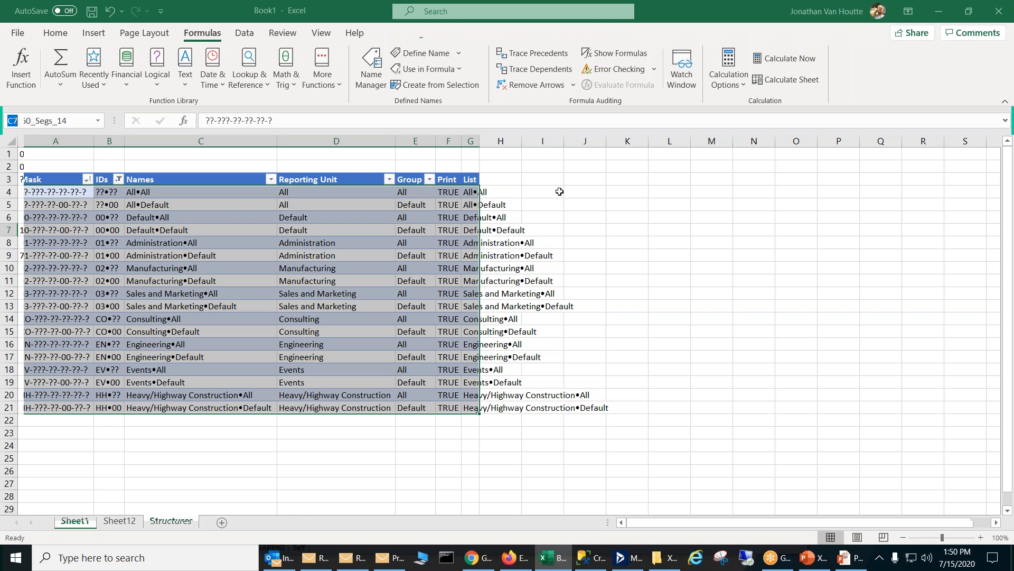
click(75, 521)
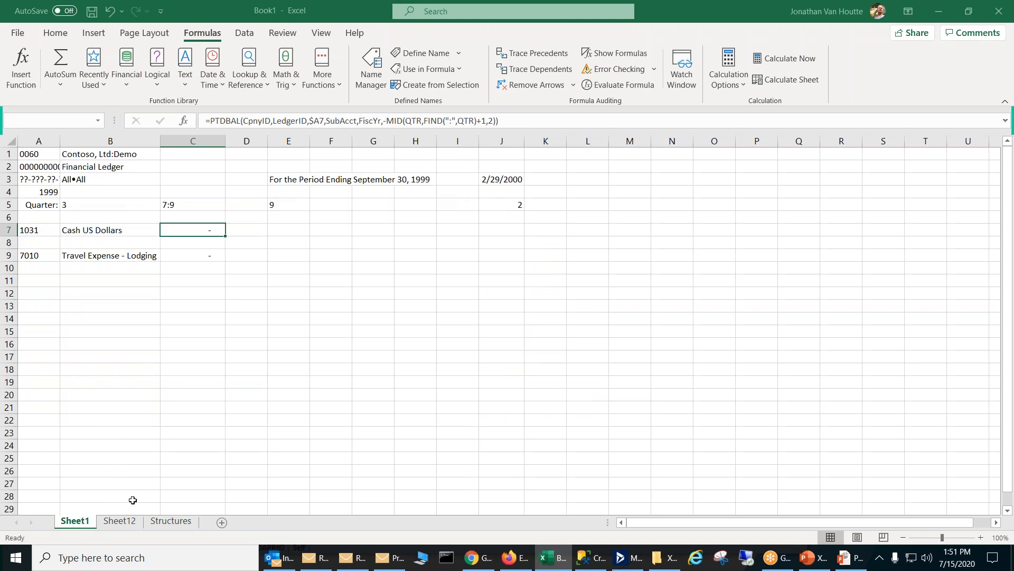
Step: Format A3:M9 on Sheet12 as a table with headers in a medium blue style, accepting conversion of header formulas to static text
click(126, 525)
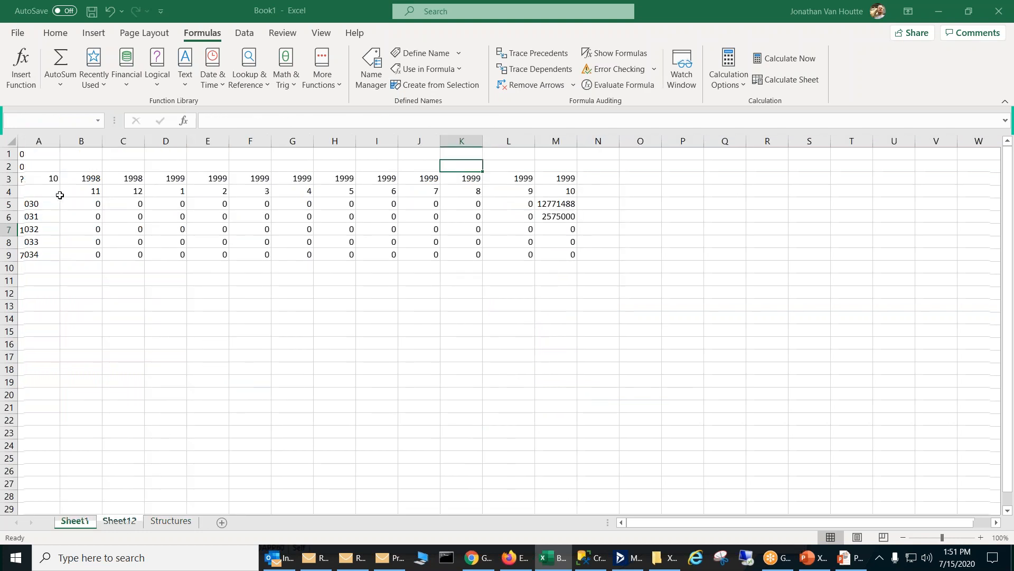
drag(38, 179, 560, 253)
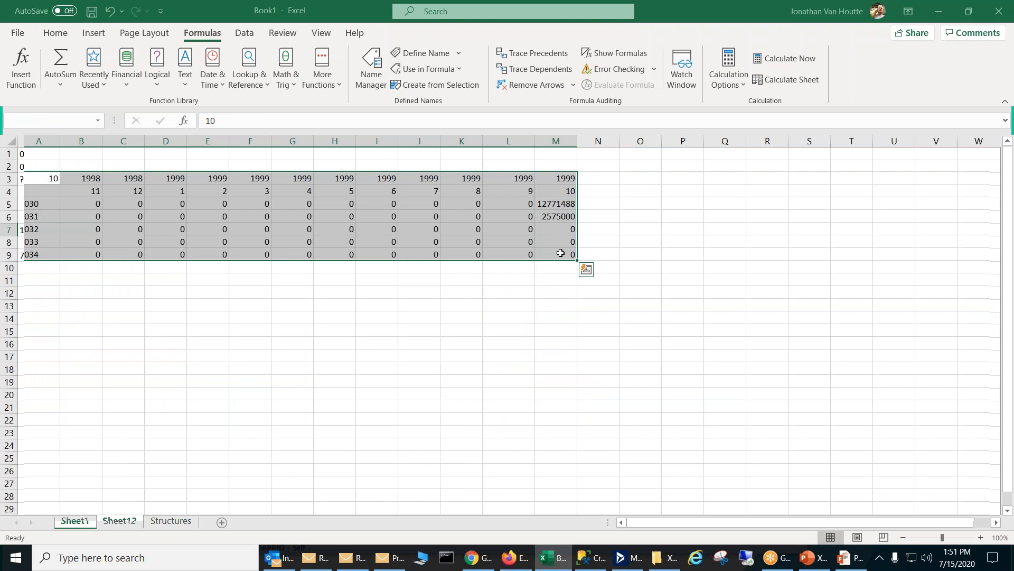
click(53, 34)
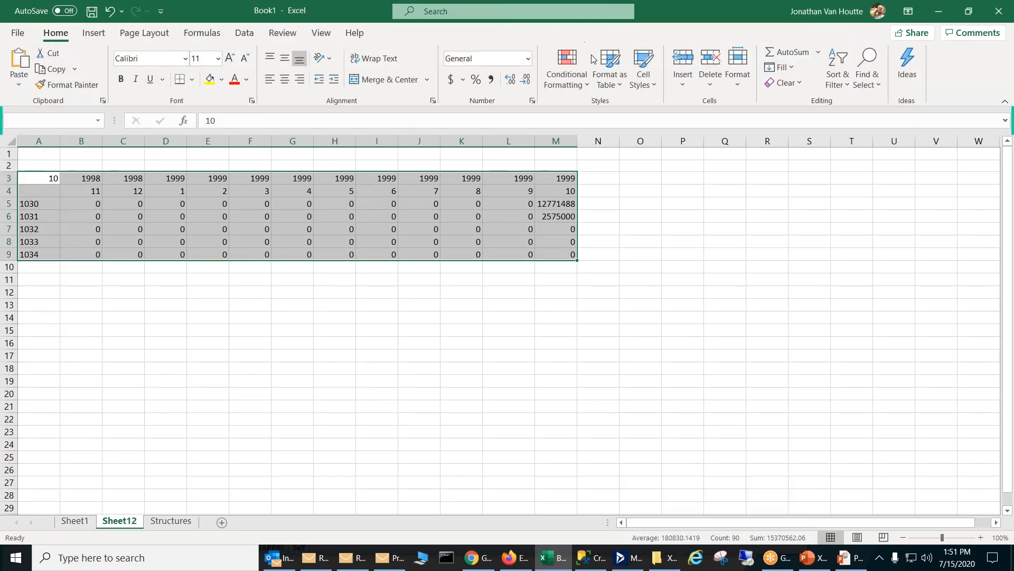
click(603, 72)
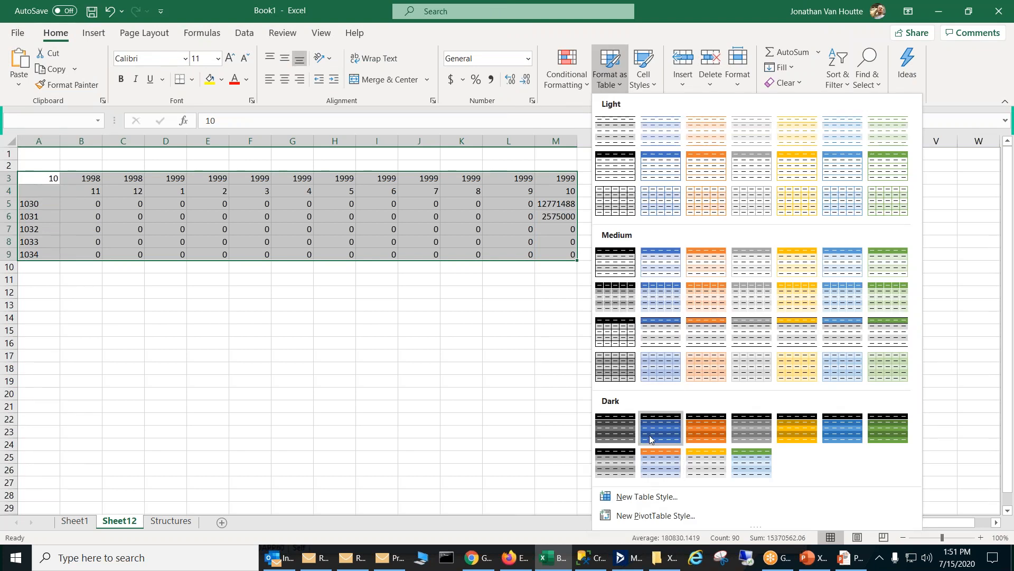
click(647, 294)
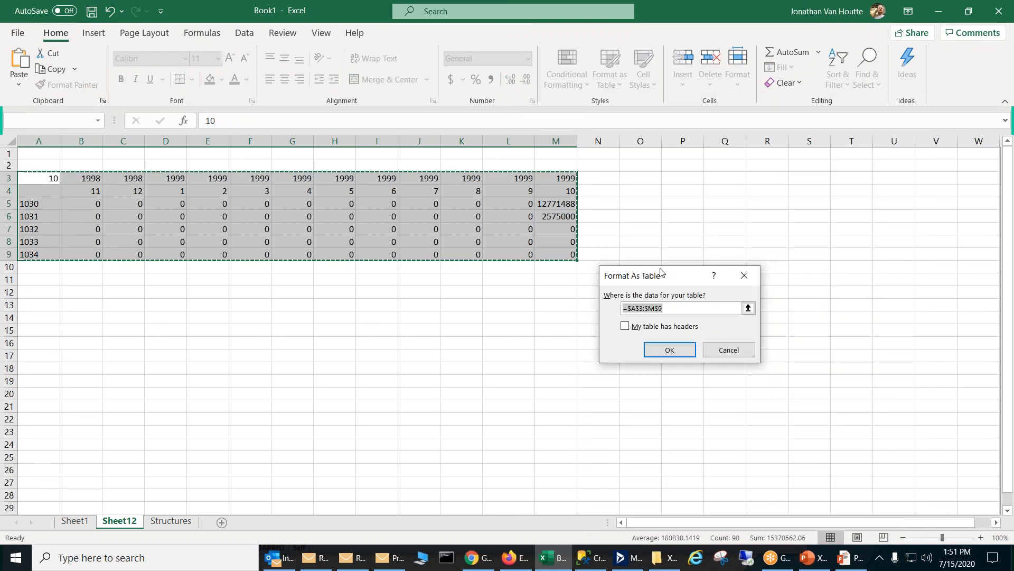
click(637, 326)
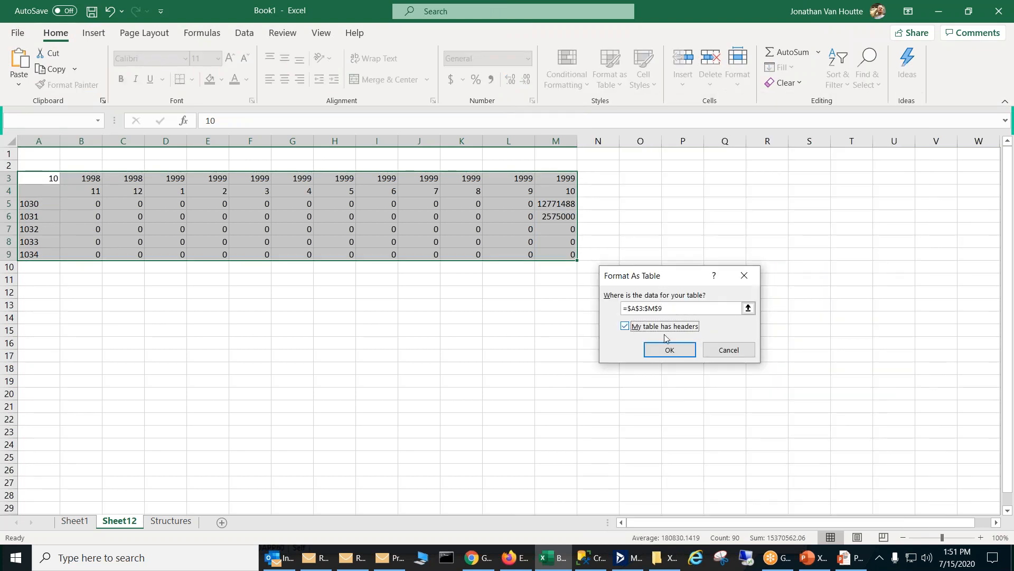
click(670, 350)
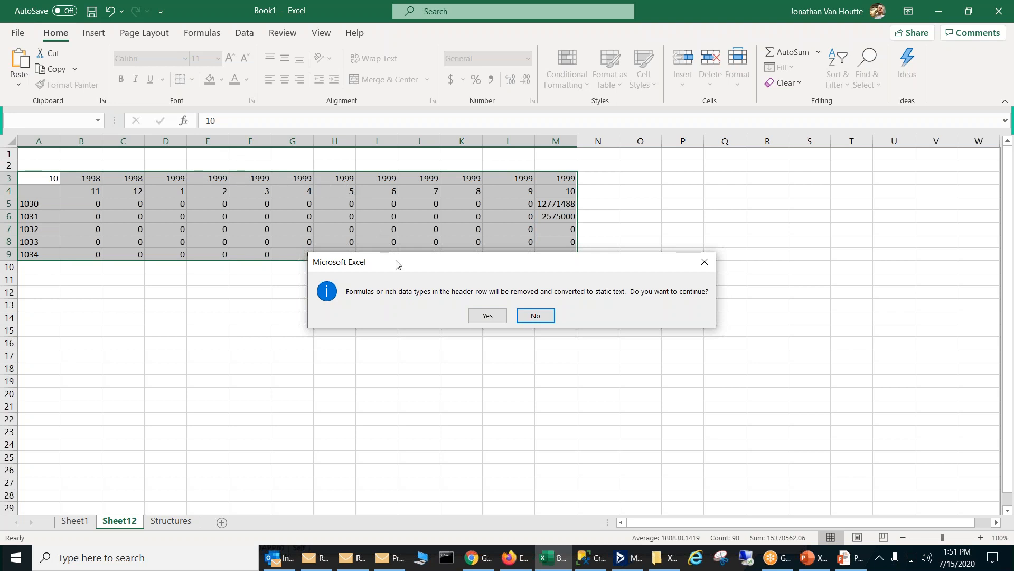
click(487, 316)
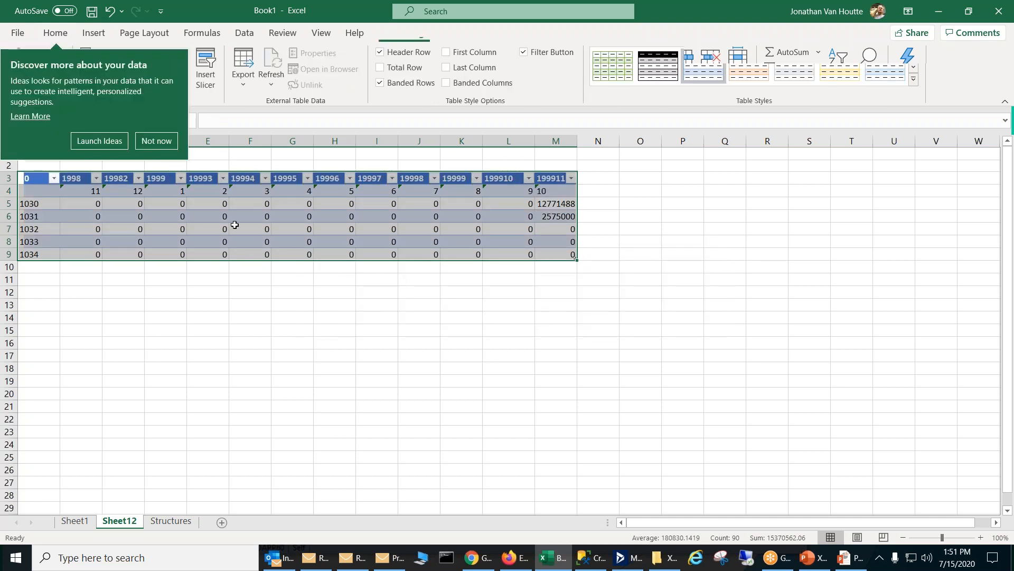
Step: Go to the named range Table11 to view the cells it covers, and deselect it
click(320, 165)
click(98, 120)
click(42, 231)
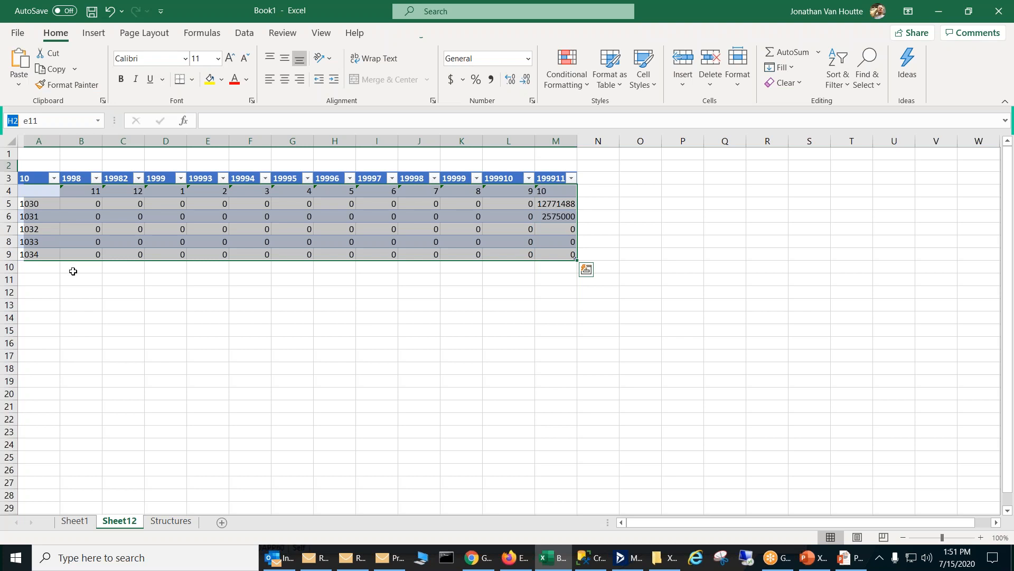
click(87, 284)
click(215, 387)
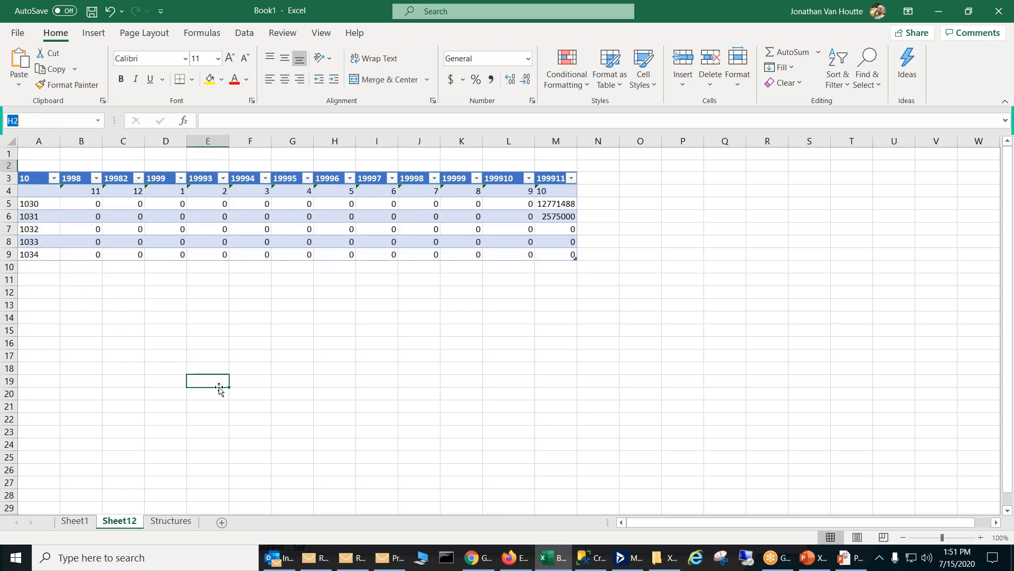
Step: Examine the PTDBAL formula in D7 and select Table11 again by its name
click(168, 232)
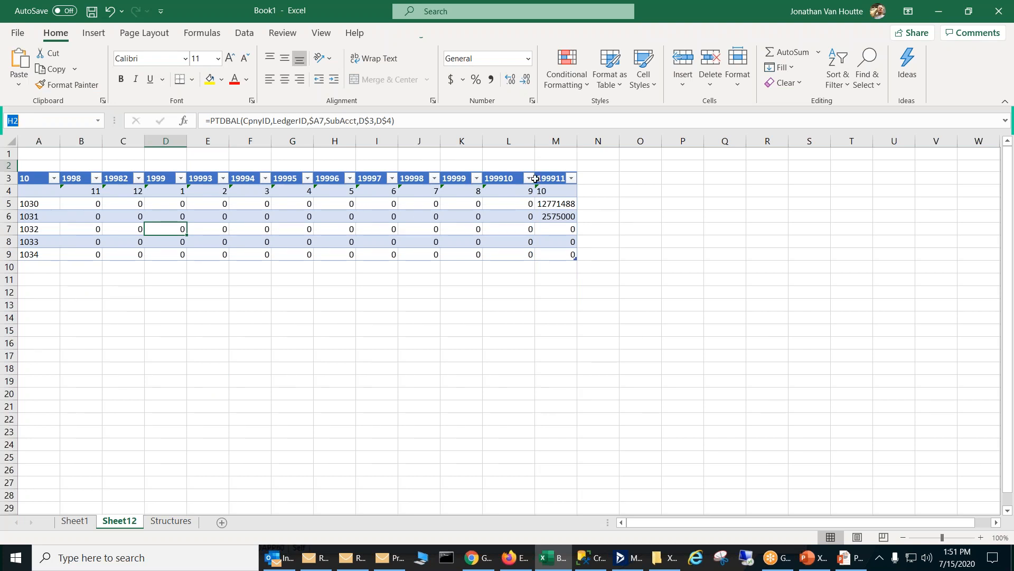
click(631, 172)
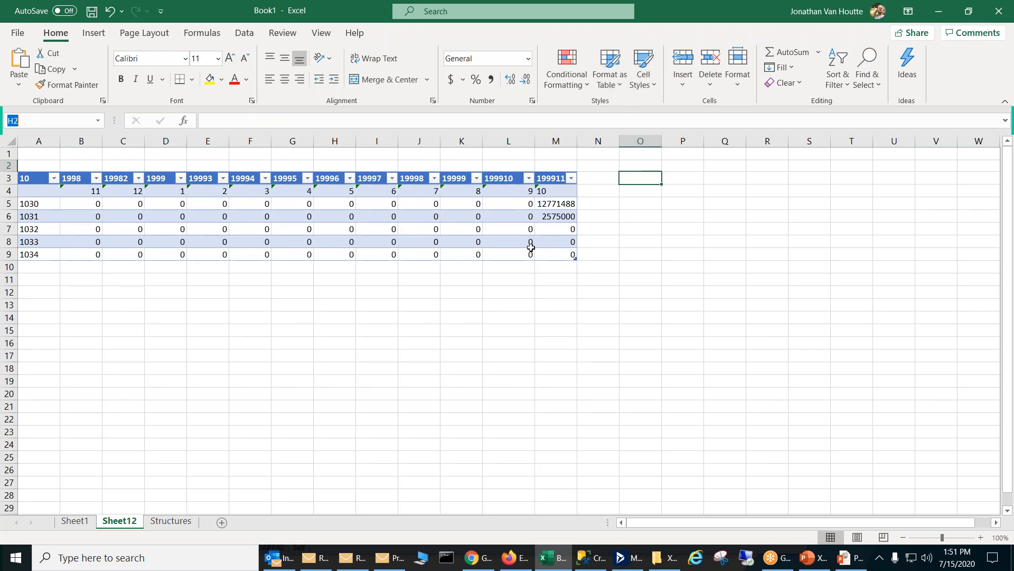
click(98, 120)
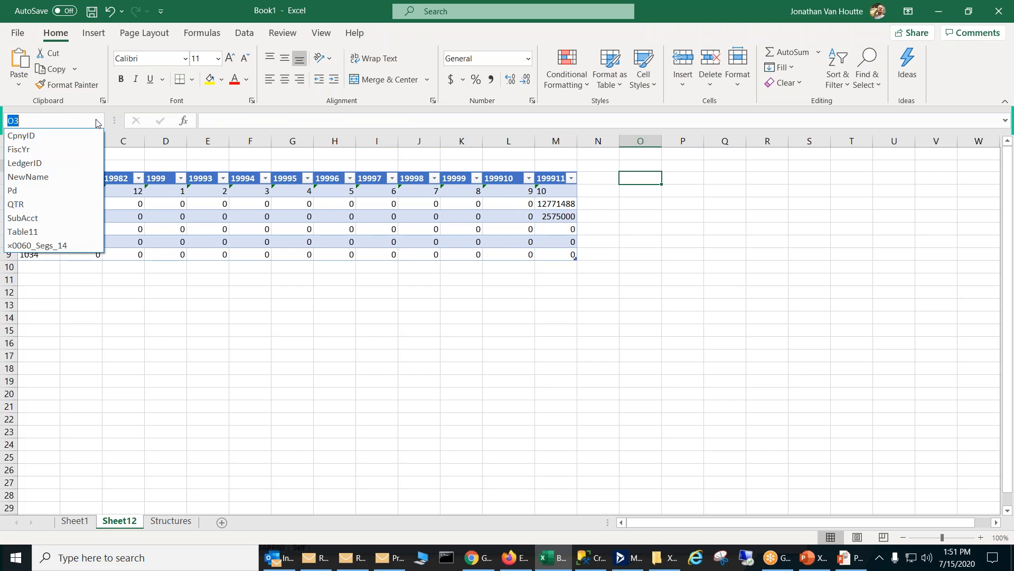
click(55, 232)
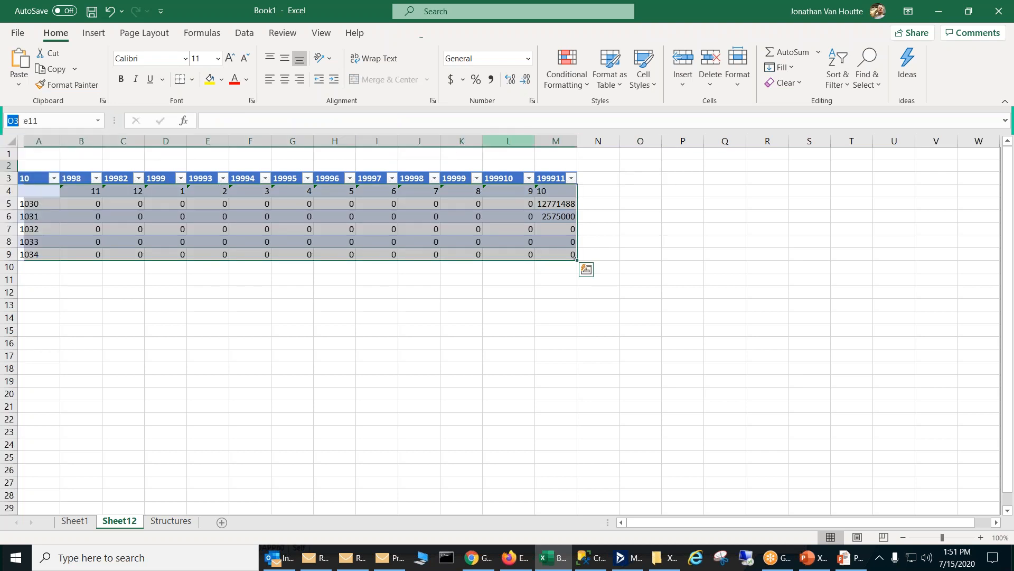
Step: Review the table styles available for the selected table and deselect it
click(614, 89)
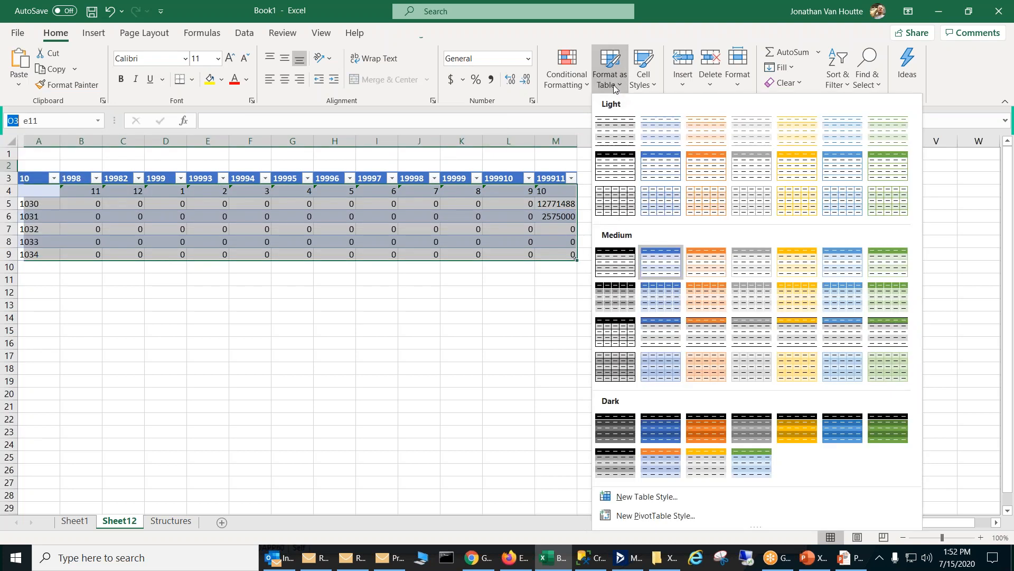
click(613, 89)
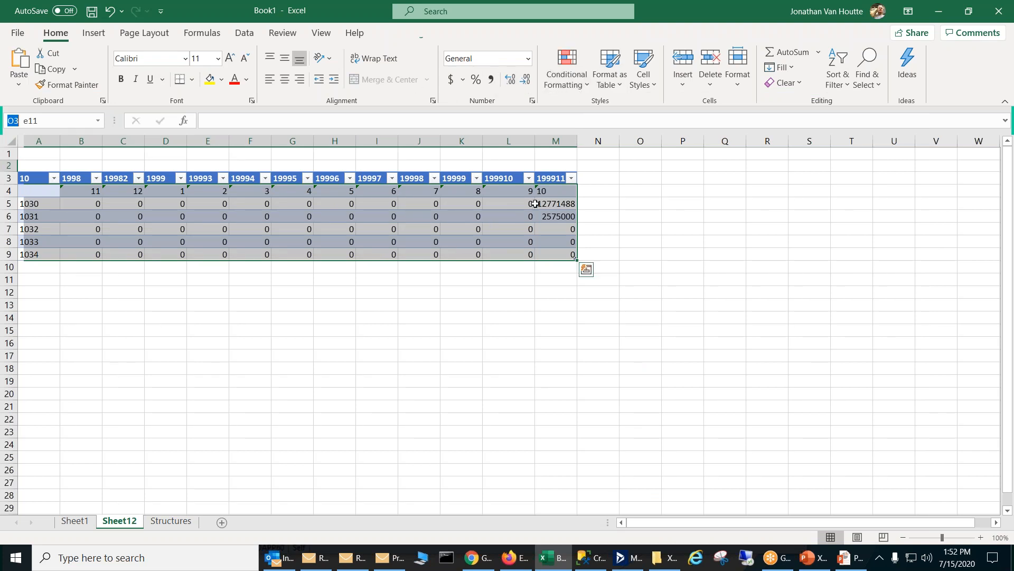
click(562, 356)
click(285, 558)
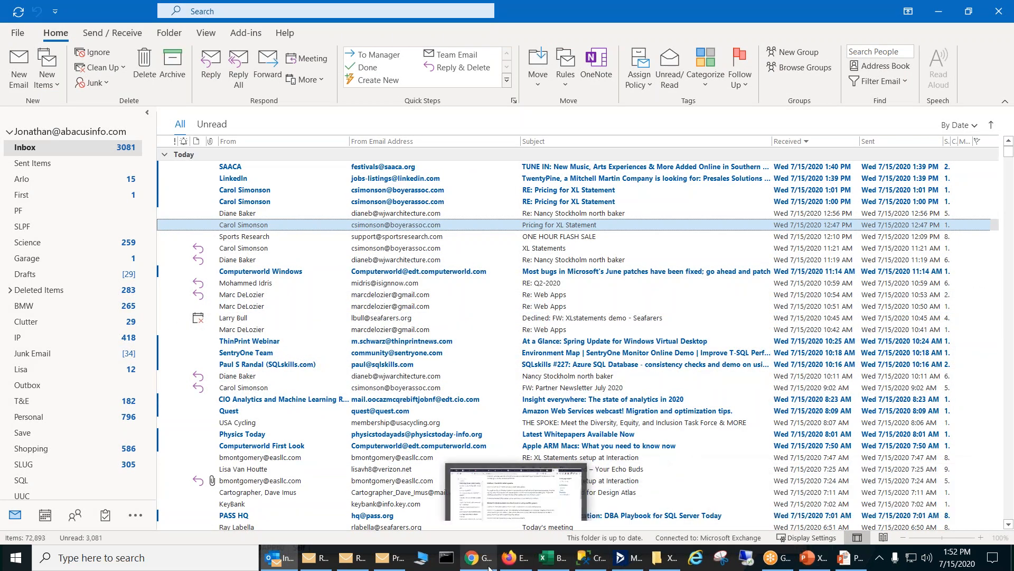
click(544, 563)
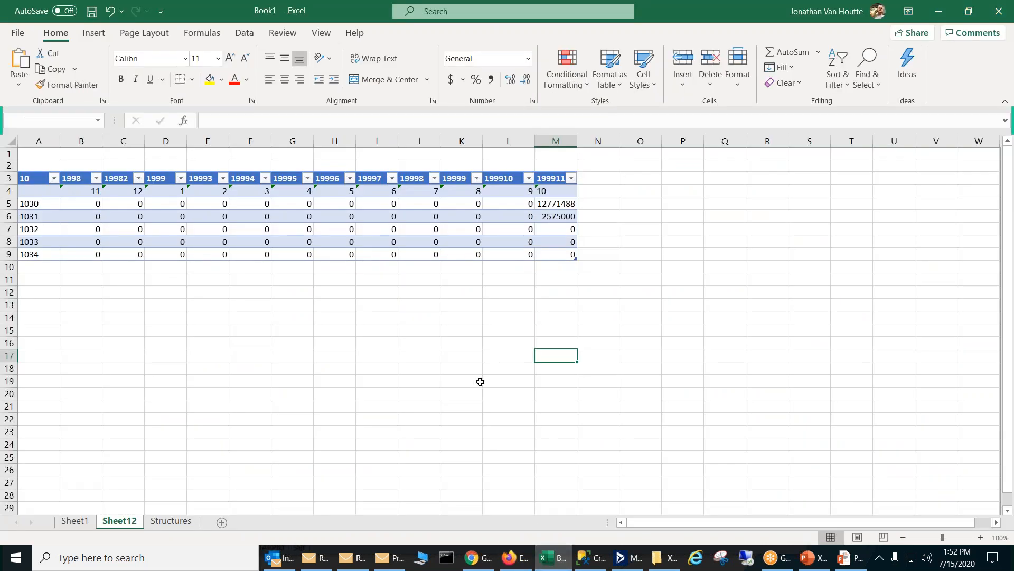